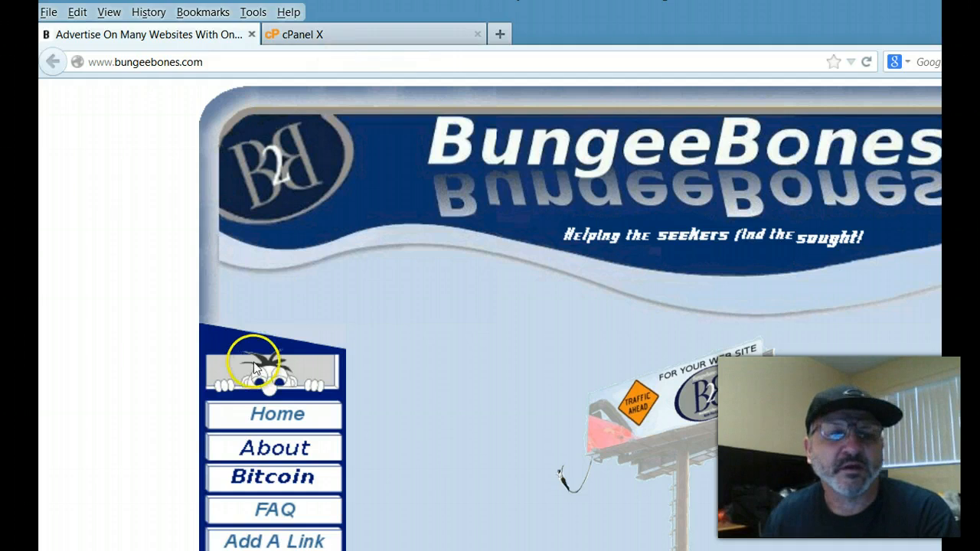
scroll(399, 328, down, 5)
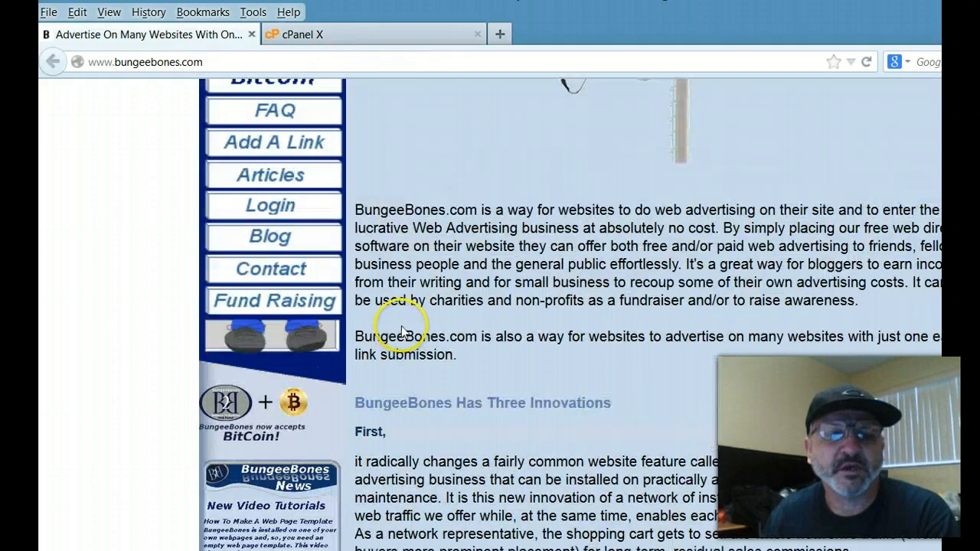
click(257, 210)
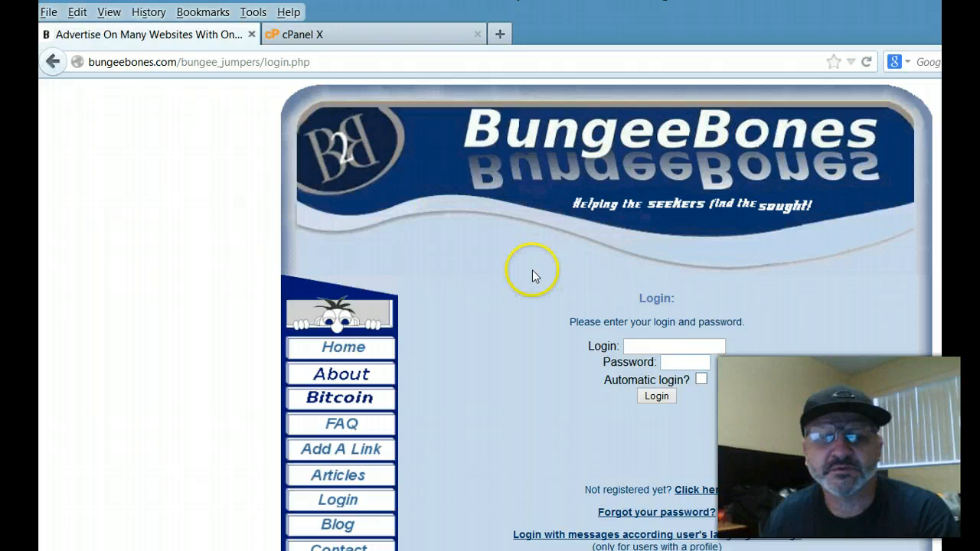
click(635, 346)
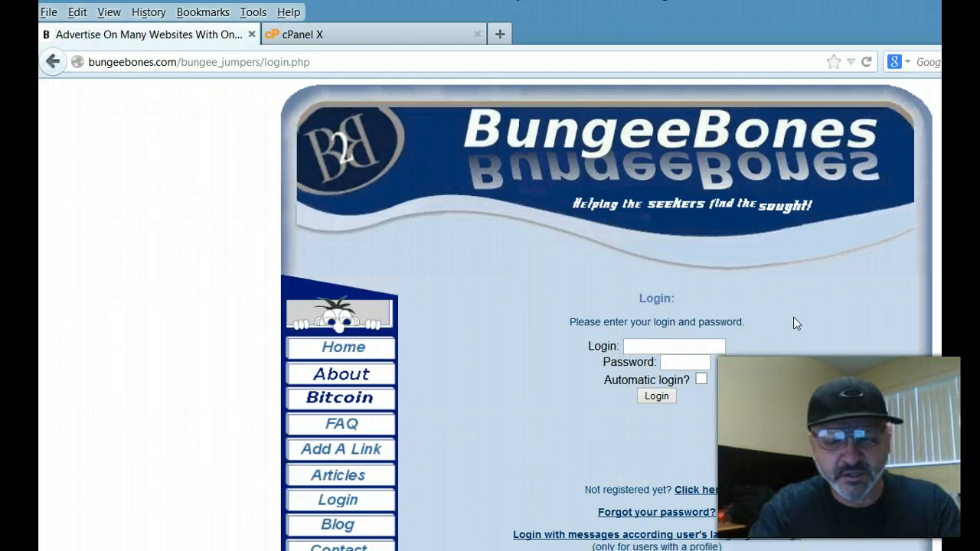
text(bi)
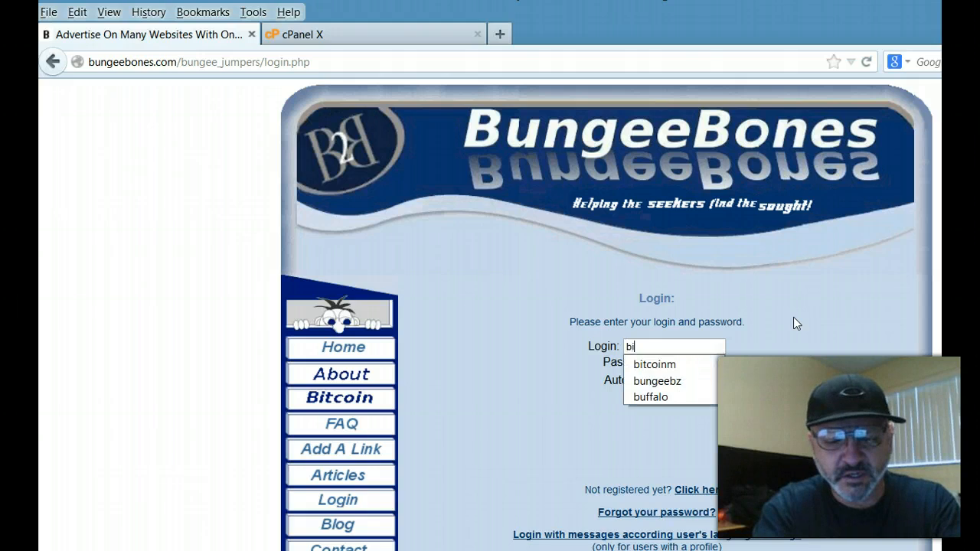
text(tcoim)
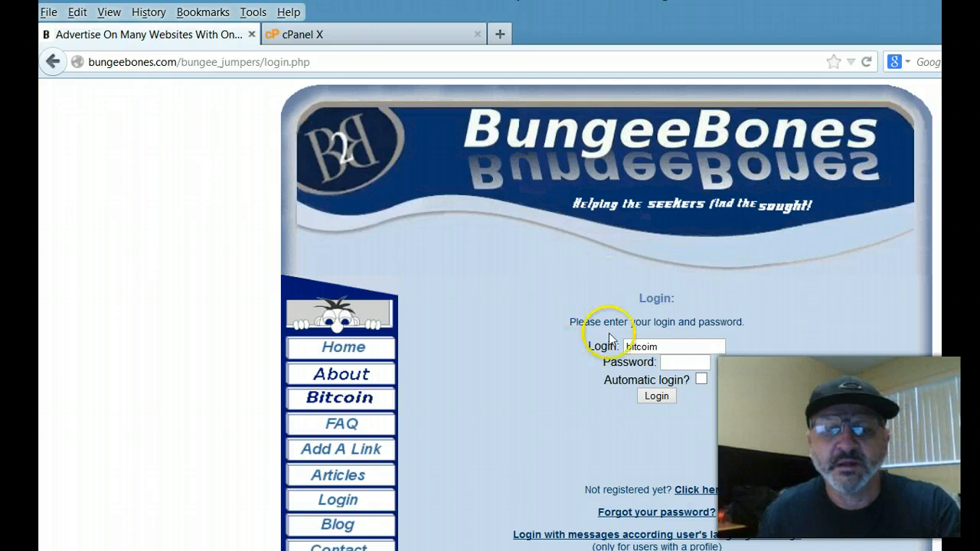
click(643, 347)
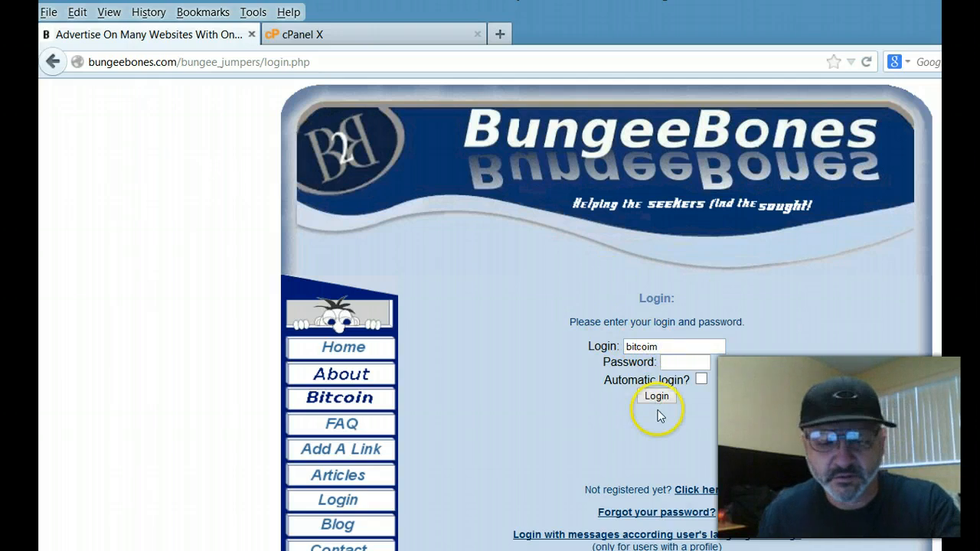
text(n)
click(720, 405)
Enter the account password and log in without enabling automatic login.
click(688, 363)
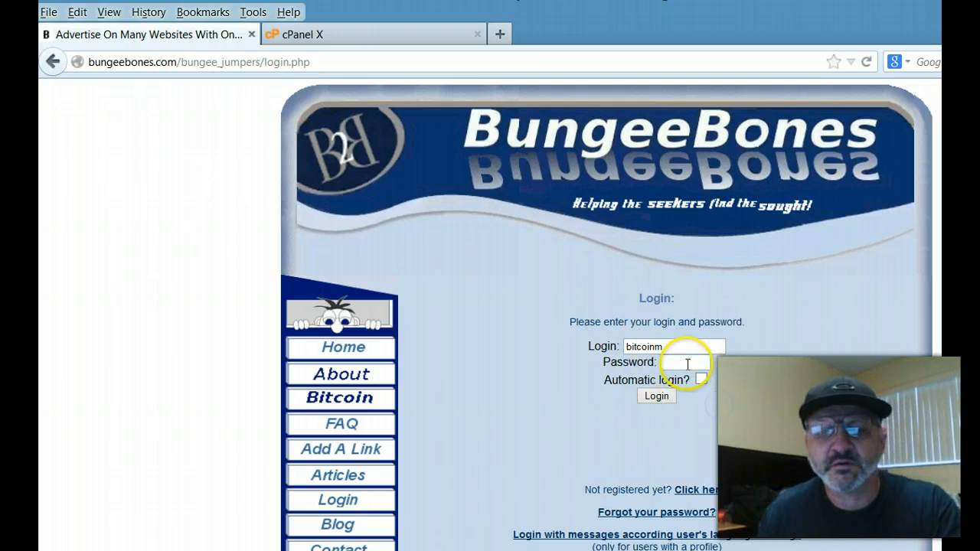
text(****)
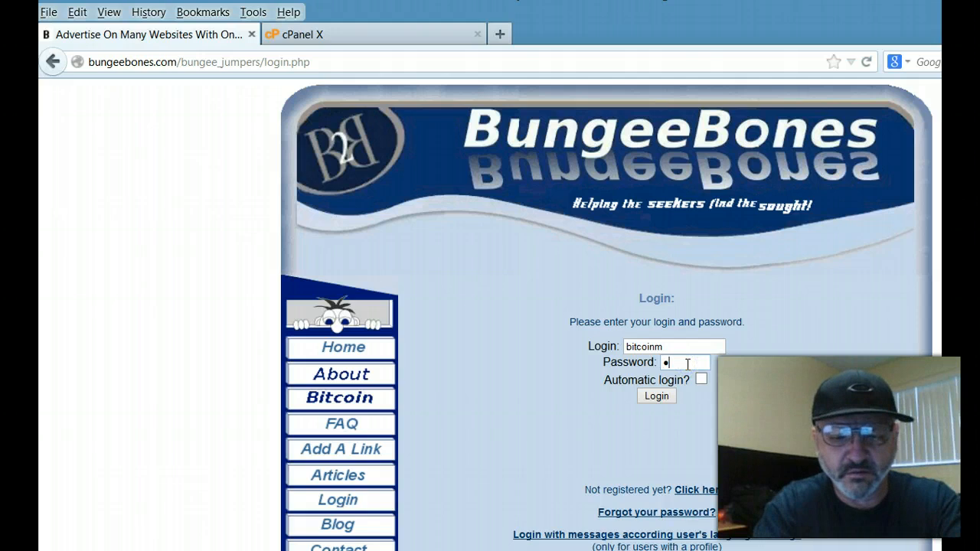
text(*****)
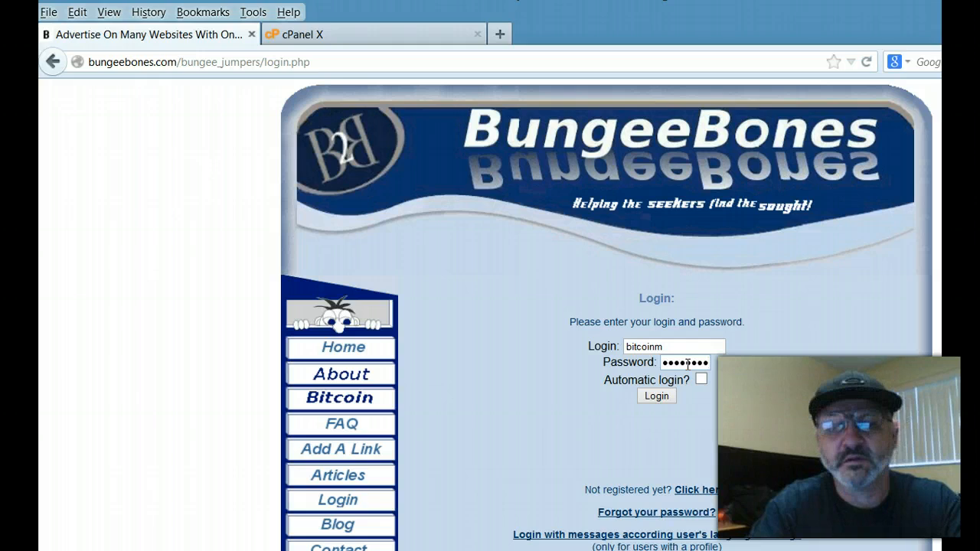
key(Return)
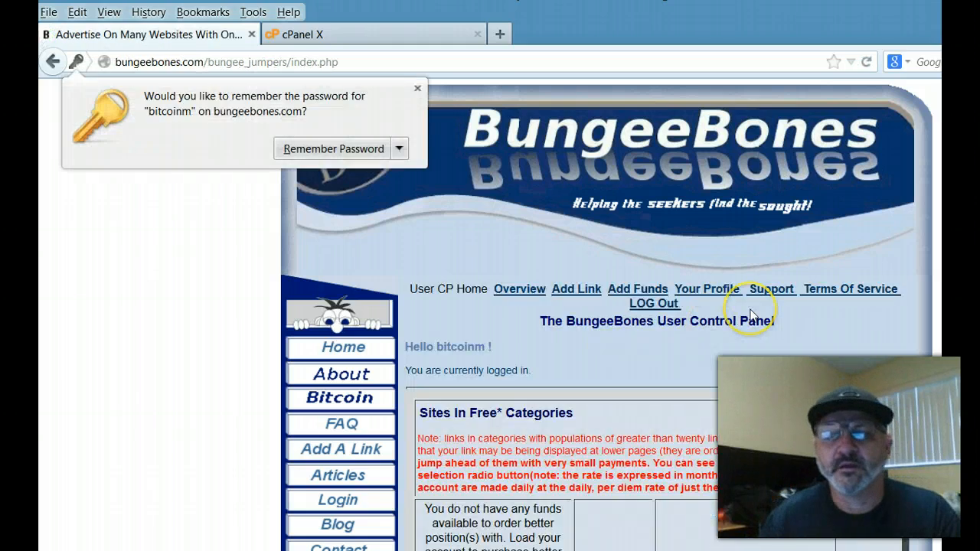
Open the web directory installation page for the Bitcoin Multi-Level Advertising link from its Earn Income Link Admin column.
scroll(755, 313, down, 4)
scroll(555, 358, down, 1)
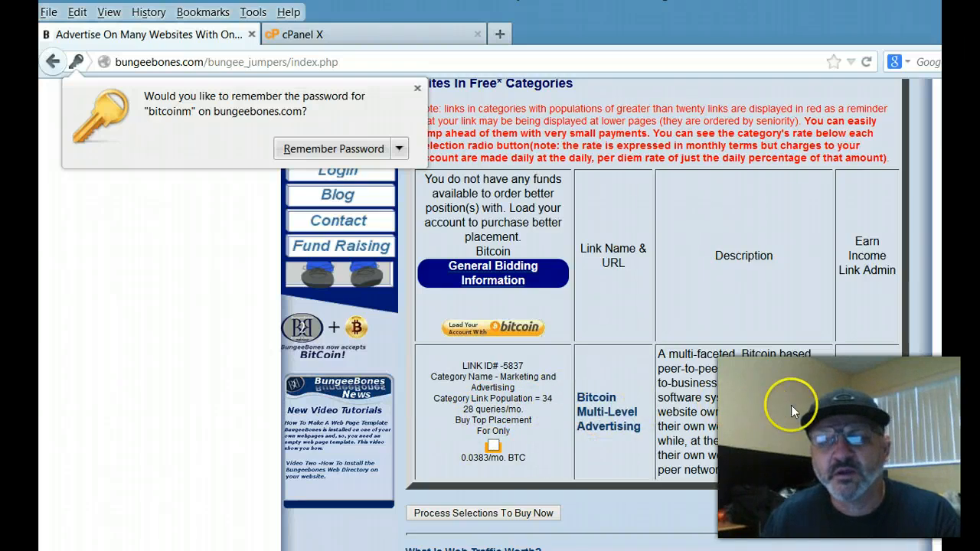
click(865, 390)
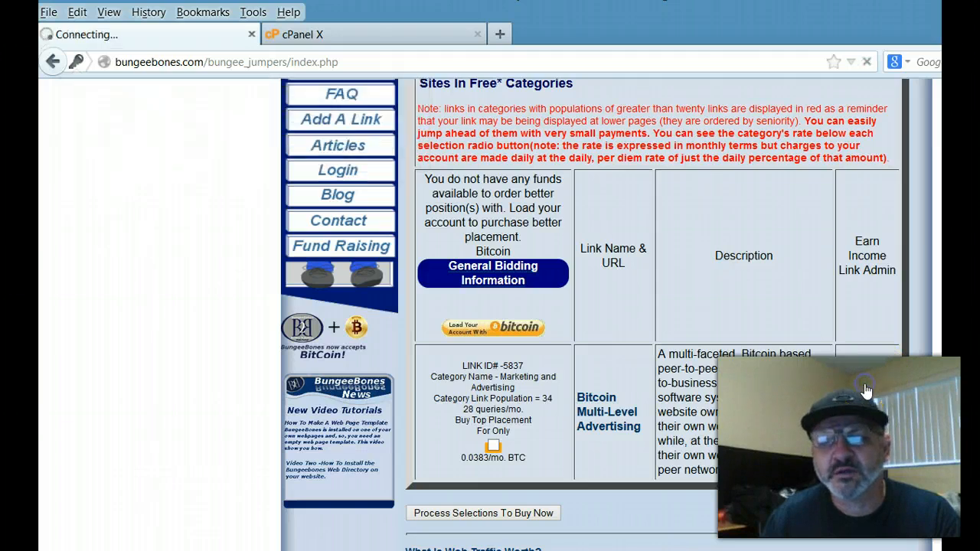
Look through the Web Directory Installation Instructions and open the Install Location Form from Step 1.
scroll(758, 366, down, 3)
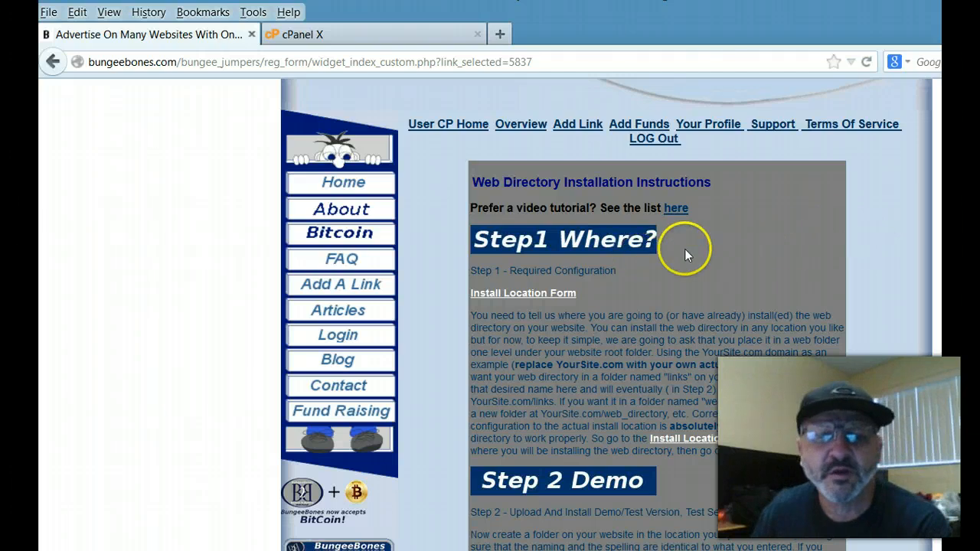
scroll(800, 233, down, 5)
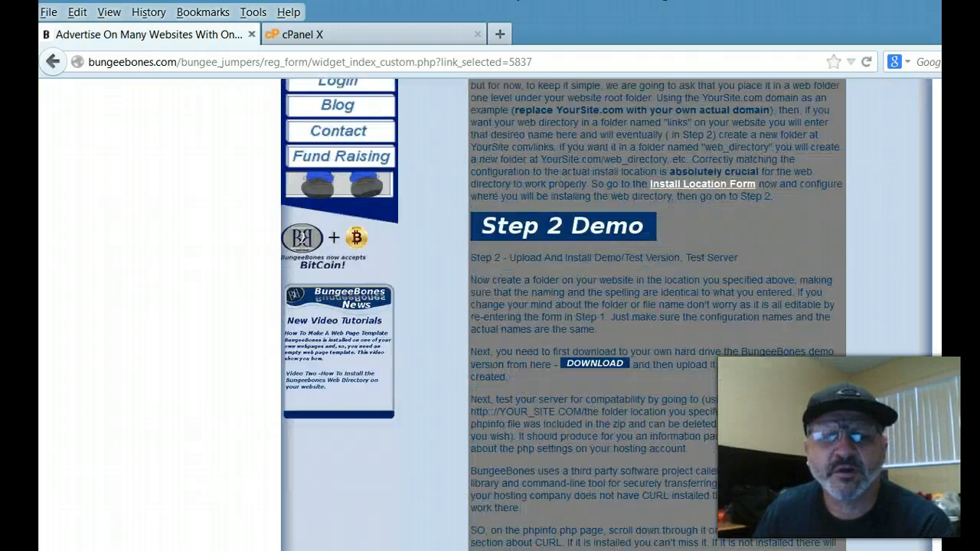
scroll(801, 239, down, 20)
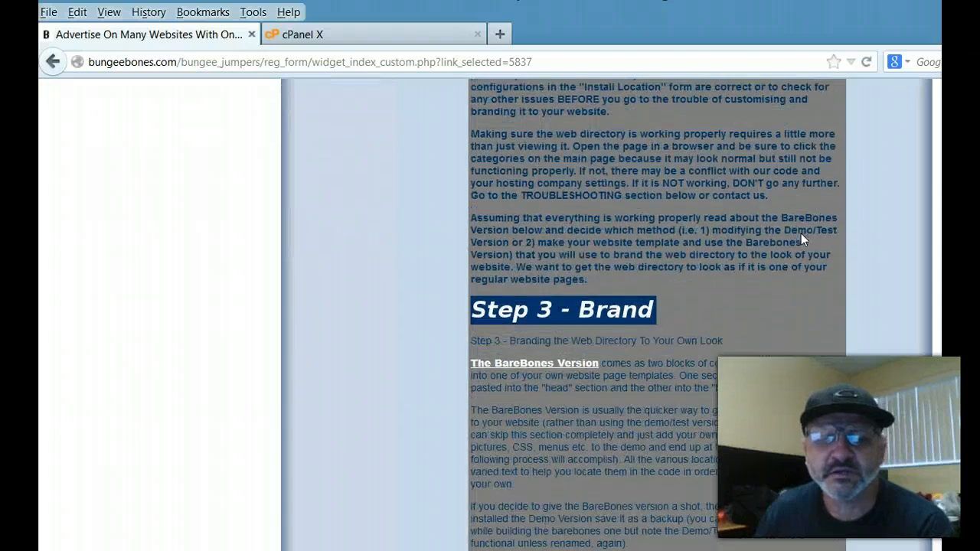
scroll(801, 235, down, 10)
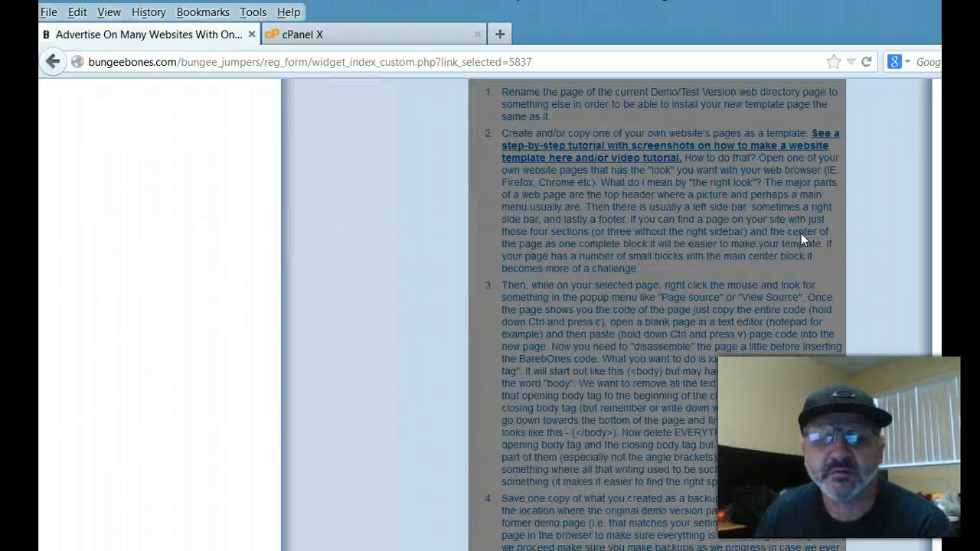
scroll(801, 233, up, 20)
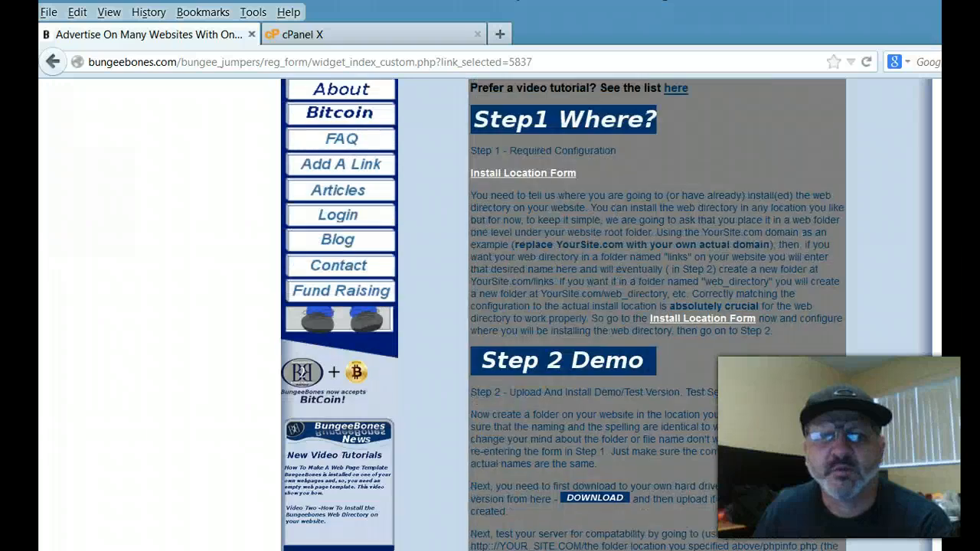
scroll(801, 234, up, 5)
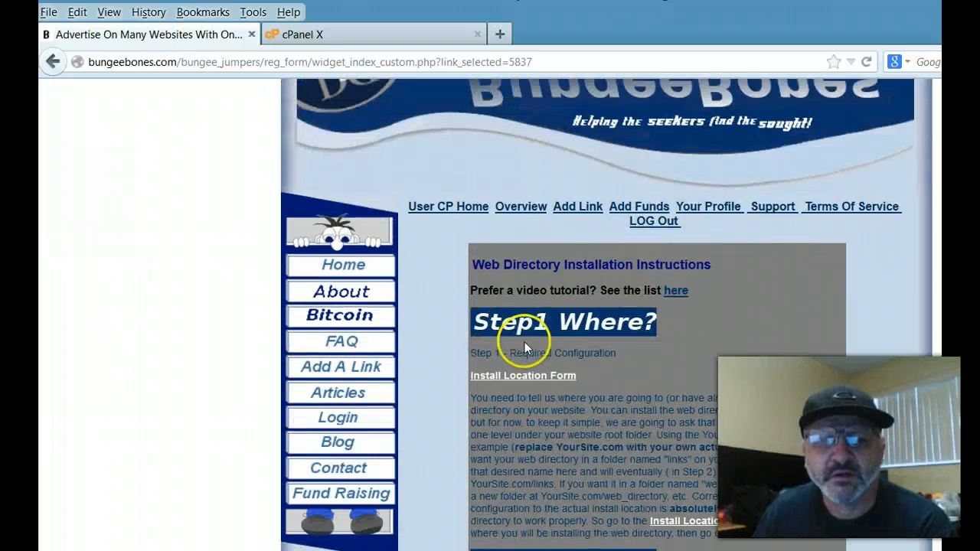
click(504, 375)
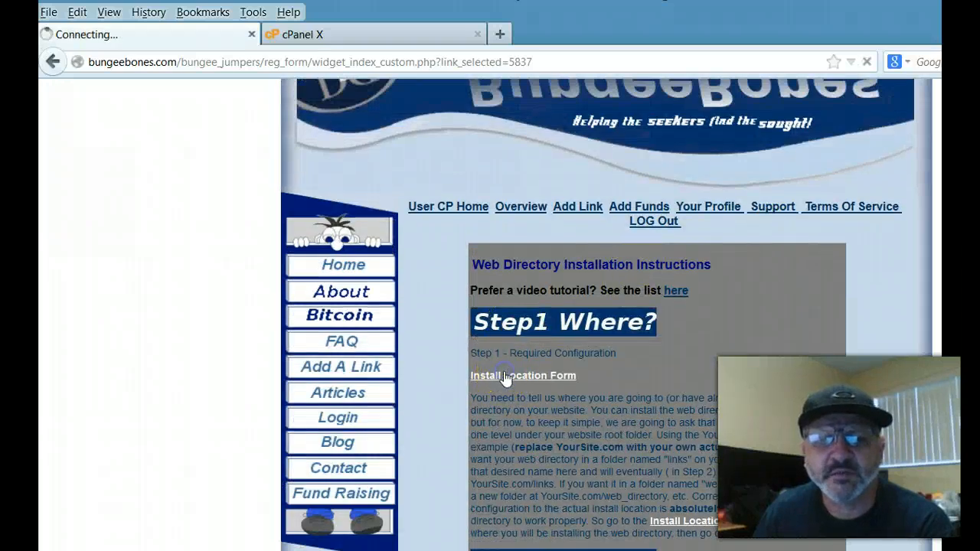
Enter advertising as the folder name where the web directory will be installed.
scroll(833, 301, down, 3)
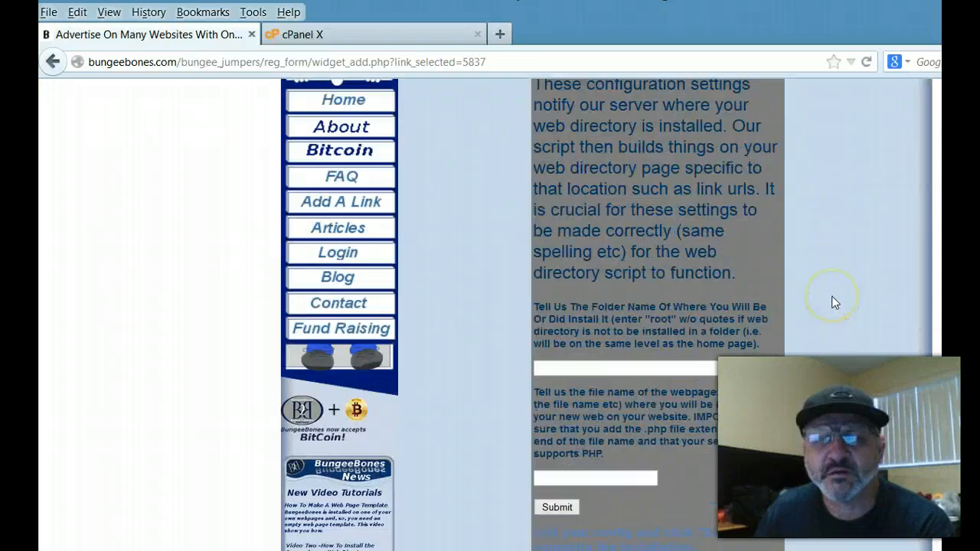
click(551, 368)
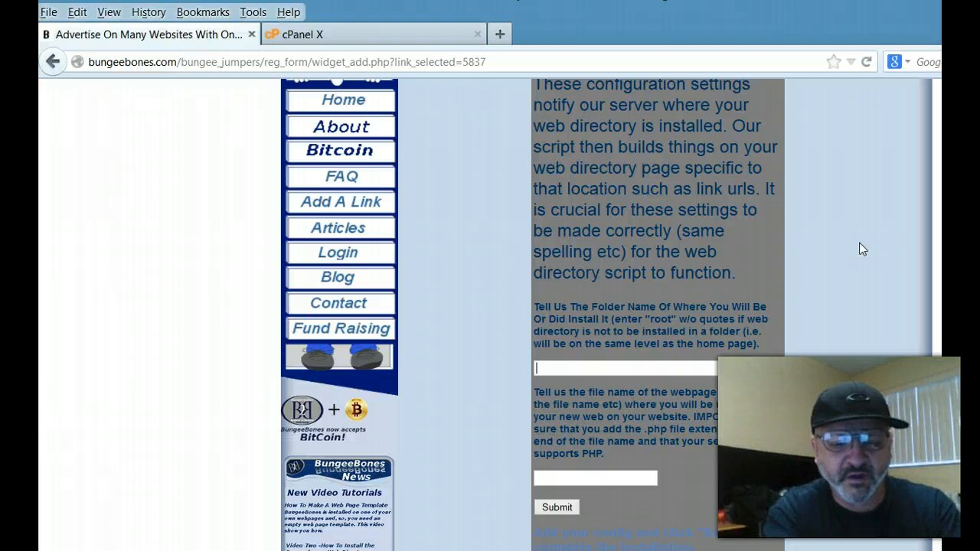
text(adve)
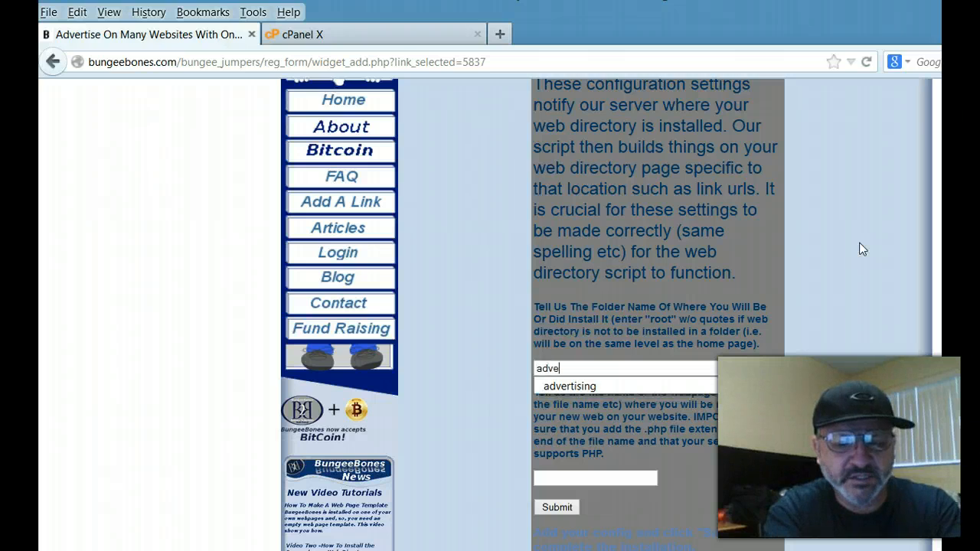
text(rtising)
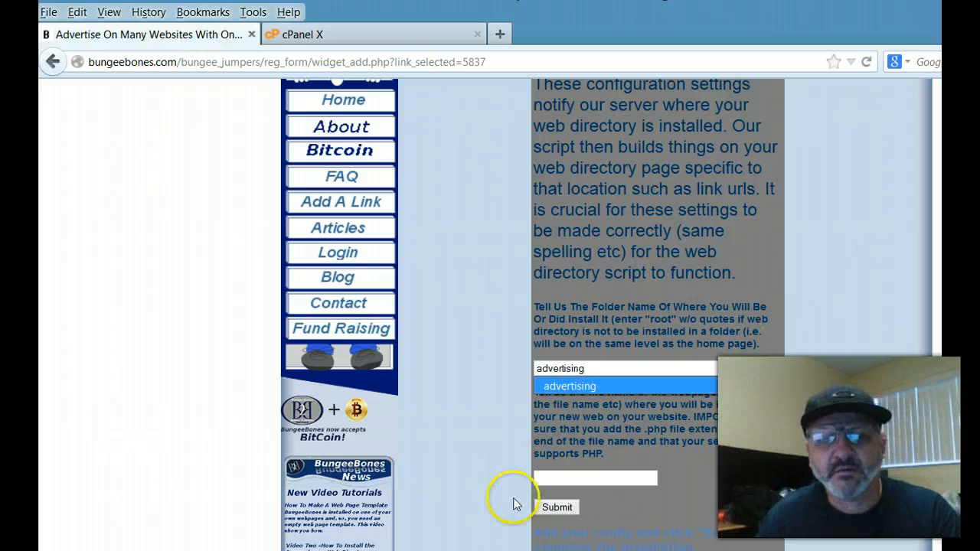
Enter index.php as the web page's file name and submit the install location form.
click(574, 478)
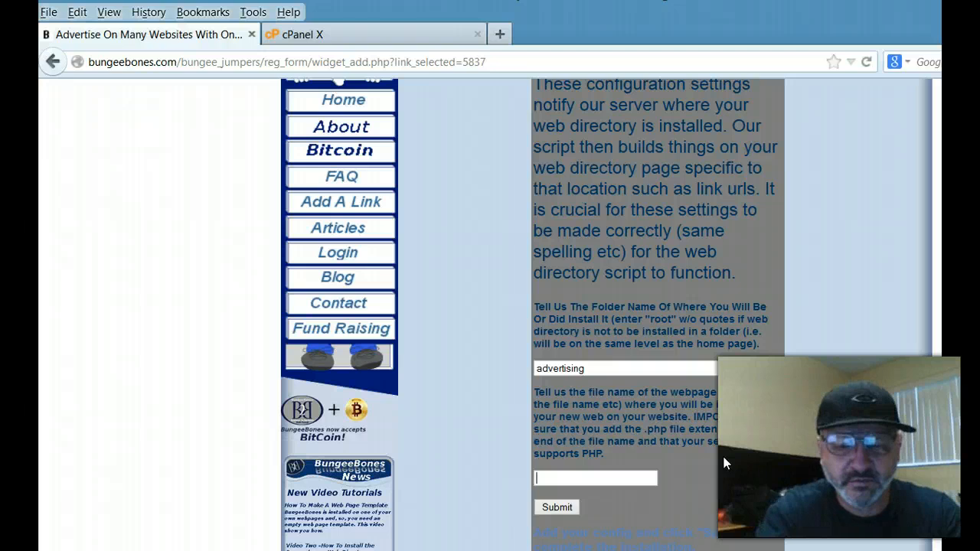
text(inde)
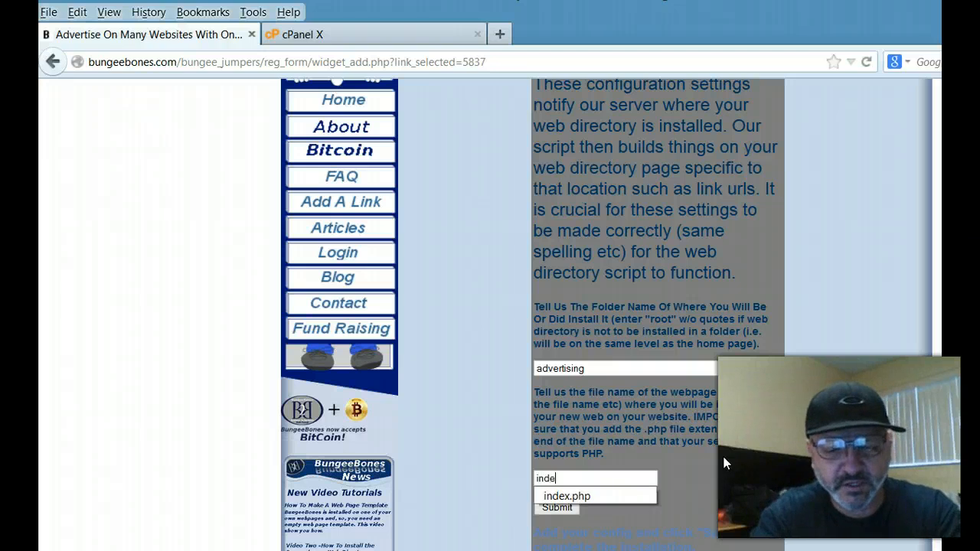
text(x.ph)
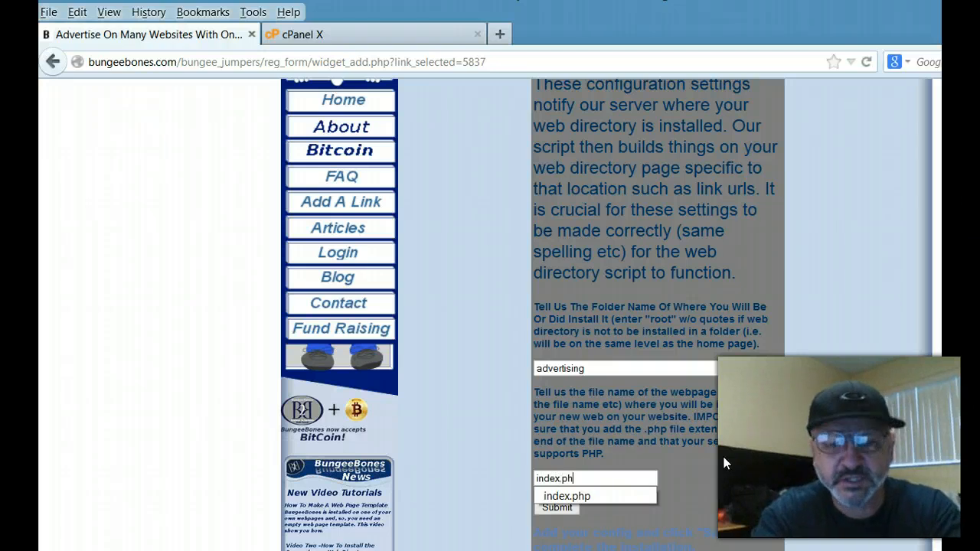
text(p)
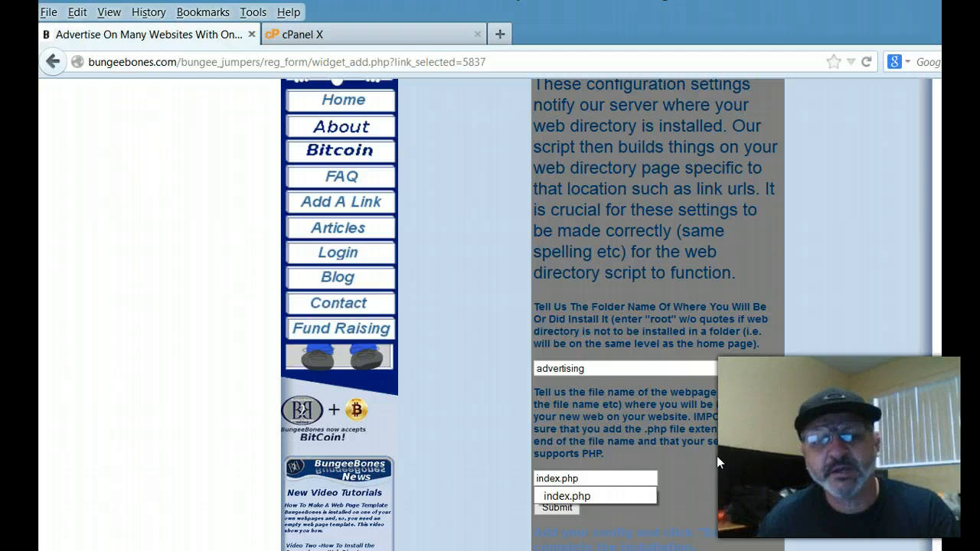
click(723, 458)
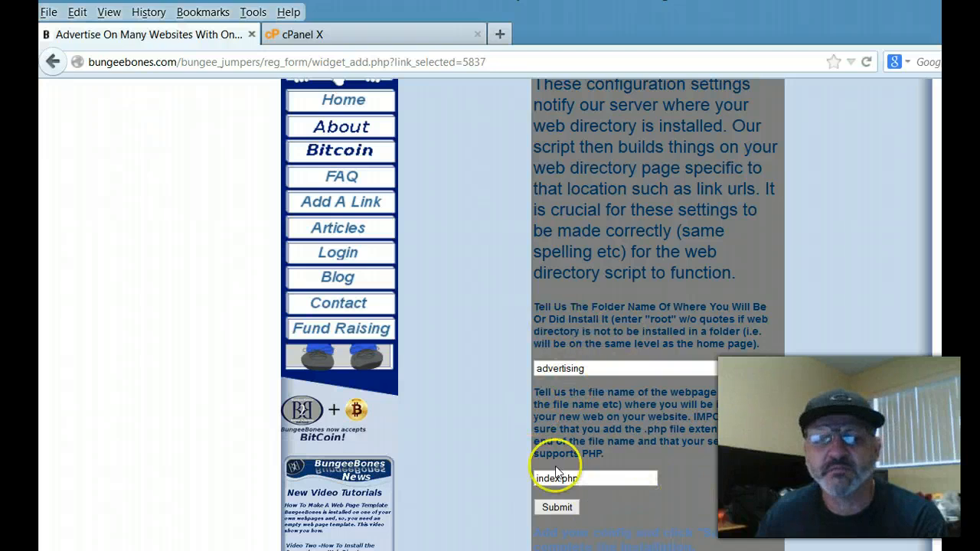
click(556, 508)
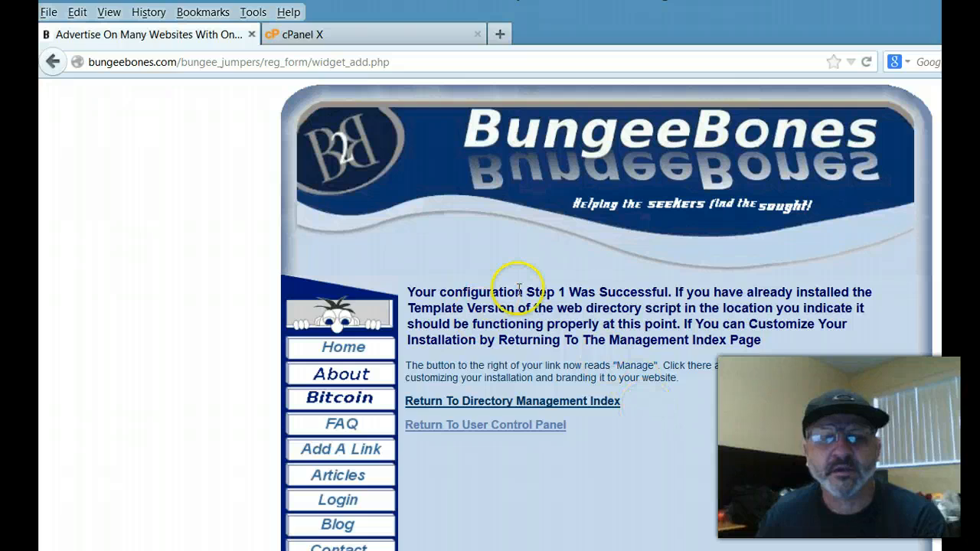
Return to the Directory Management Index and download the Step 2 demo version, saving demo.zip to disk.
drag(491, 292, 665, 292)
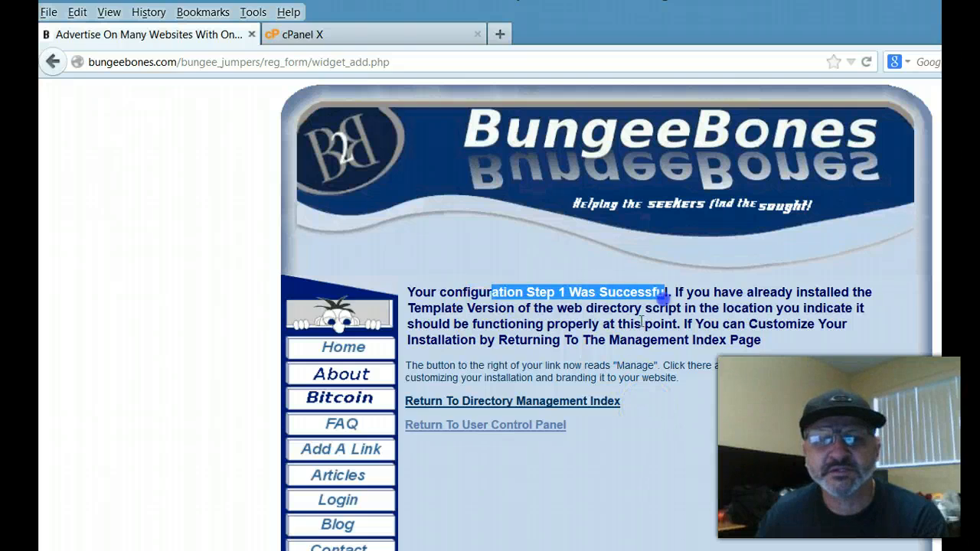
click(505, 401)
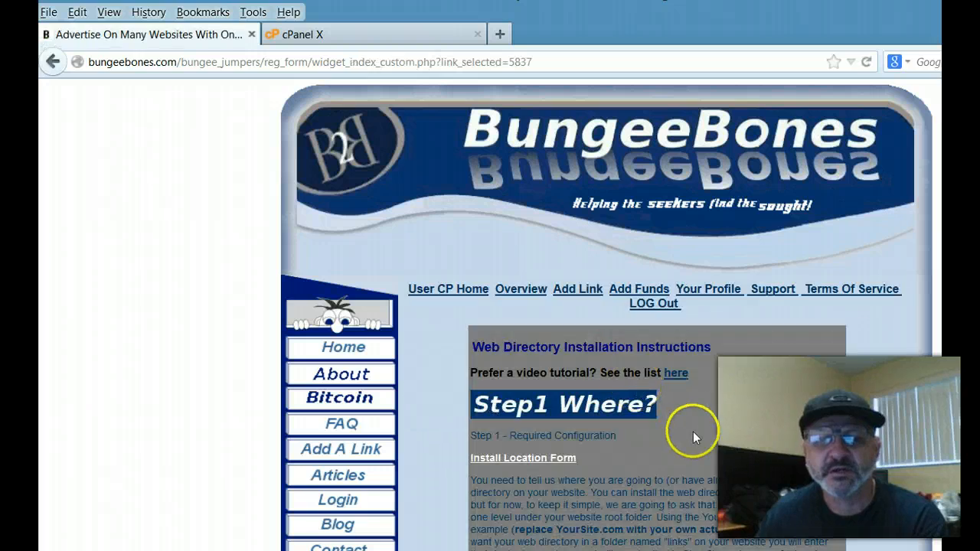
scroll(749, 397, down, 5)
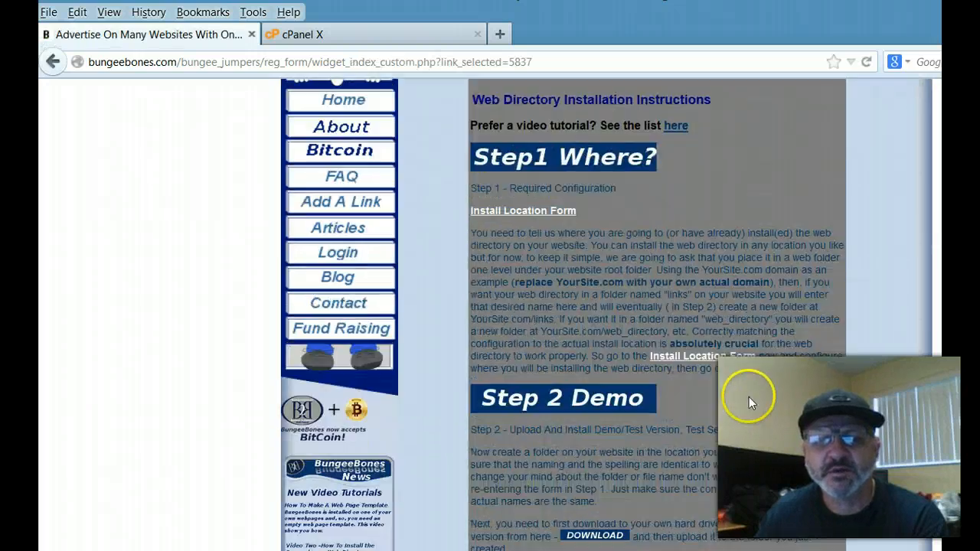
scroll(749, 396, down, 2)
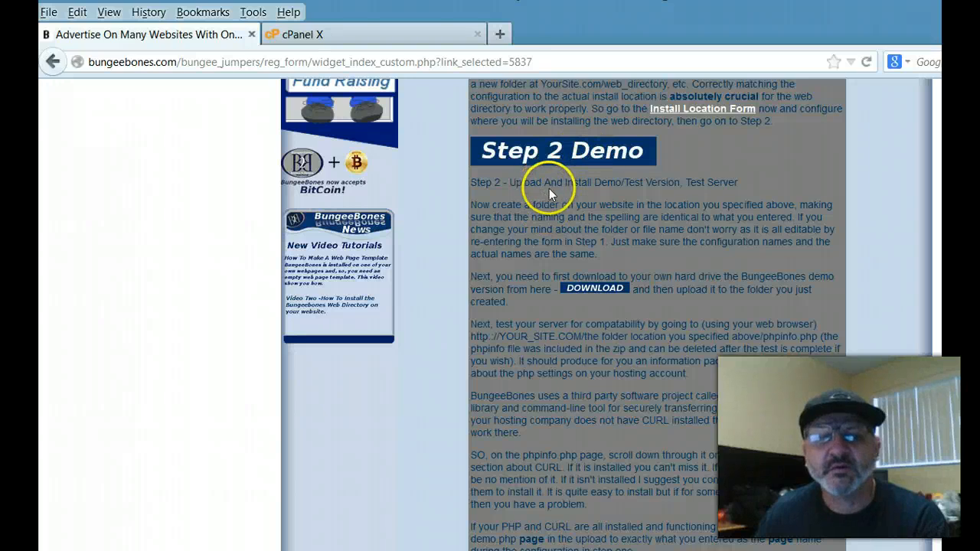
click(586, 289)
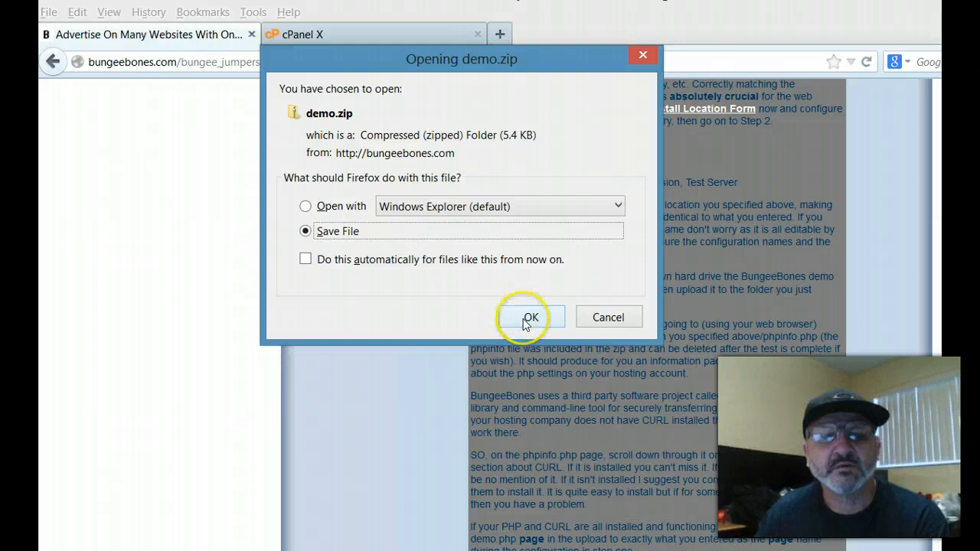
click(527, 316)
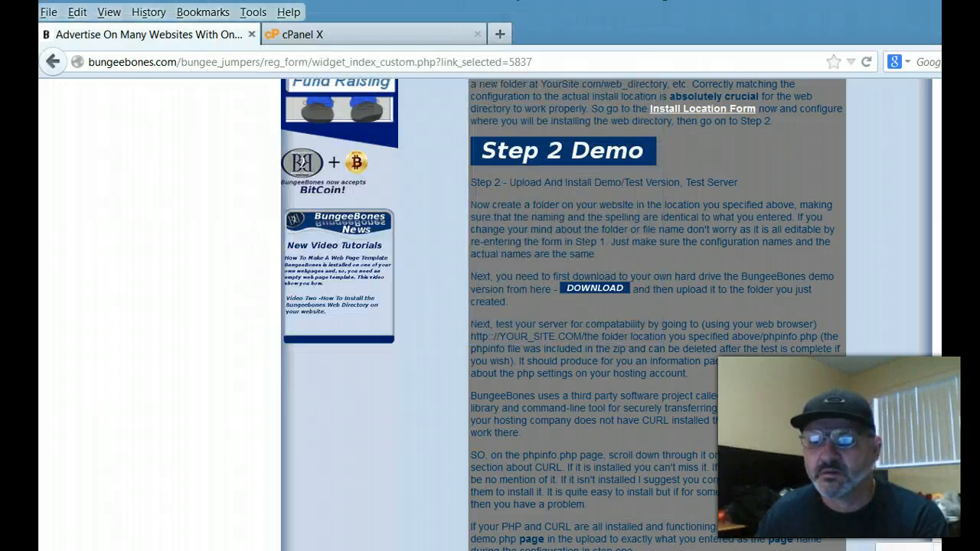
Show the downloaded demo.zip in its containing folder, and close the folder and downloads windows.
click(909, 547)
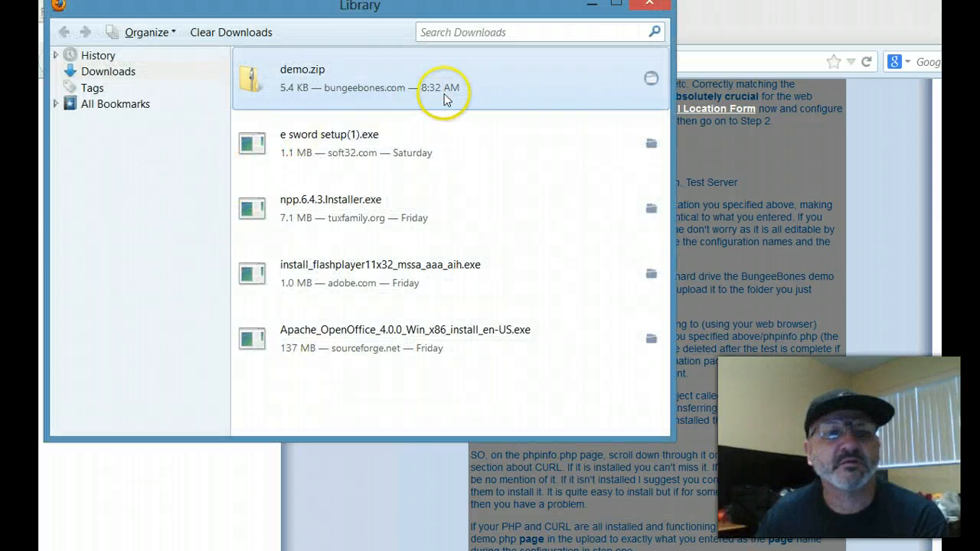
right_click(446, 98)
click(467, 121)
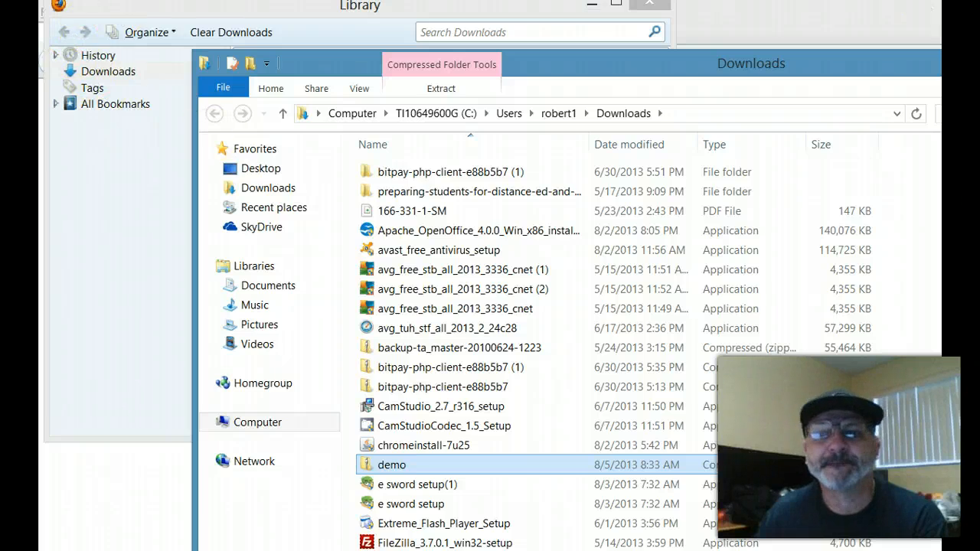
key(alt+F4)
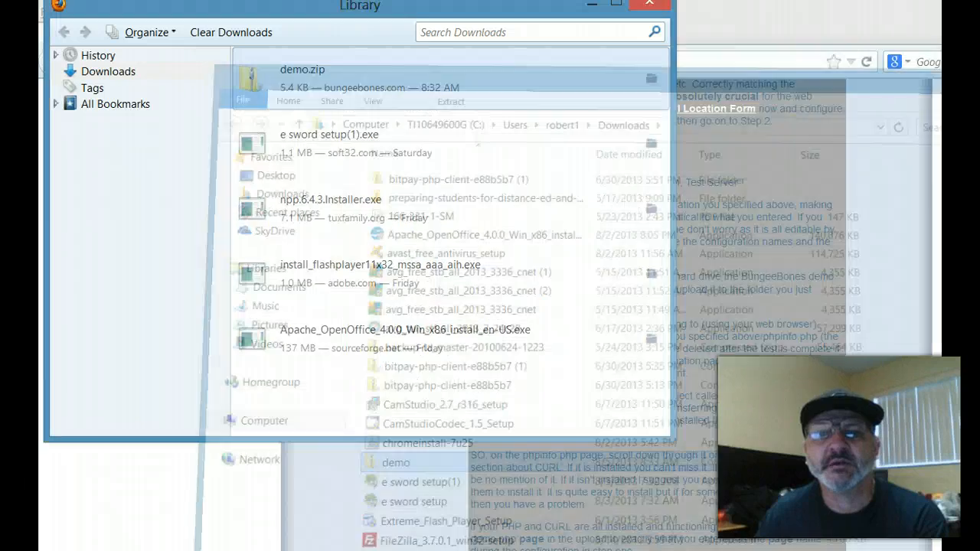
click(647, 7)
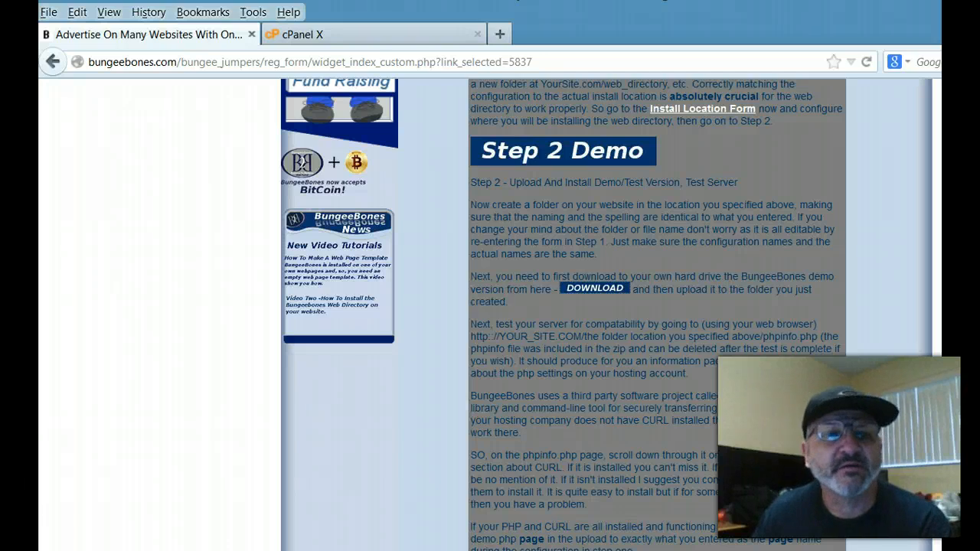
Switch to cPanel for bitcoinmultilevel.com and open File Manager at the Web Root (public_html/www) directory.
click(357, 35)
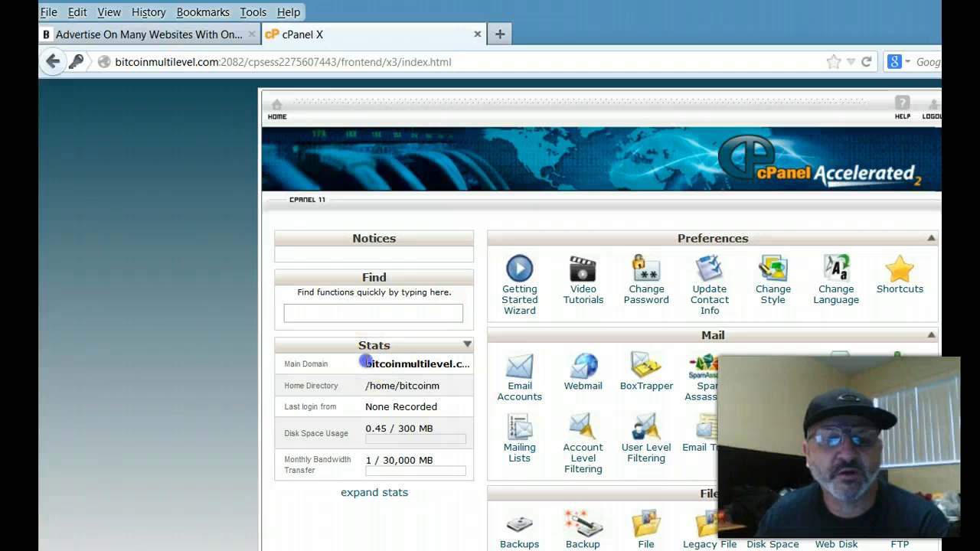
drag(366, 361, 463, 366)
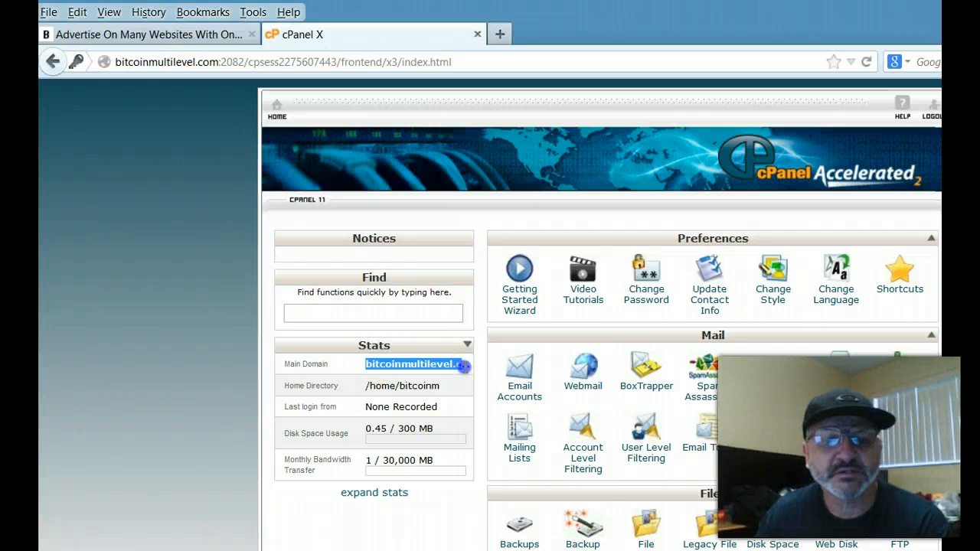
click(452, 366)
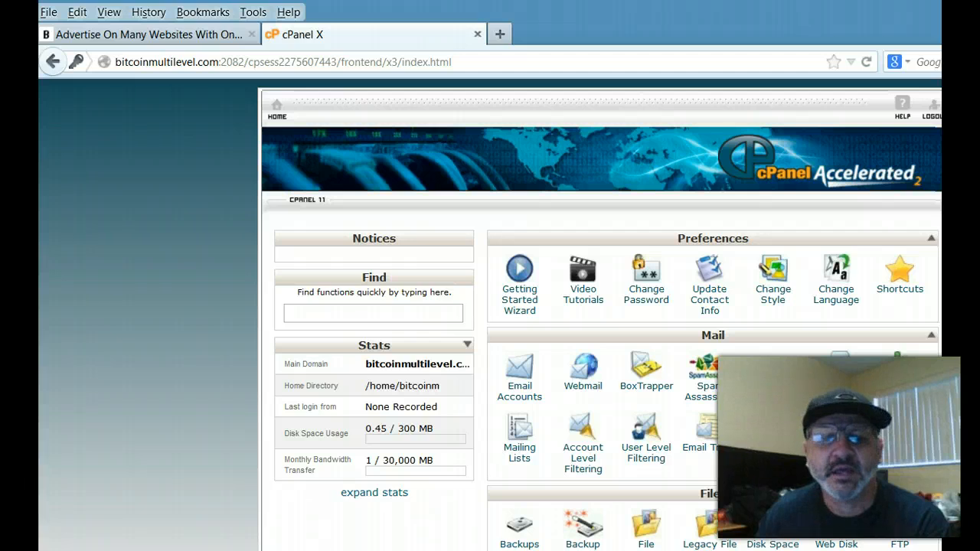
scroll(490, 314, down, 4)
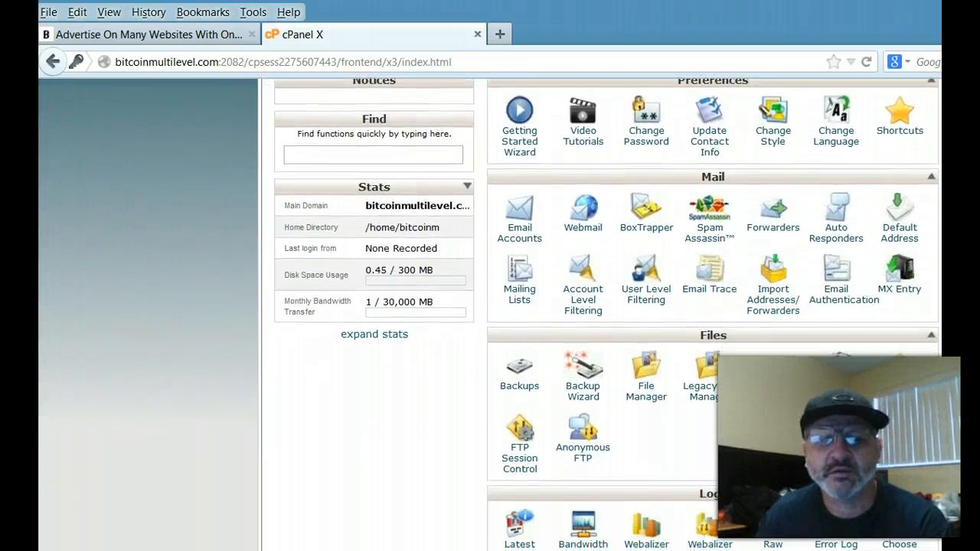
scroll(490, 313, down, 2)
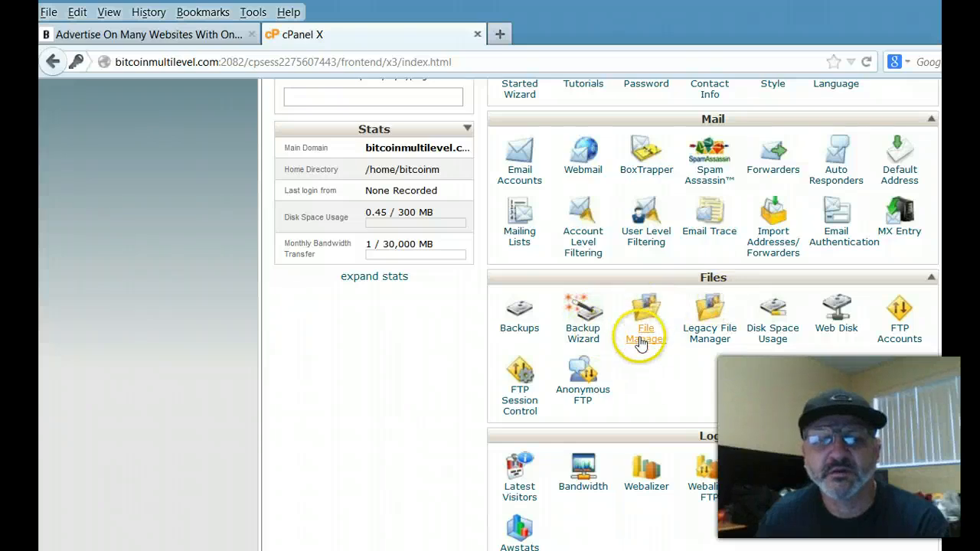
click(643, 340)
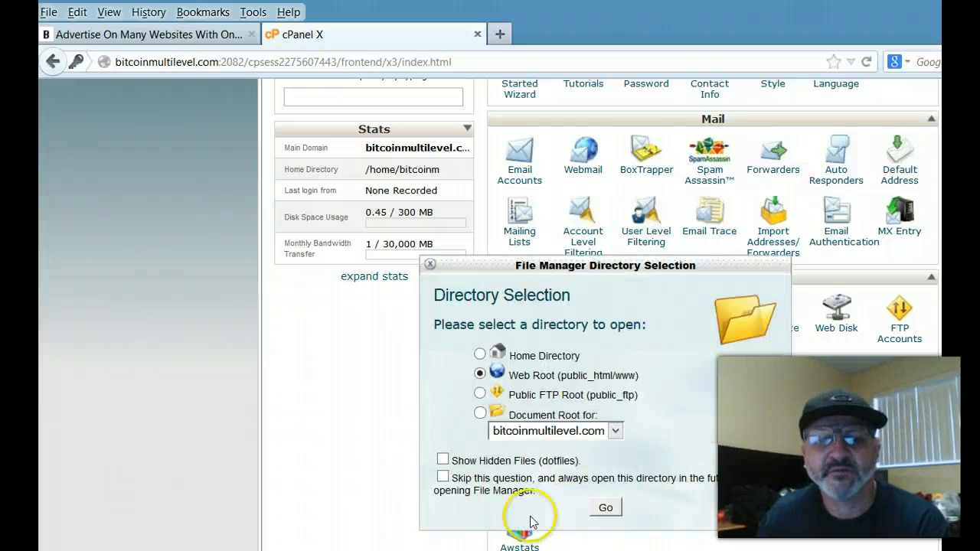
click(604, 508)
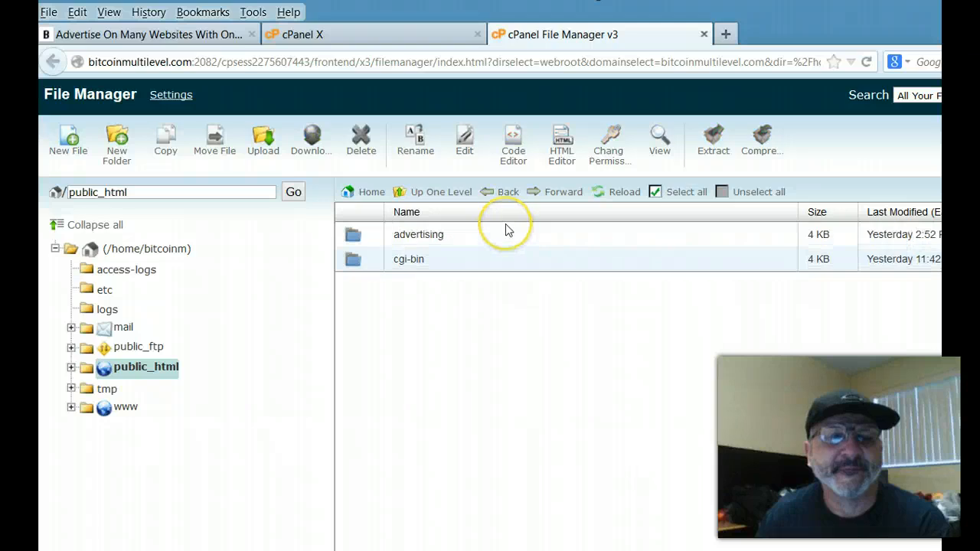
Delete the existing advertising folder from public_html.
click(355, 238)
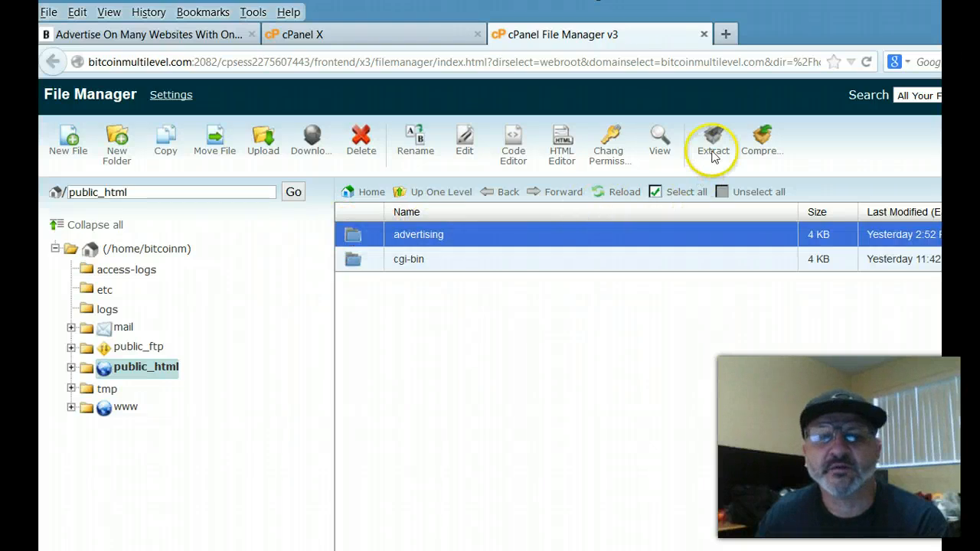
click(357, 147)
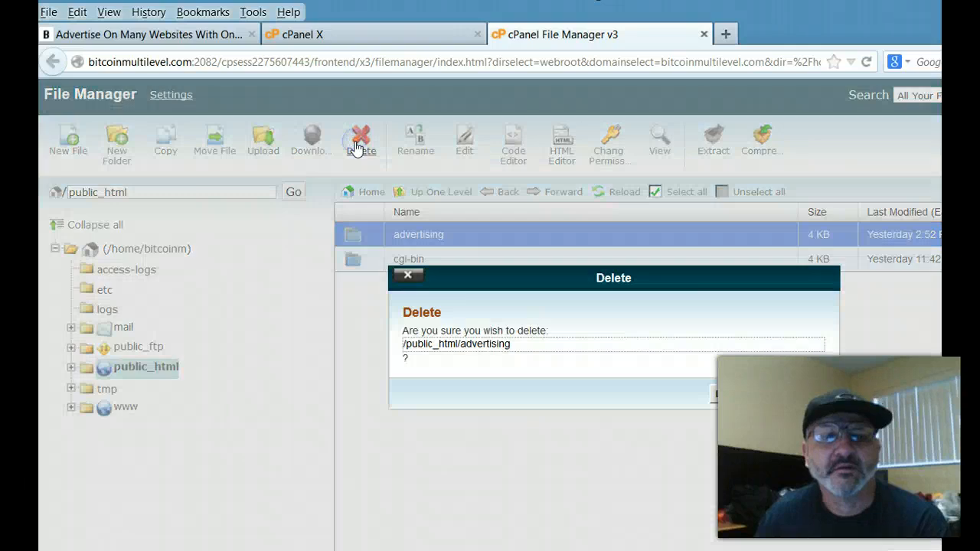
click(751, 392)
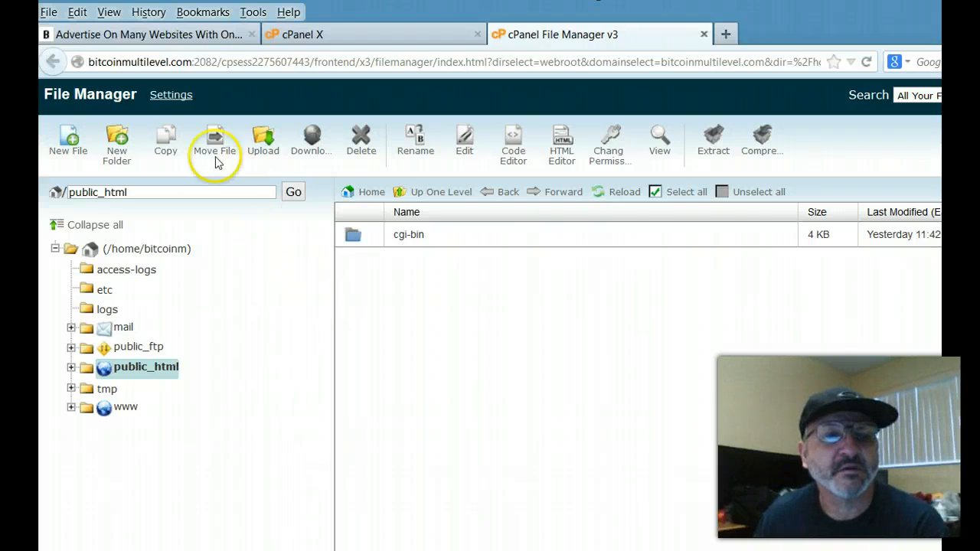
Create a new folder named advertising in /public_html and open it.
click(115, 157)
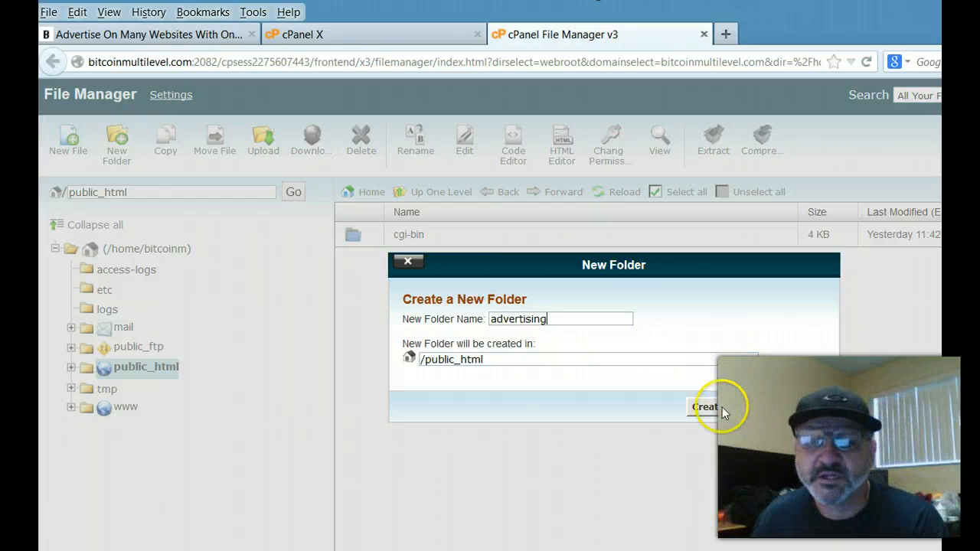
click(745, 403)
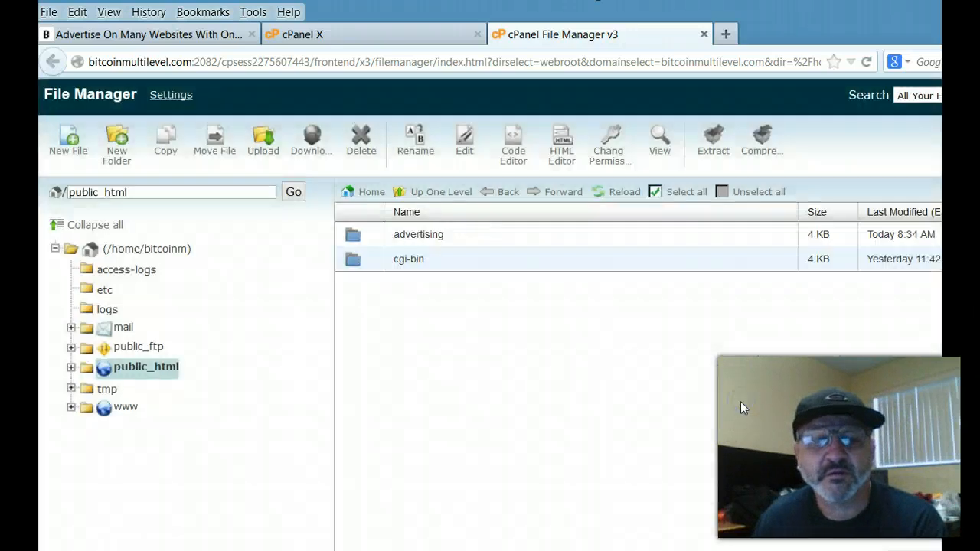
click(420, 237)
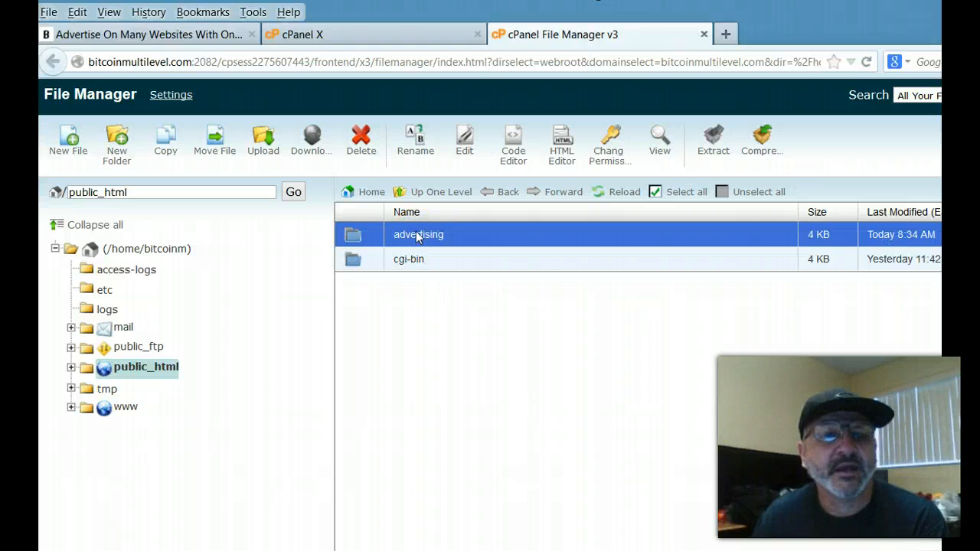
double_click(353, 238)
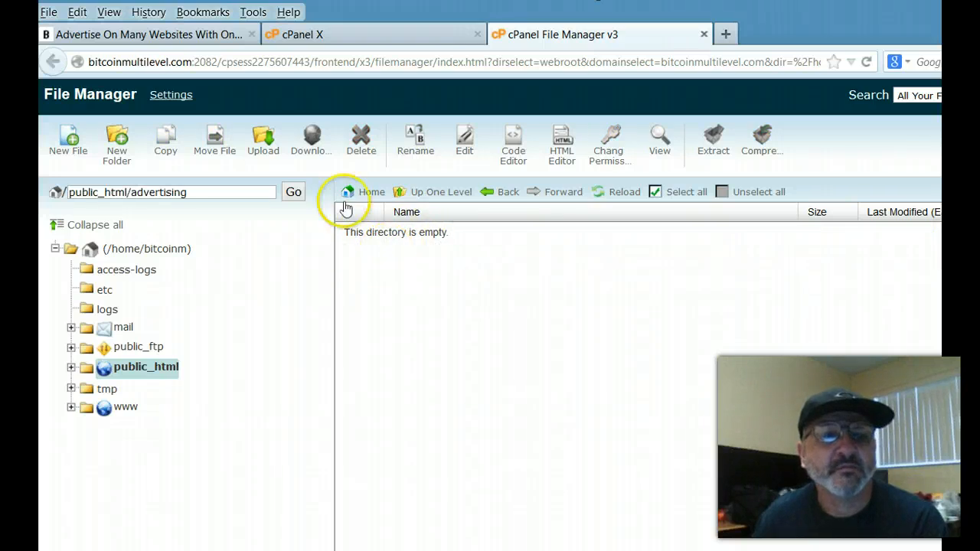
Upload demo.zip from the Downloads folder to public_html/advertising, keeping the default 644 permissions.
click(262, 146)
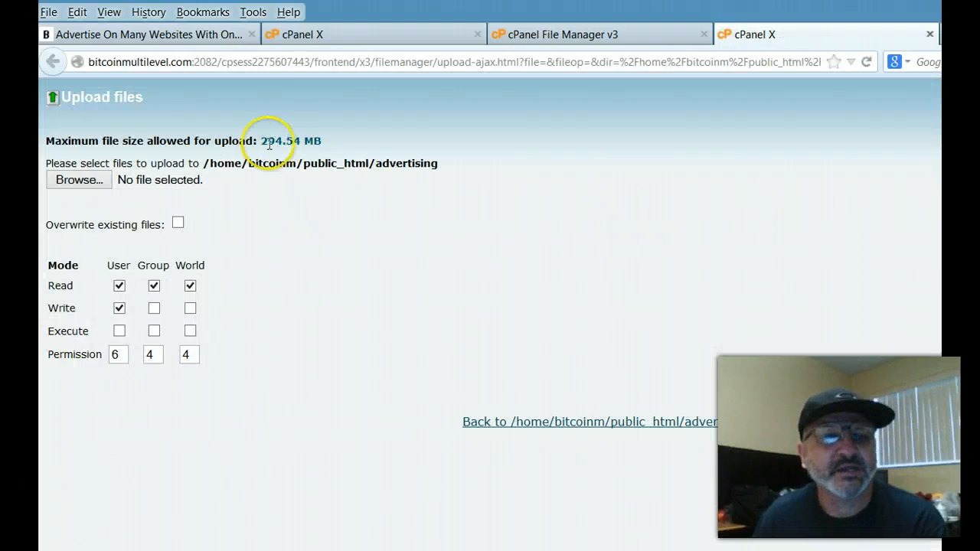
click(78, 179)
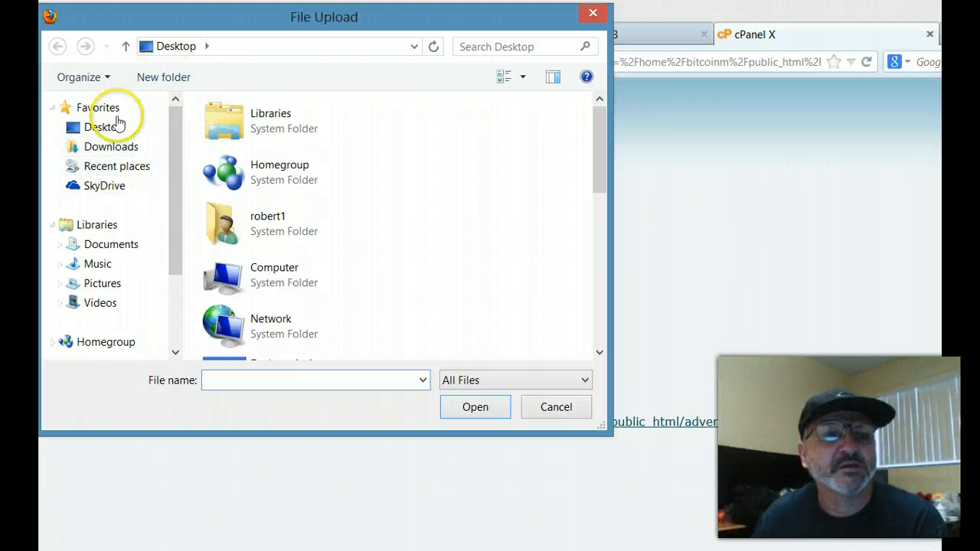
click(92, 150)
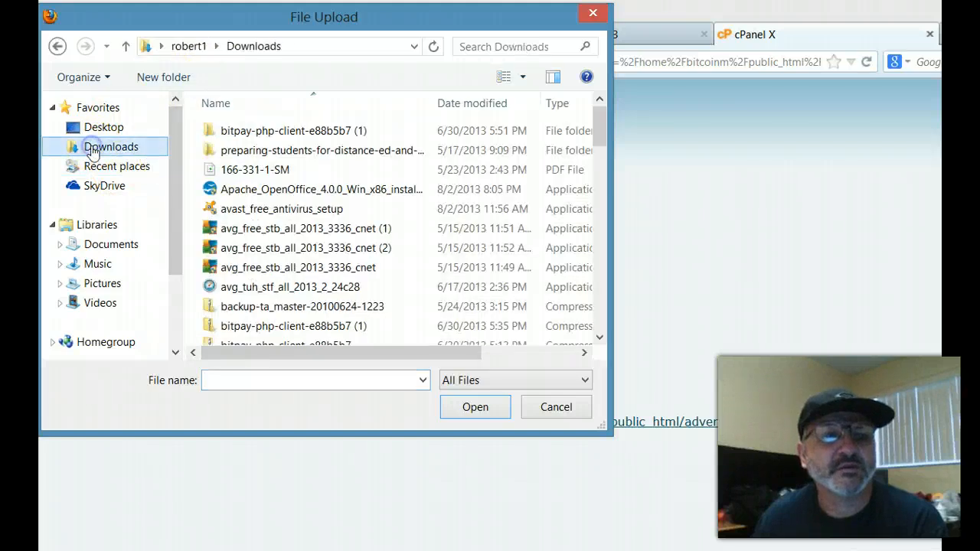
click(305, 150)
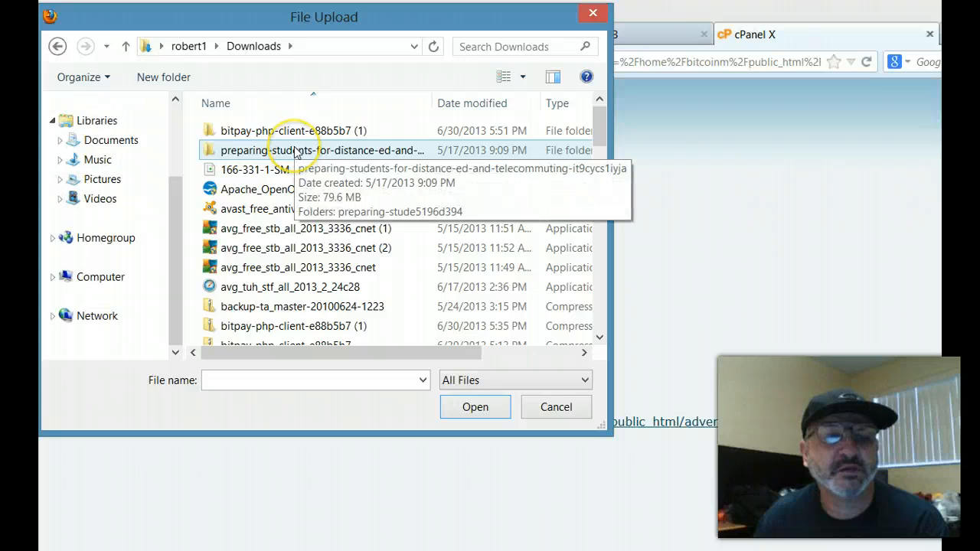
click(568, 131)
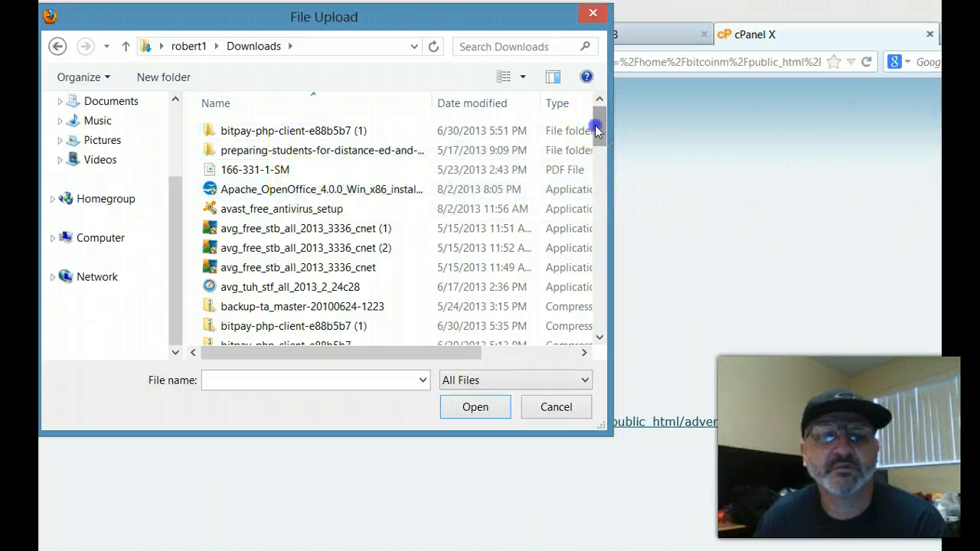
drag(595, 127, 592, 165)
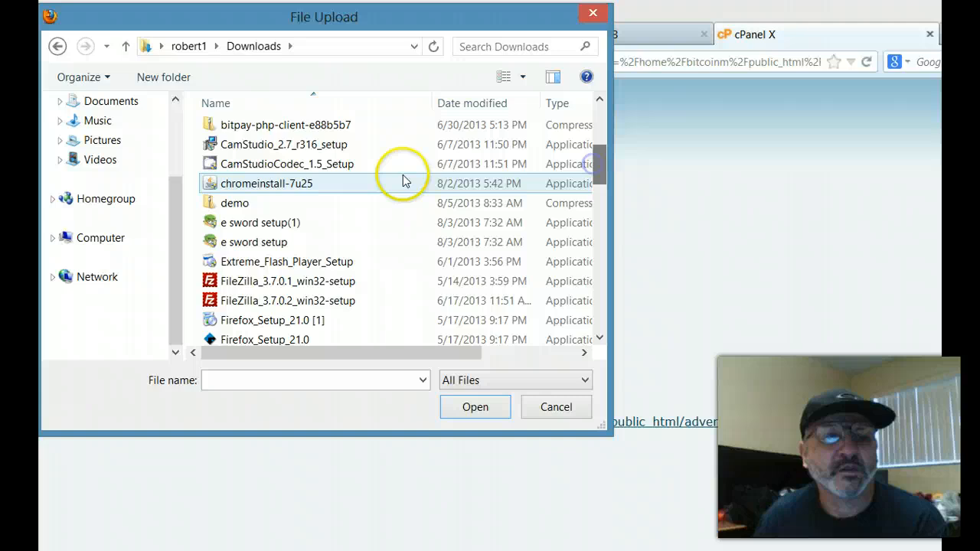
click(221, 206)
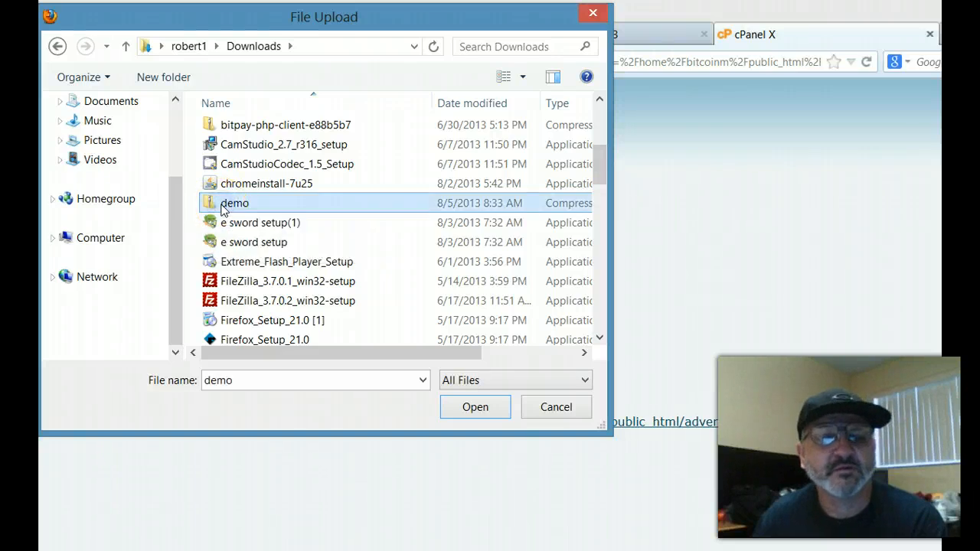
click(493, 407)
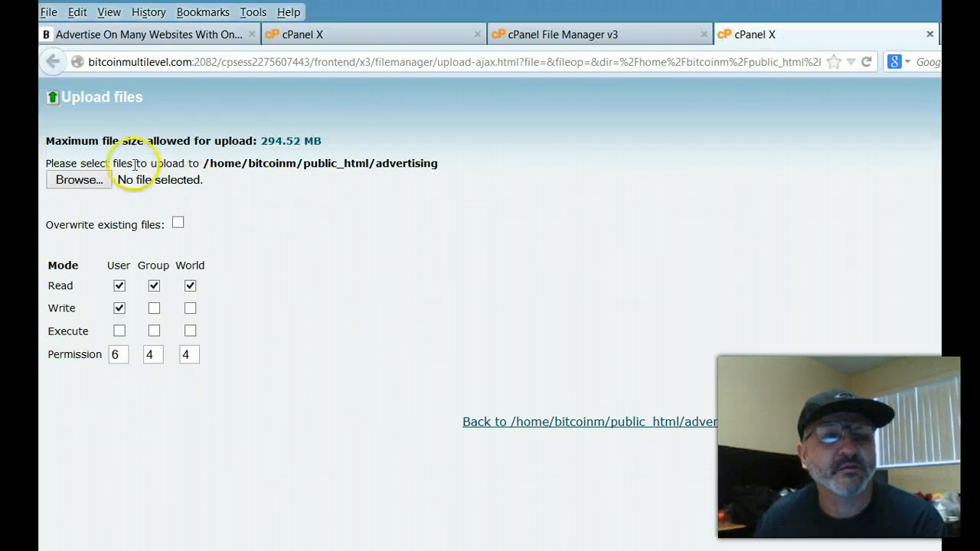
Try to upload demo.zip to public_html/advertising a second time.
click(75, 180)
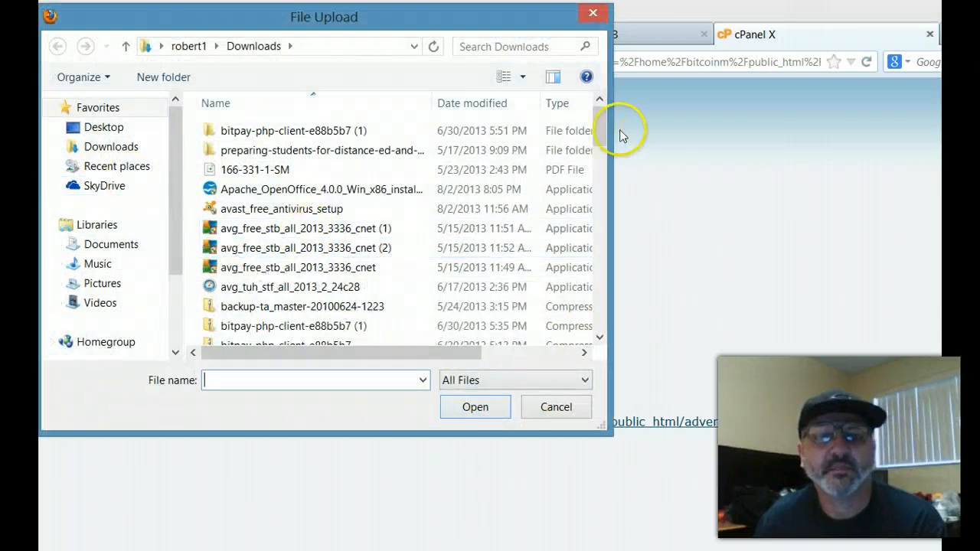
drag(604, 127, 601, 164)
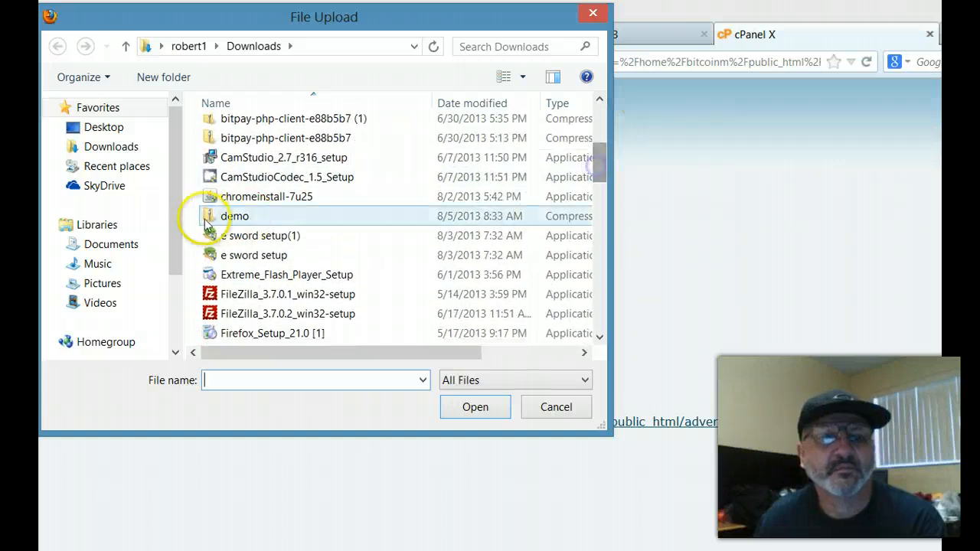
click(222, 221)
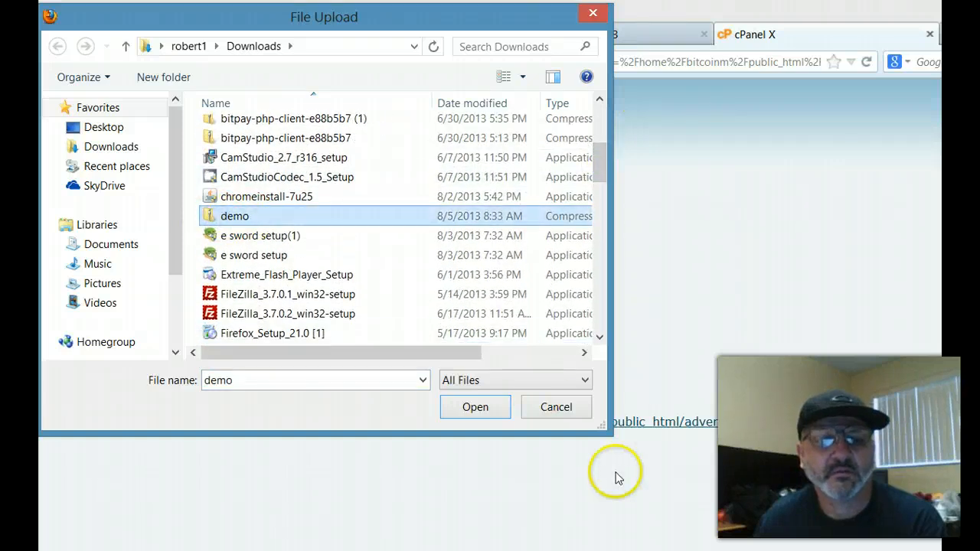
click(475, 407)
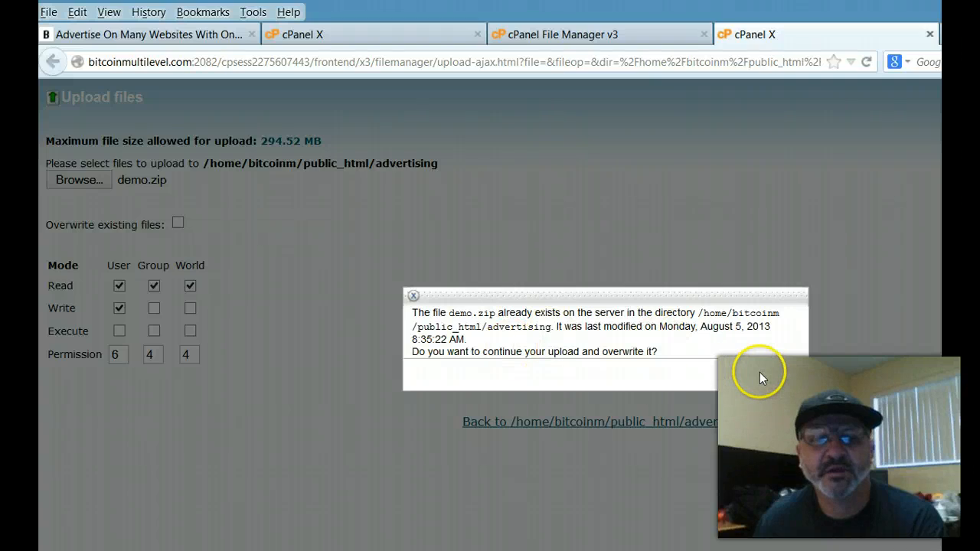
click(760, 374)
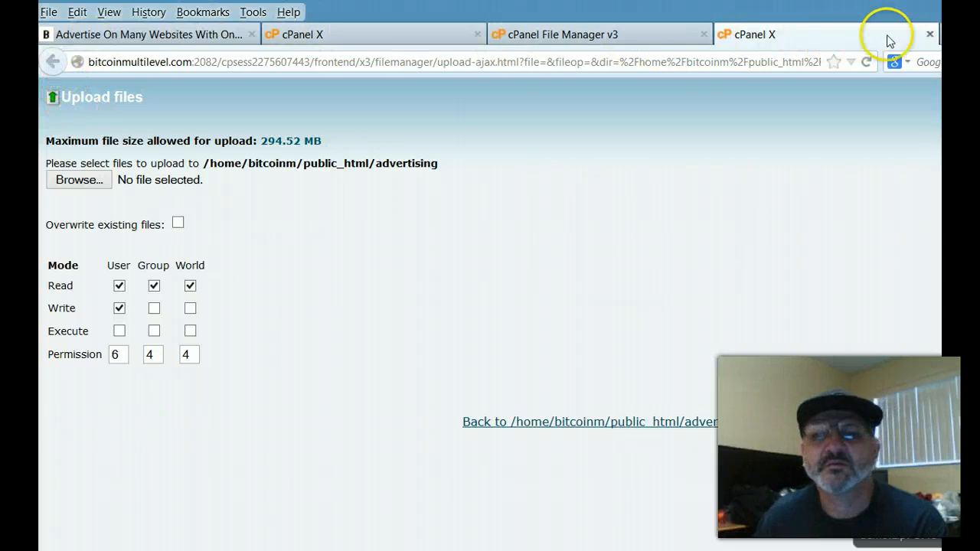
Close the upload page, refresh the advertising folder's file list and extract demo.zip into /public_html/advertising.
click(930, 34)
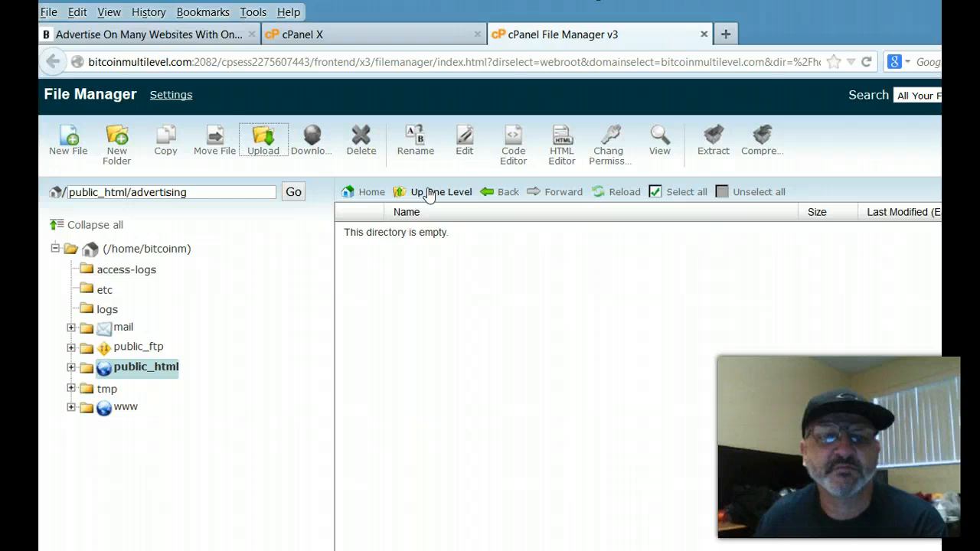
click(604, 193)
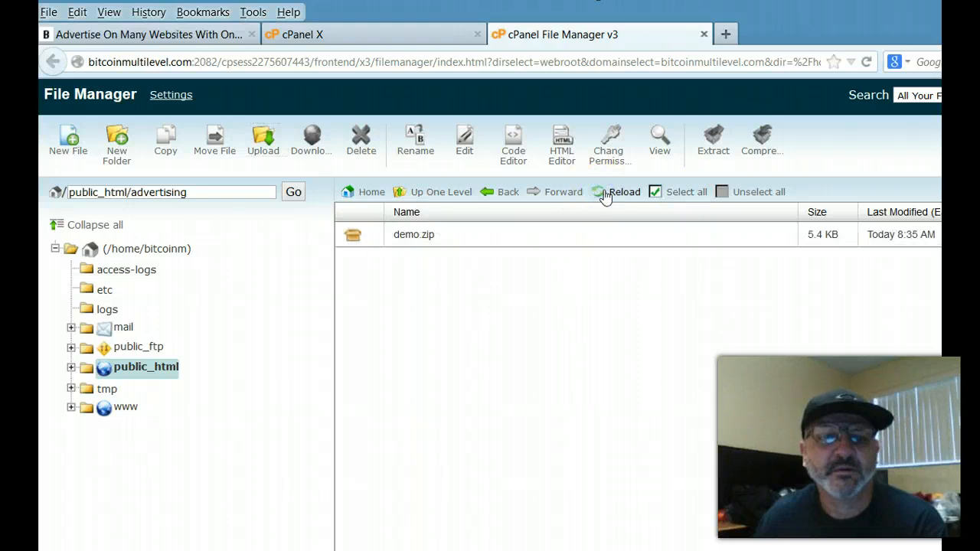
click(401, 237)
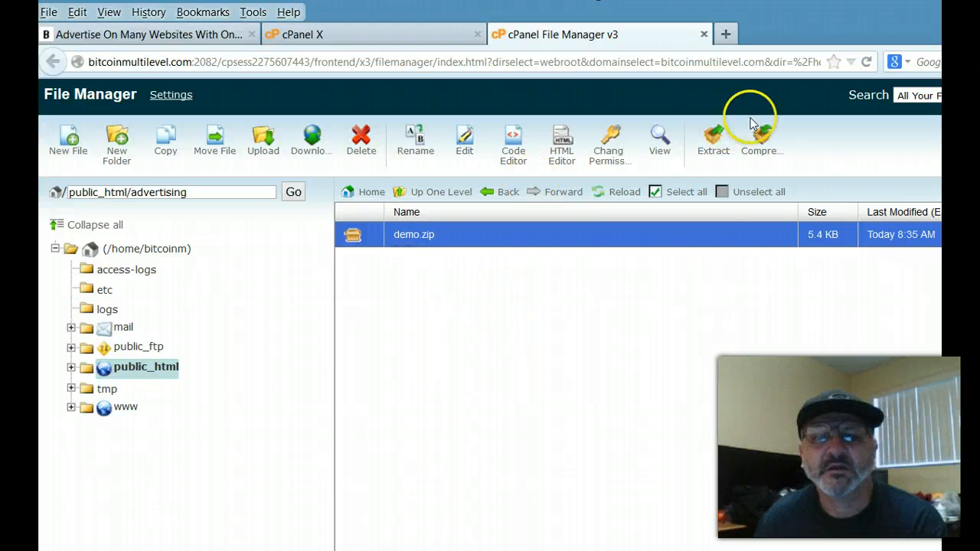
click(714, 150)
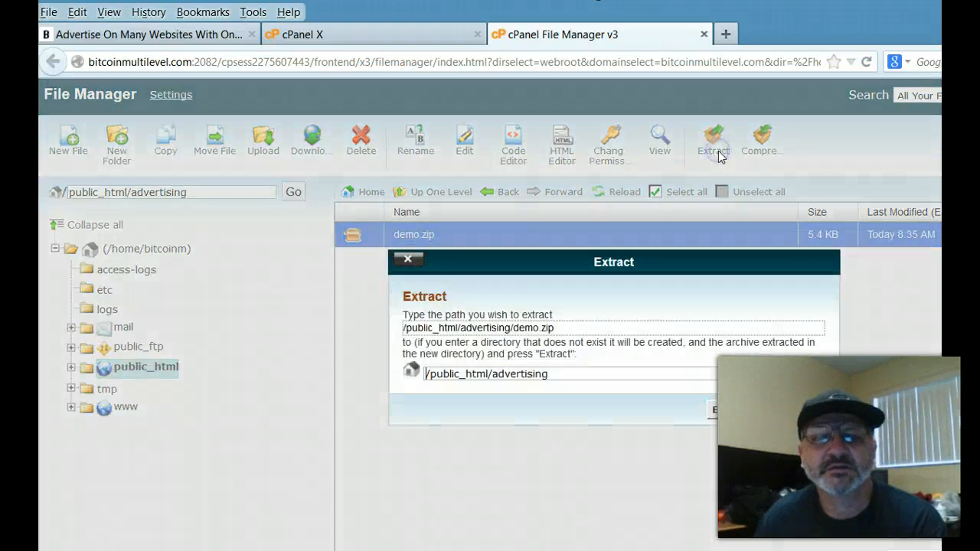
click(763, 411)
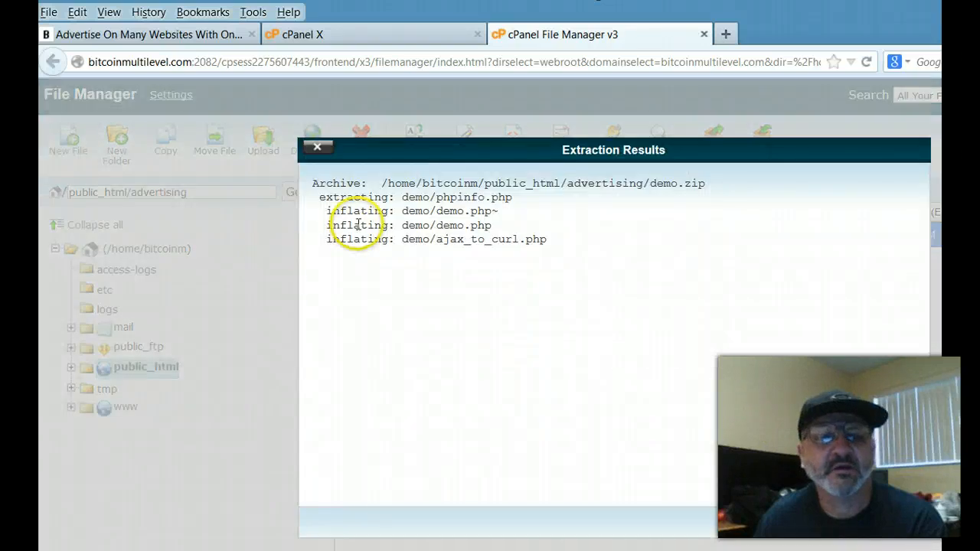
click(905, 526)
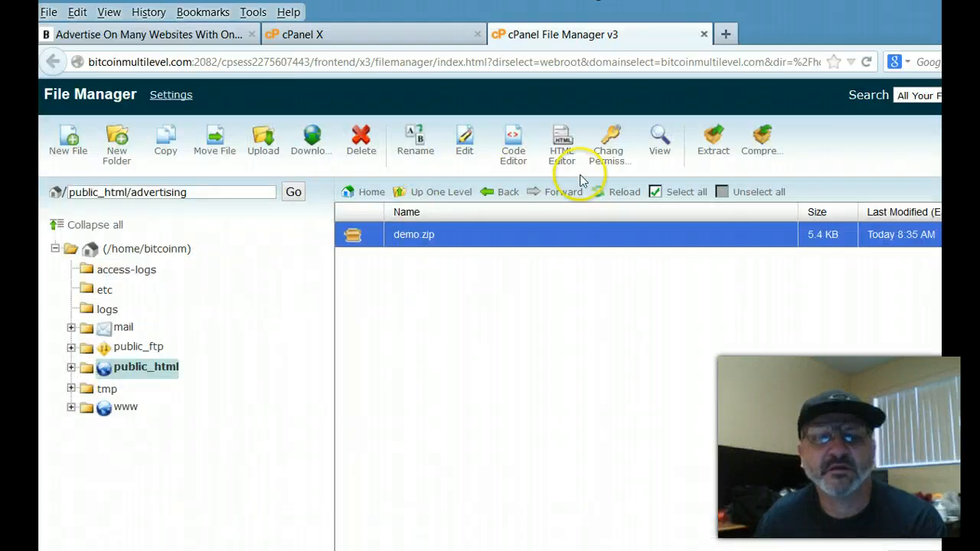
click(620, 197)
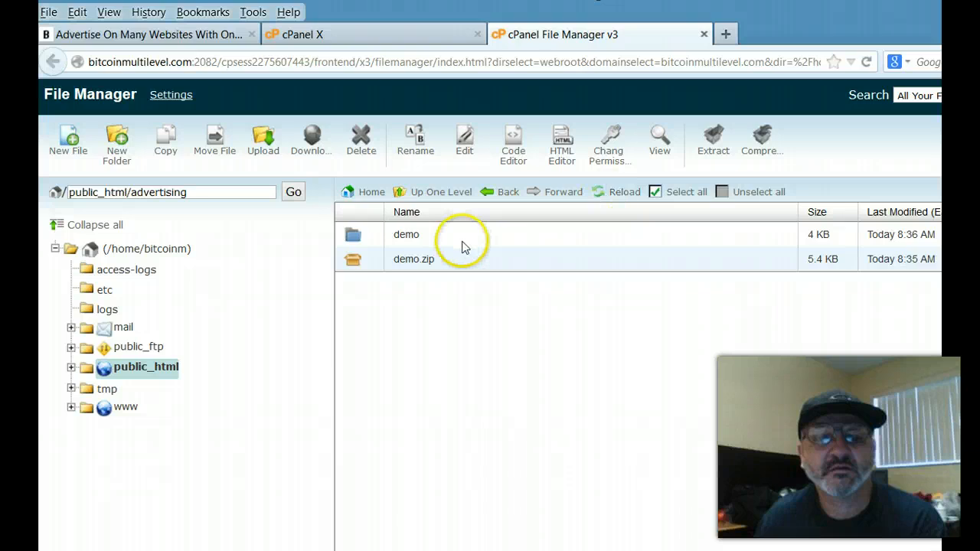
Move ajax_to_curl.php, demo.php and phpinfo.php from the extracted demo folder to /public_html/advertising/.
double_click(353, 236)
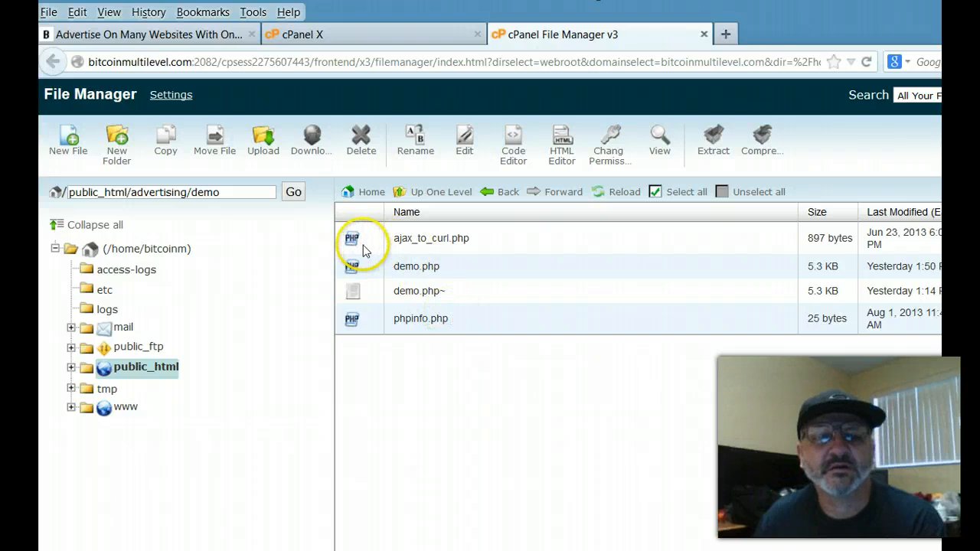
click(403, 323)
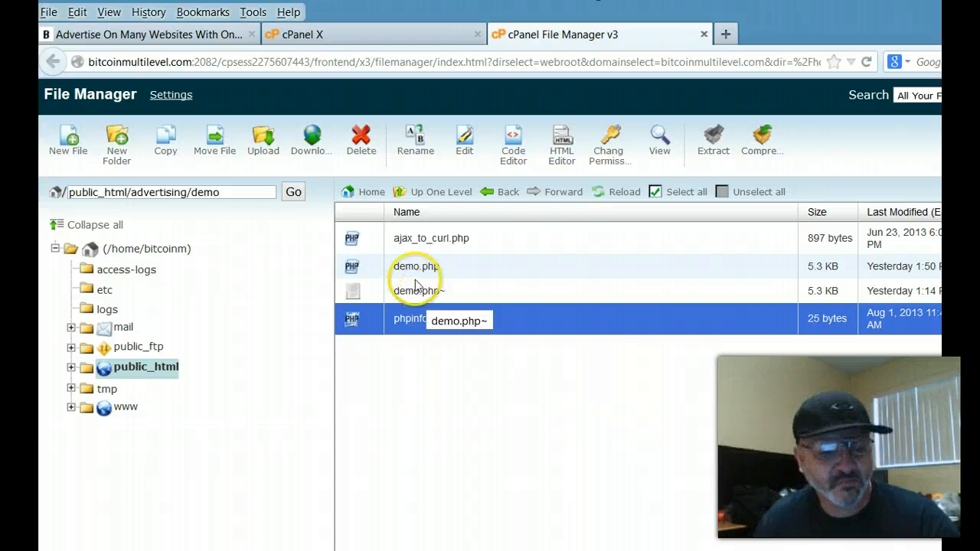
click(406, 266)
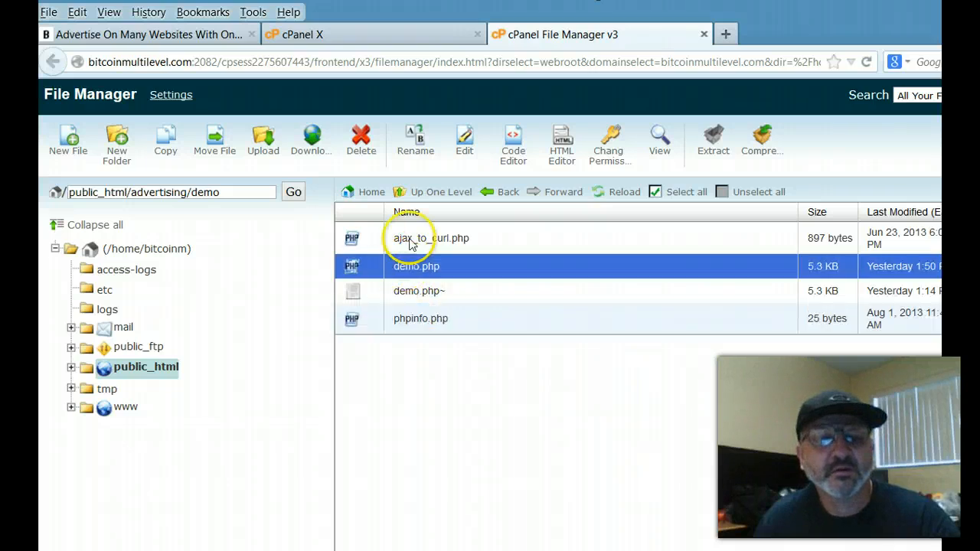
click(402, 239)
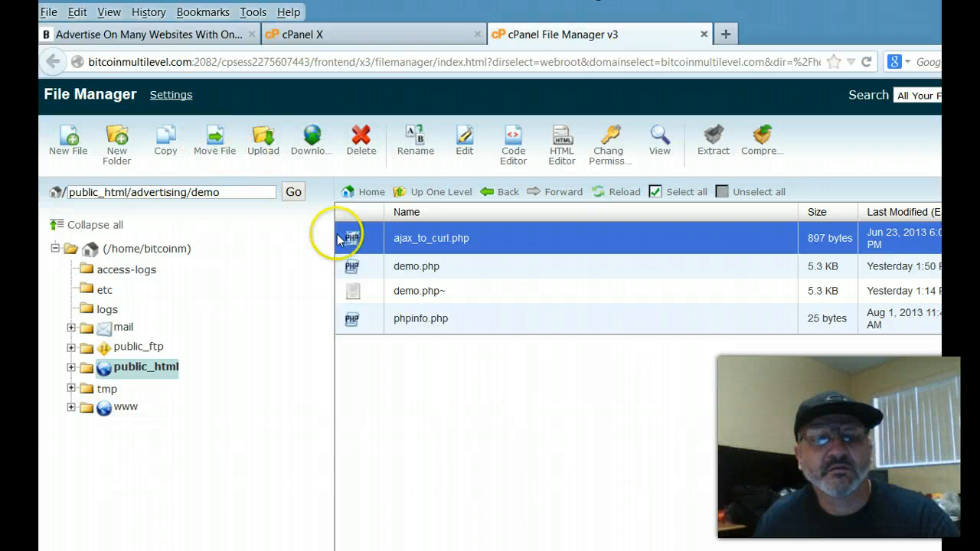
ctrl+click(419, 269)
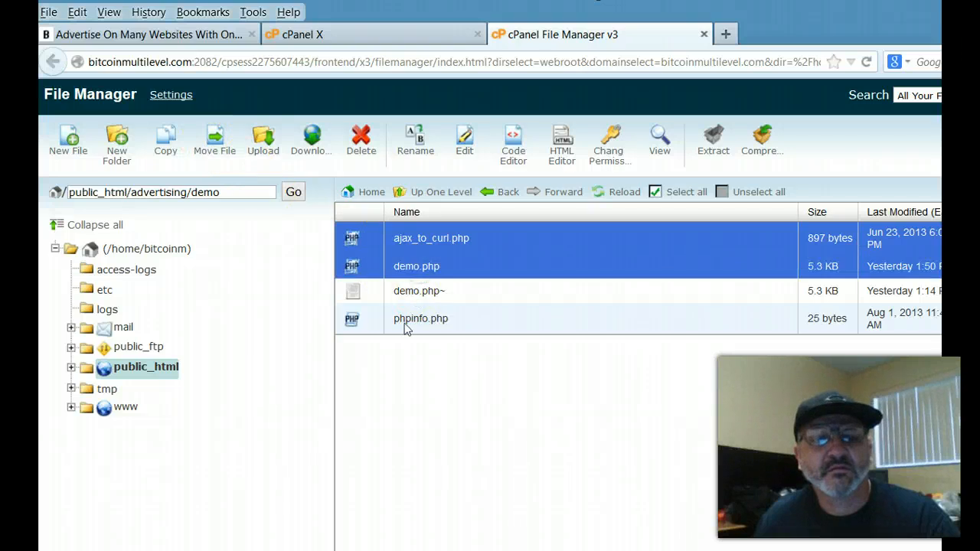
ctrl+click(406, 321)
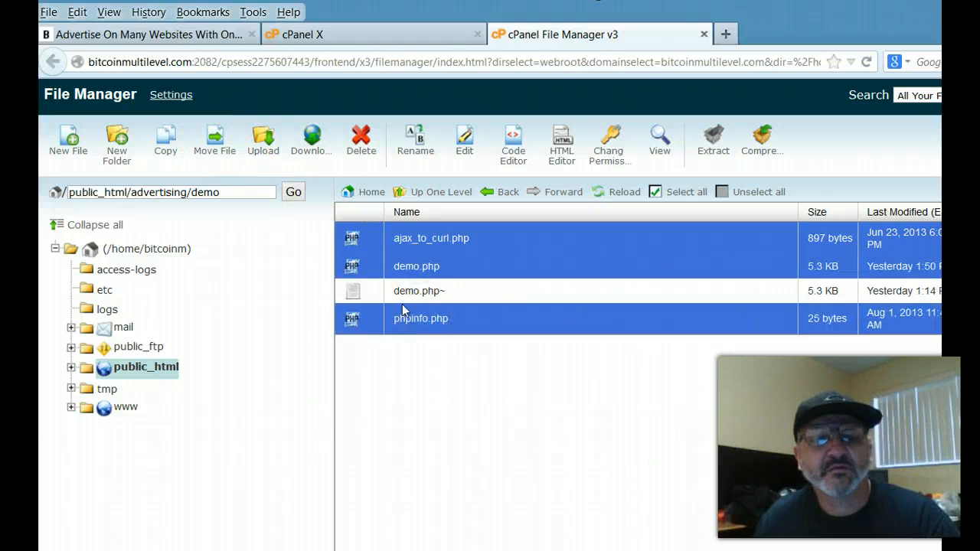
click(218, 150)
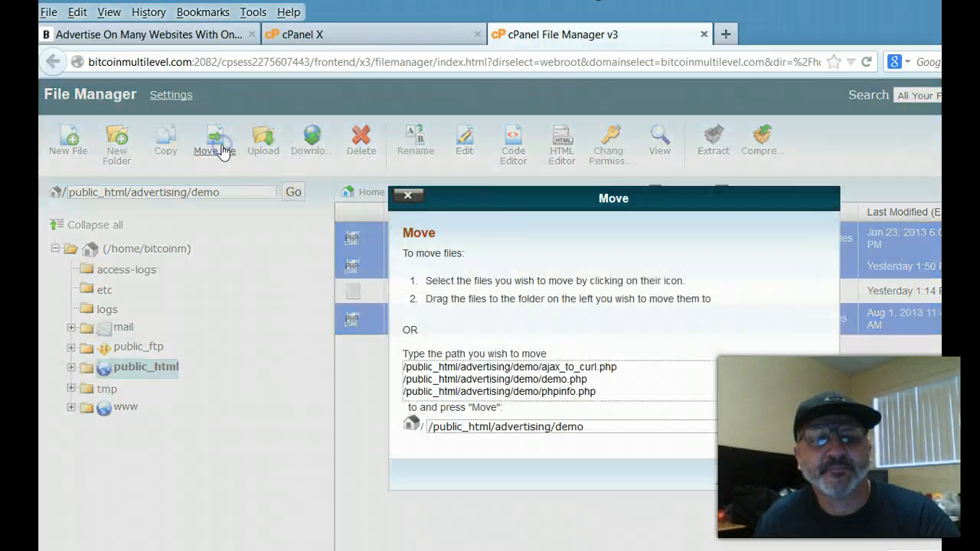
click(553, 425)
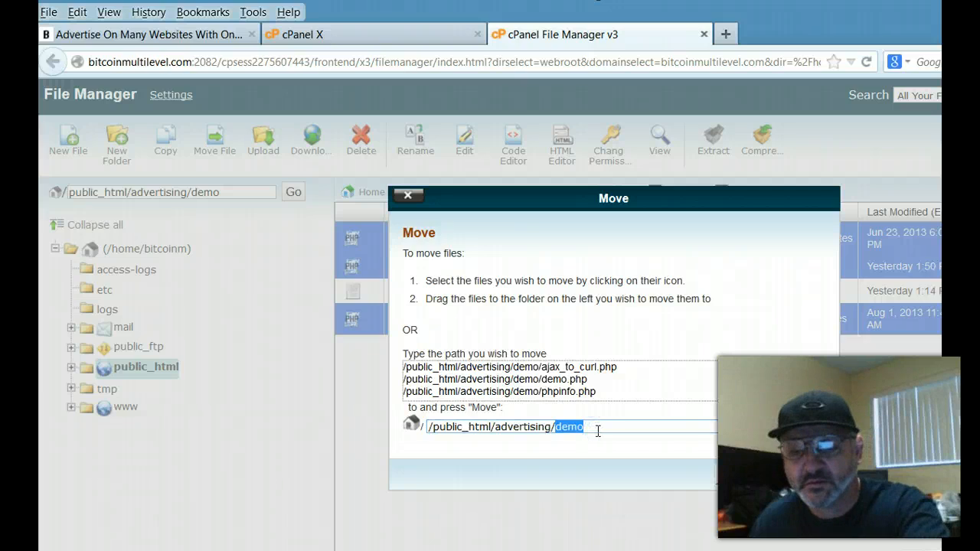
key(BackSpace)
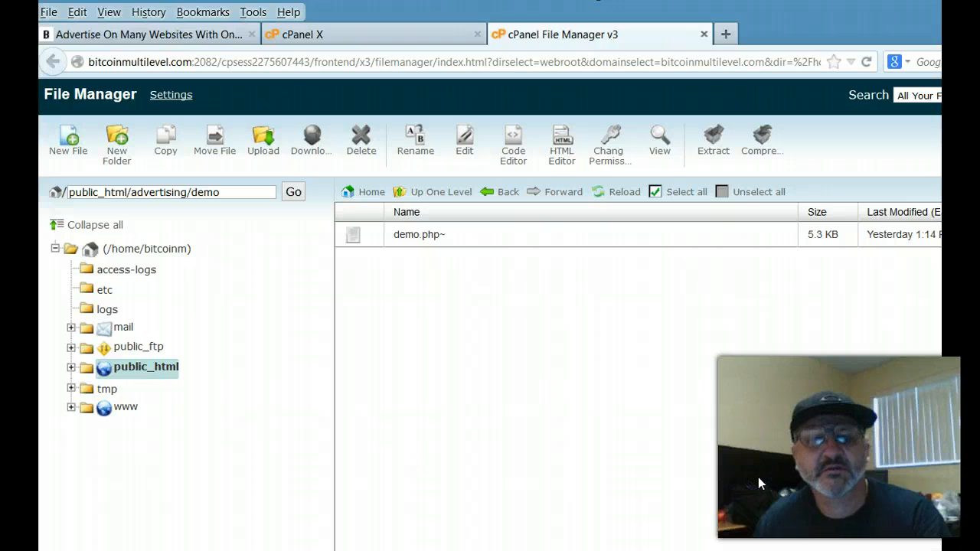
Go back up to public_html/advertising and delete the demo folder.
click(425, 193)
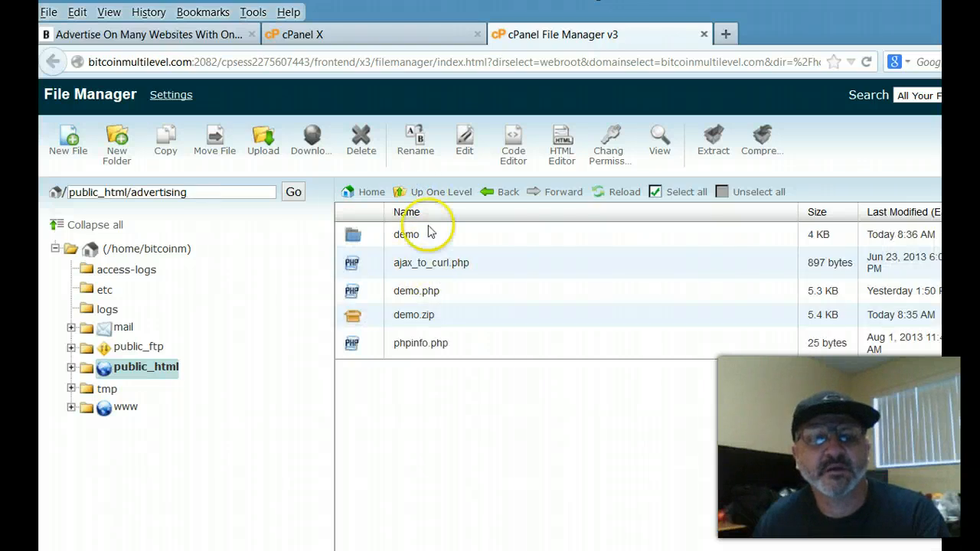
drag(216, 192, 149, 192)
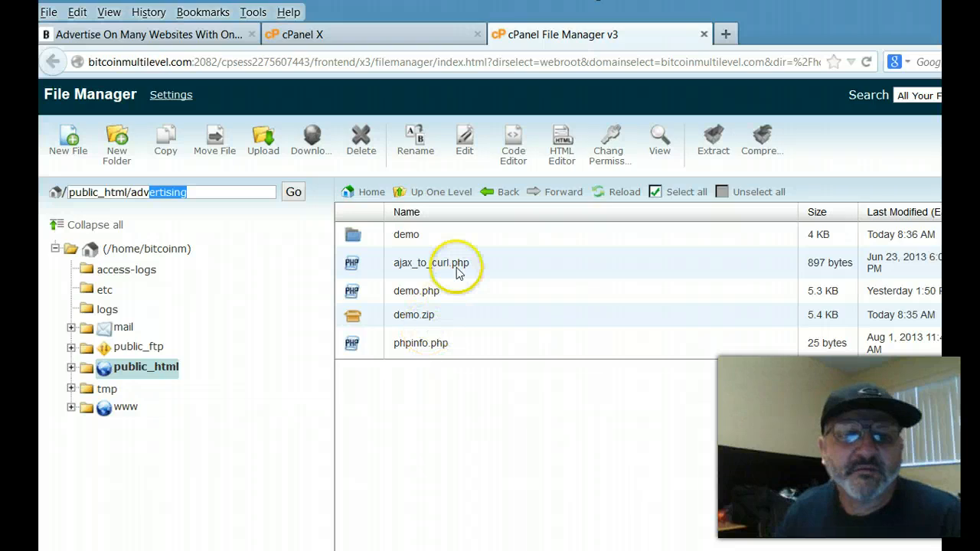
click(346, 239)
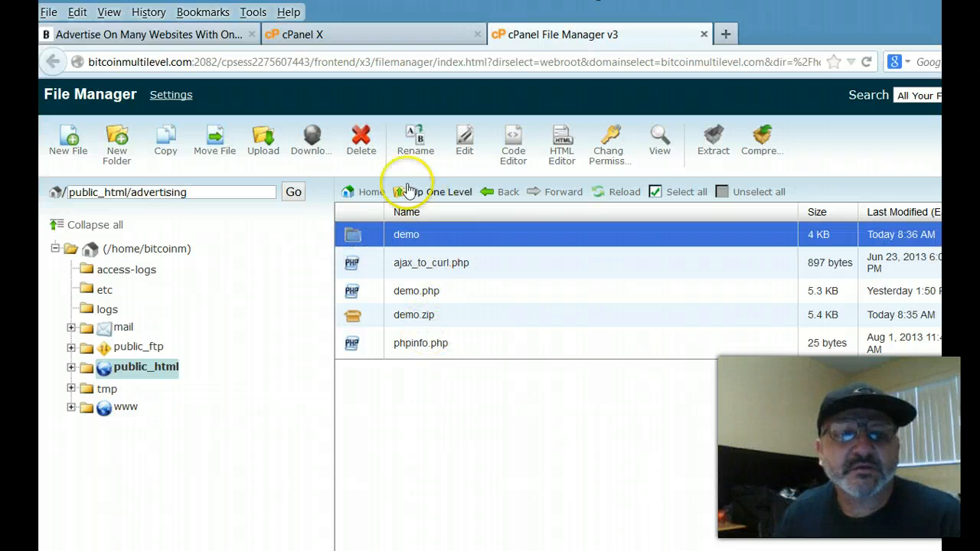
click(360, 139)
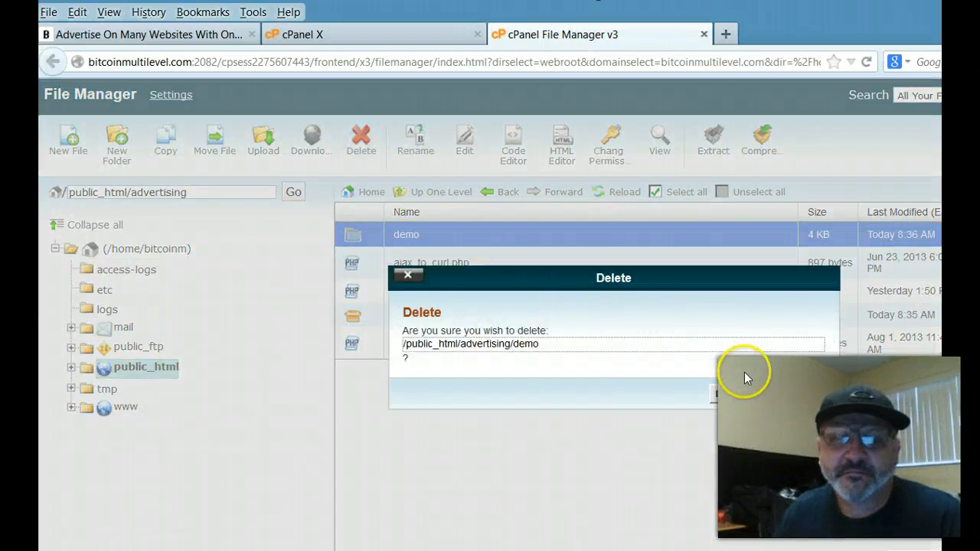
click(745, 395)
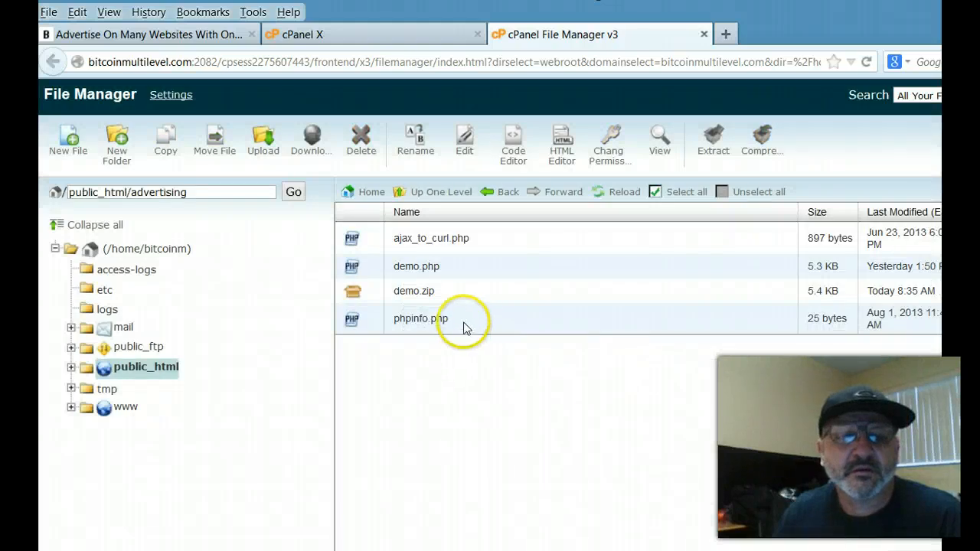
Delete the demo.zip archive from public_html/advertising.
click(411, 295)
click(361, 144)
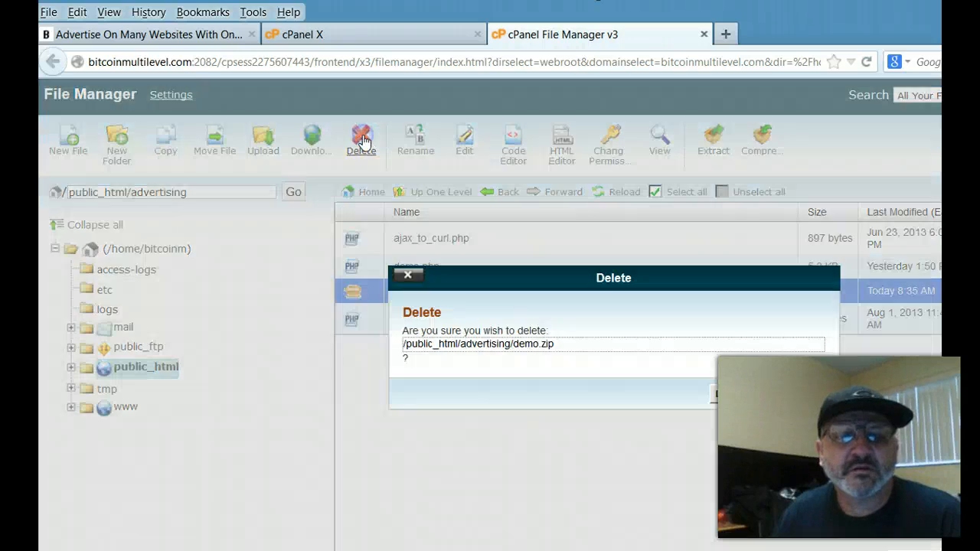
click(761, 394)
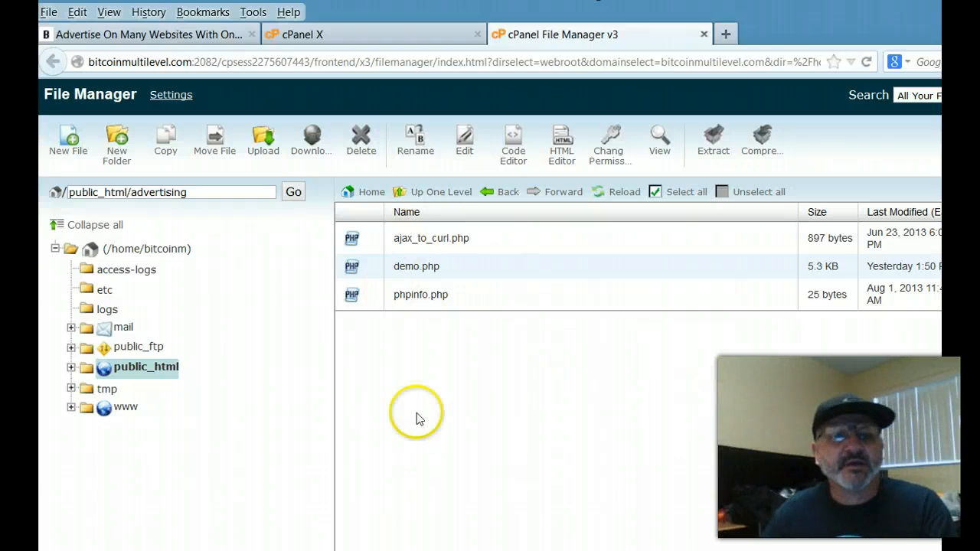
Copy the domain bitcoinmultilevel.com from the address of the cPanel home page.
click(454, 296)
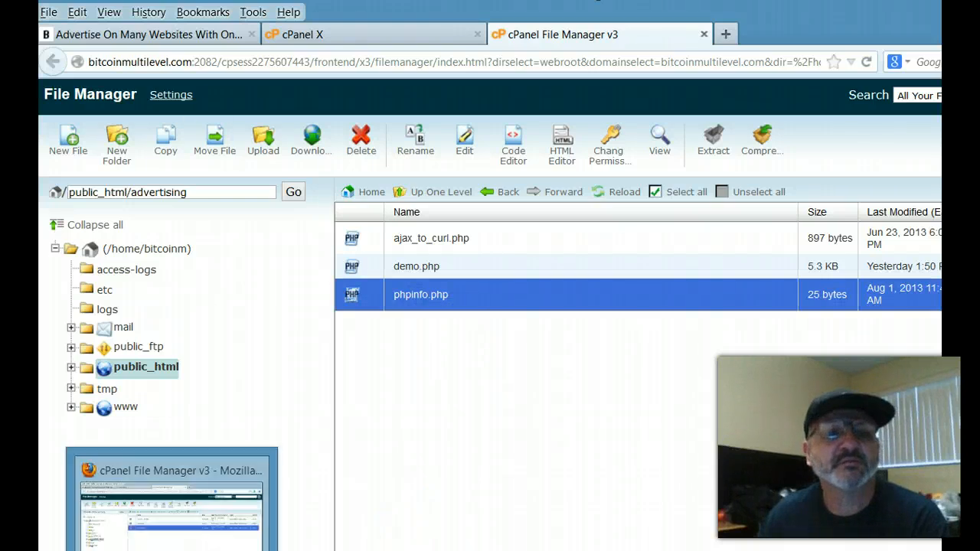
click(177, 32)
click(331, 30)
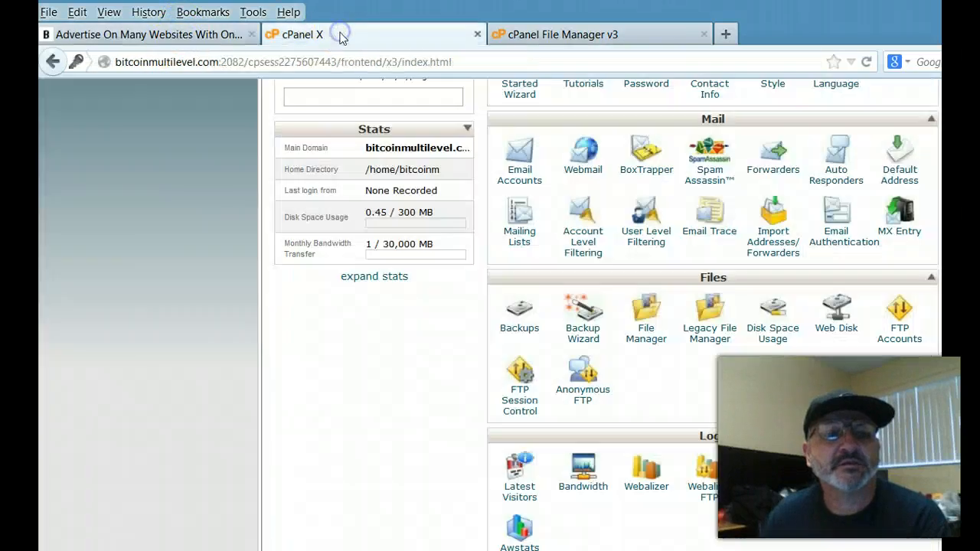
drag(222, 63, 123, 63)
right_click(140, 62)
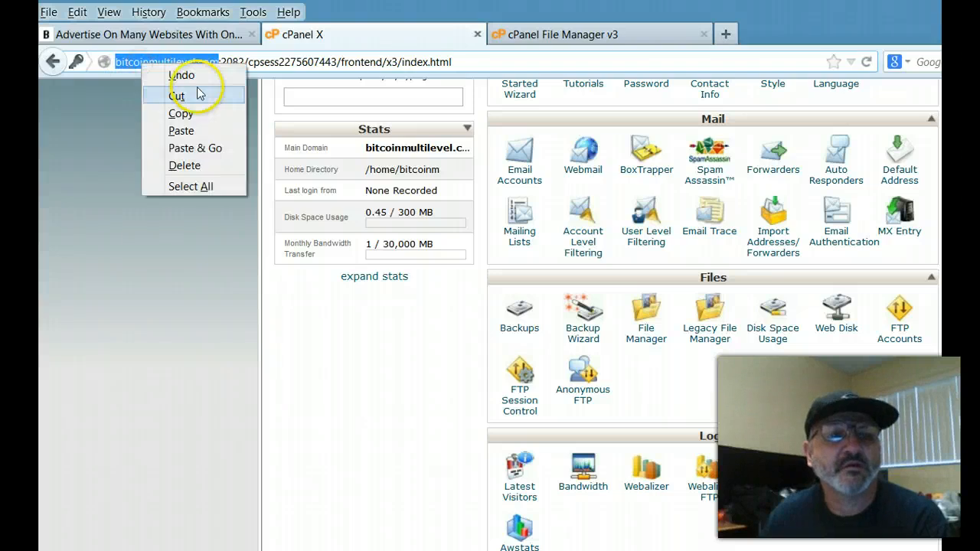
click(181, 112)
Open bitcoinmultilevel.com/advertising/phpinfo.php in a new browser tab, using the copied domain.
click(721, 33)
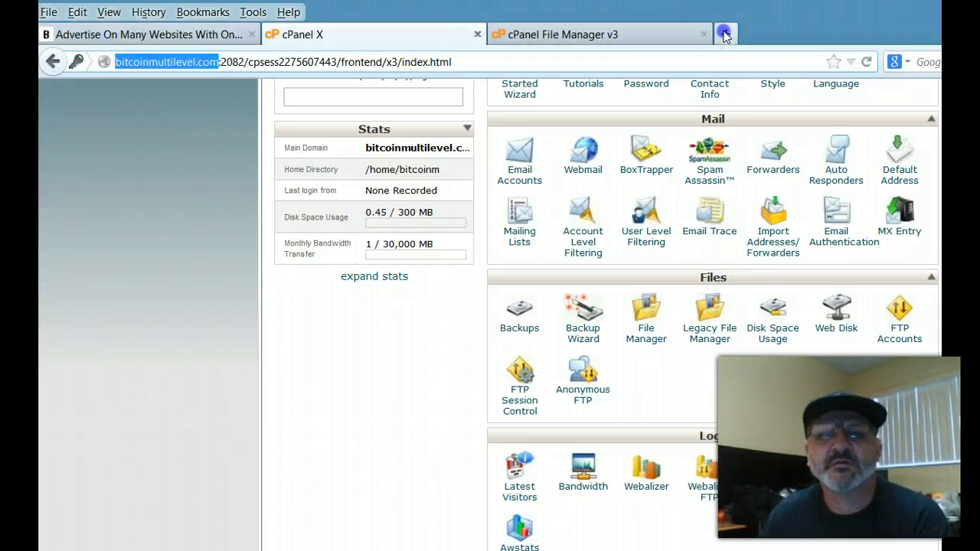
click(670, 61)
right_click(669, 61)
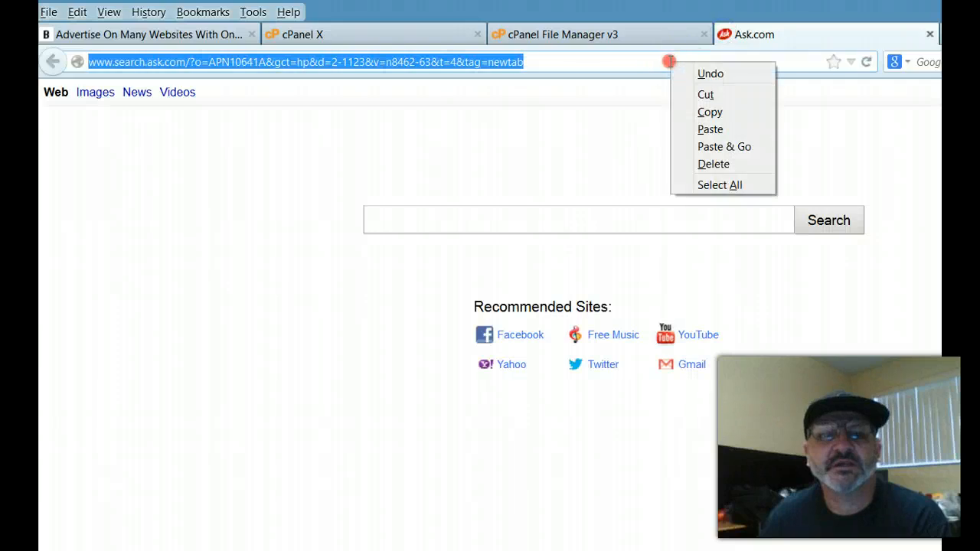
click(710, 129)
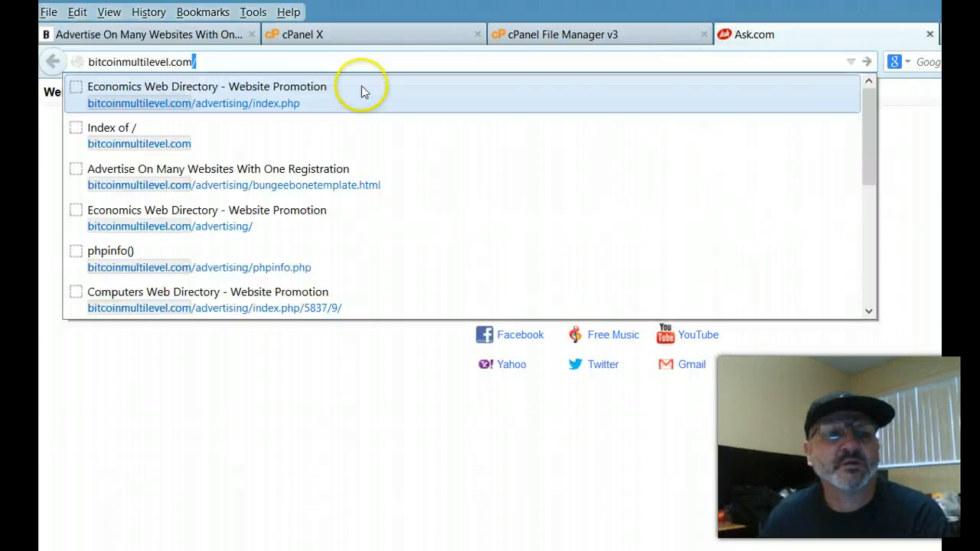
click(262, 56)
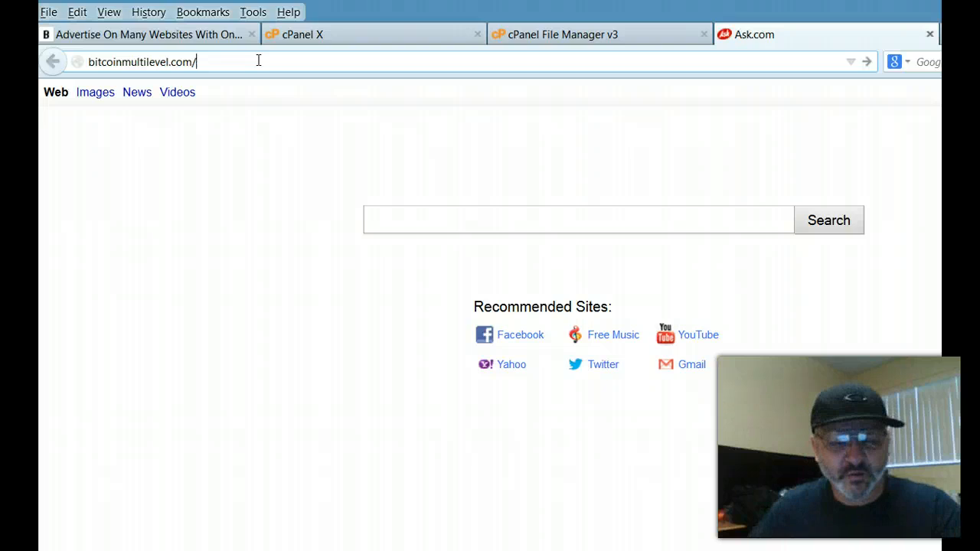
text(advertising/)
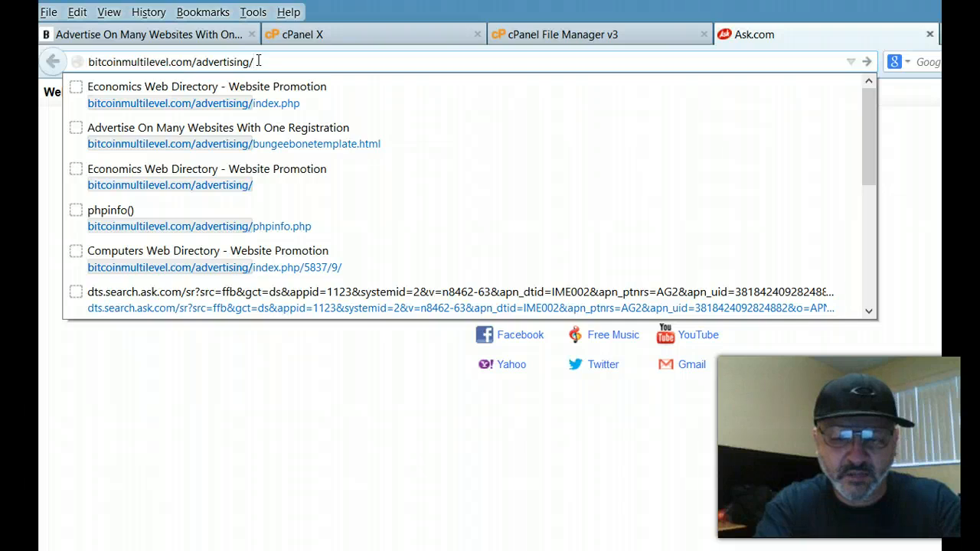
text(phpinfo.php)
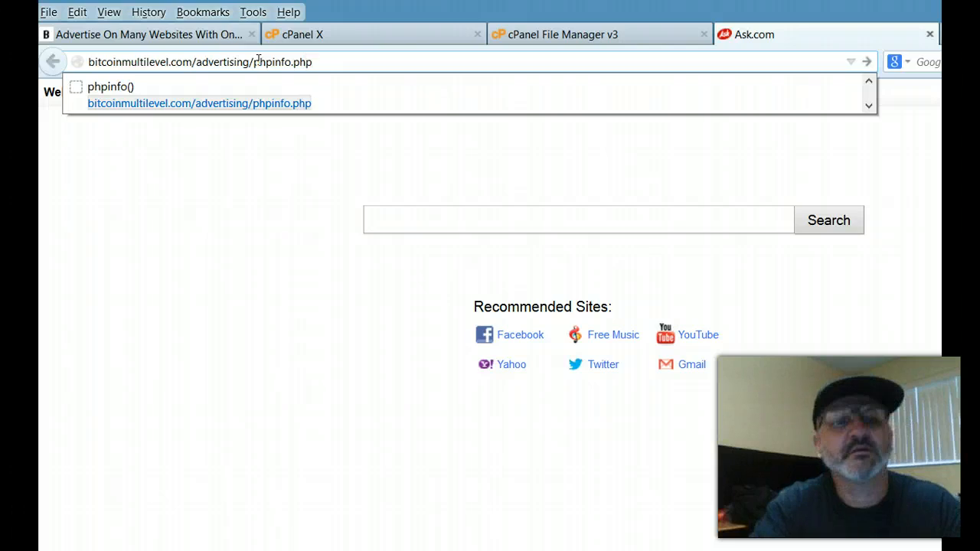
key(Return)
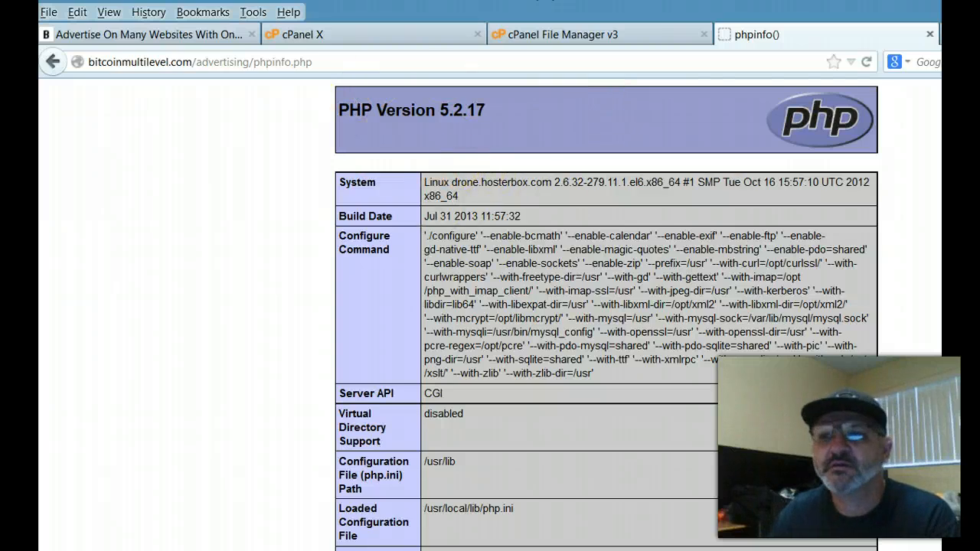
Look through the phpinfo page for the curl section, check its cURL support entry, and close the page.
scroll(607, 314, down, 6)
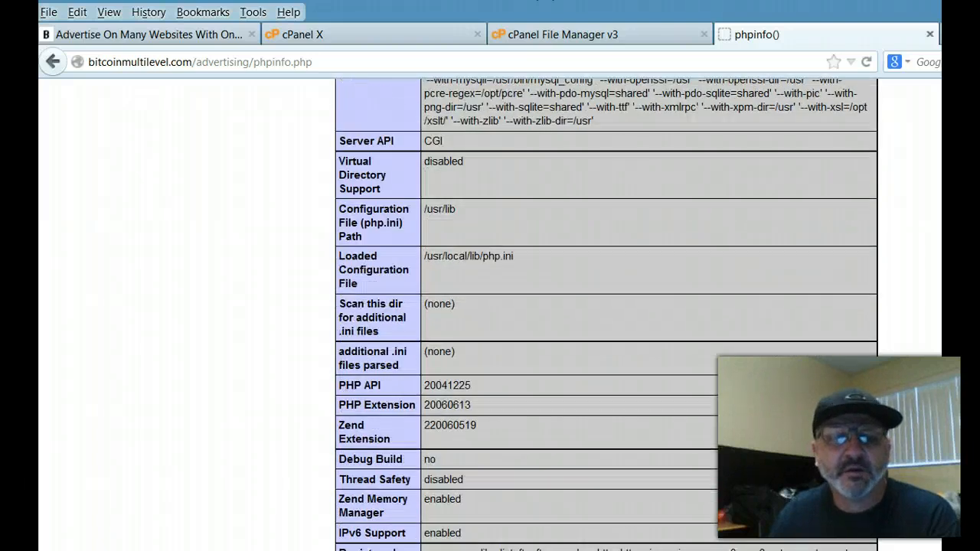
scroll(606, 314, down, 3)
scroll(606, 314, down, 8)
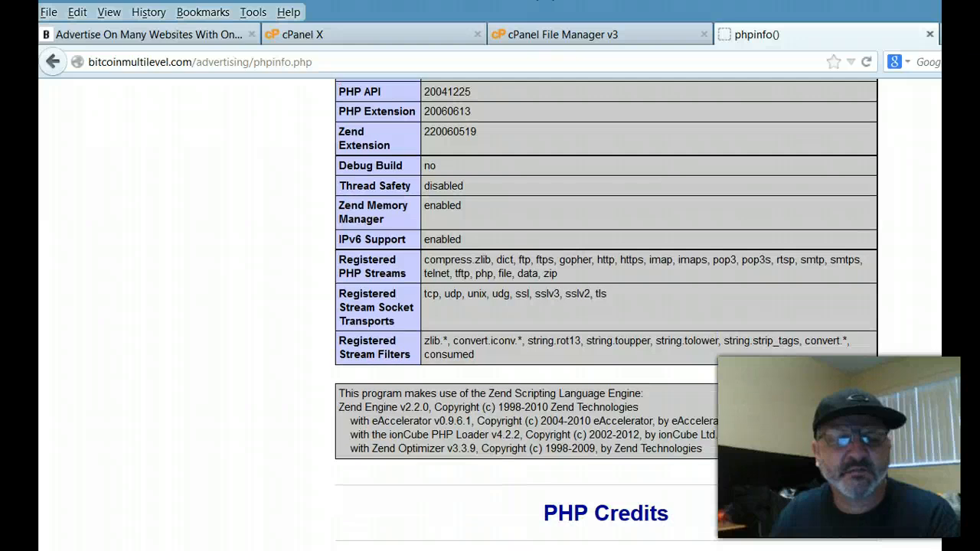
scroll(606, 314, down, 18)
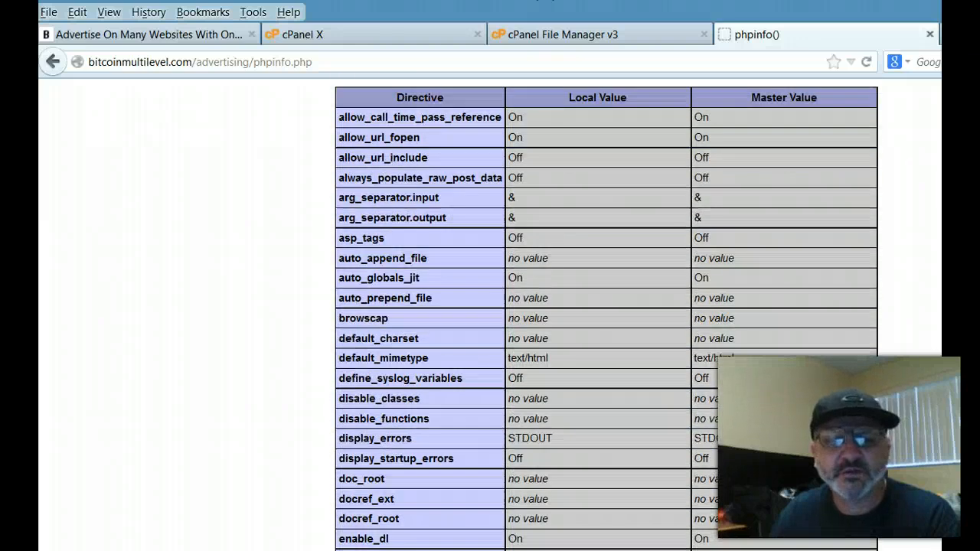
scroll(606, 314, down, 17)
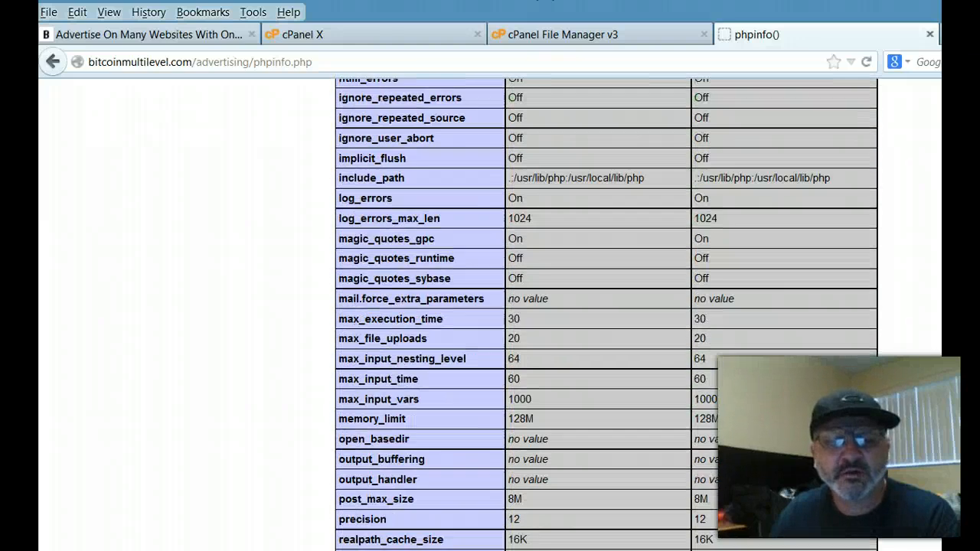
scroll(607, 314, down, 14)
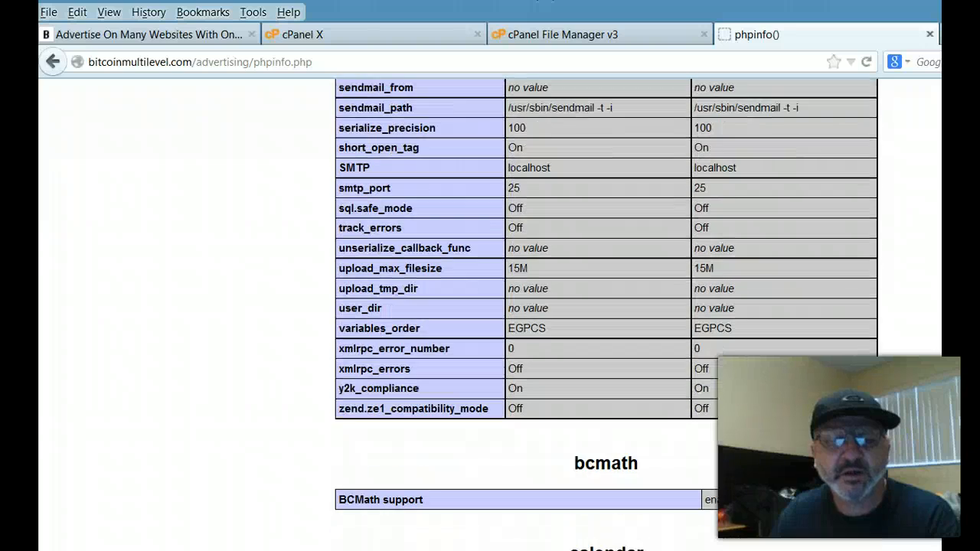
scroll(606, 314, down, 4)
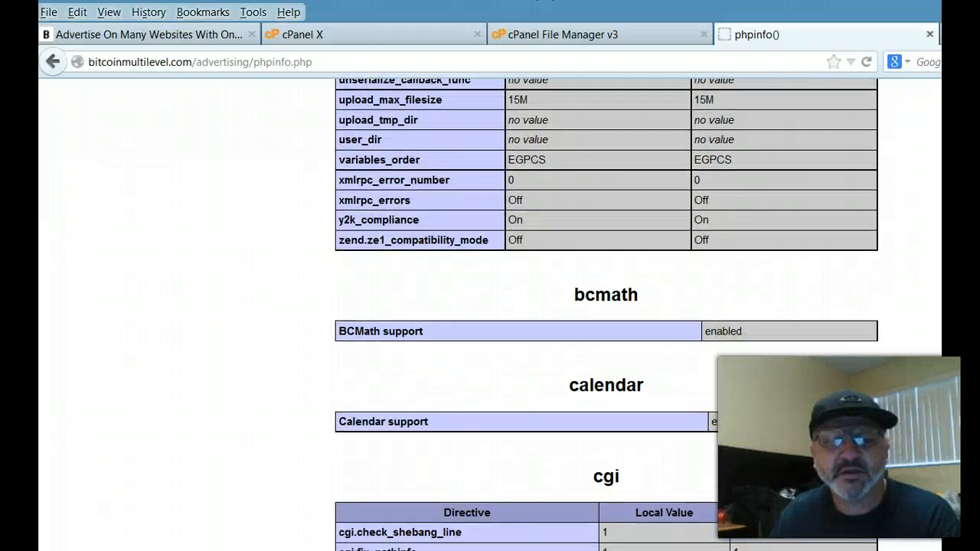
scroll(606, 314, down, 4)
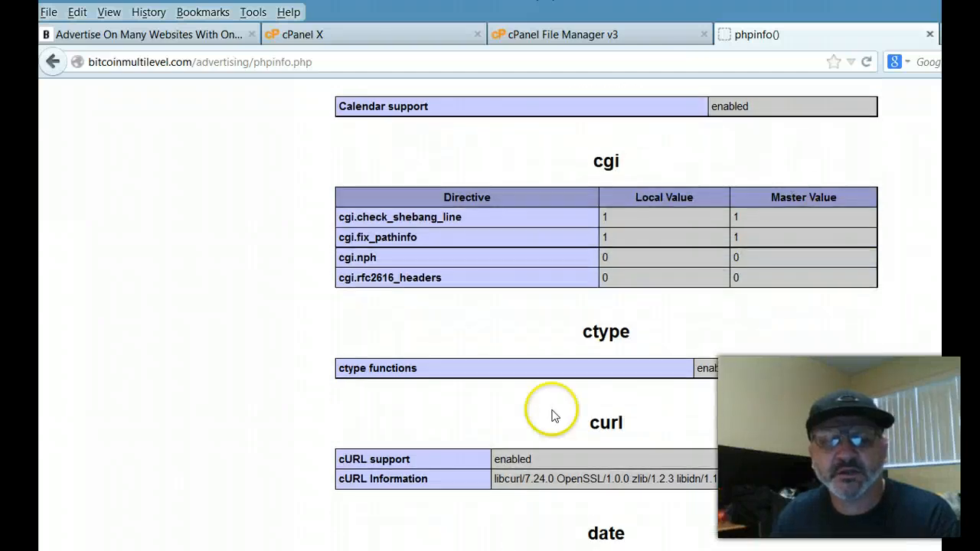
drag(630, 419, 603, 422)
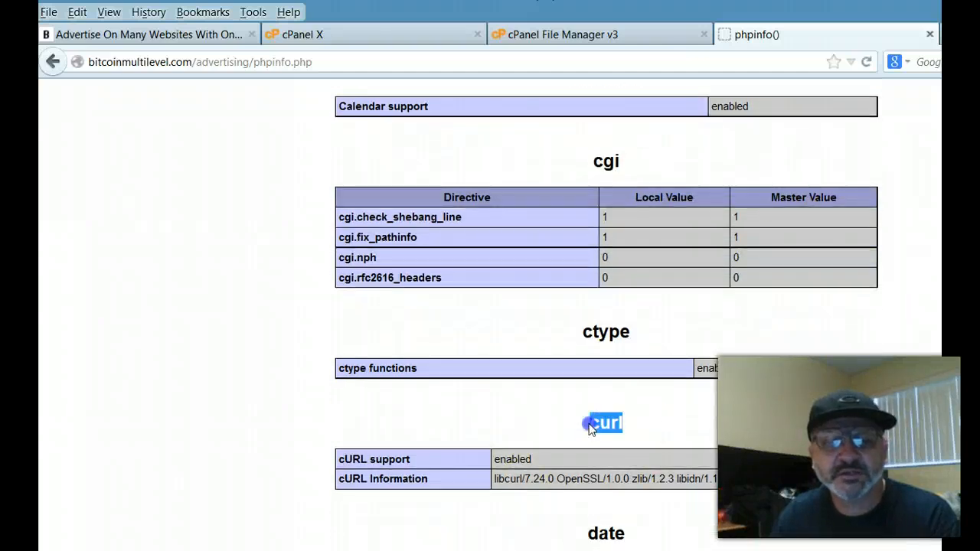
click(530, 457)
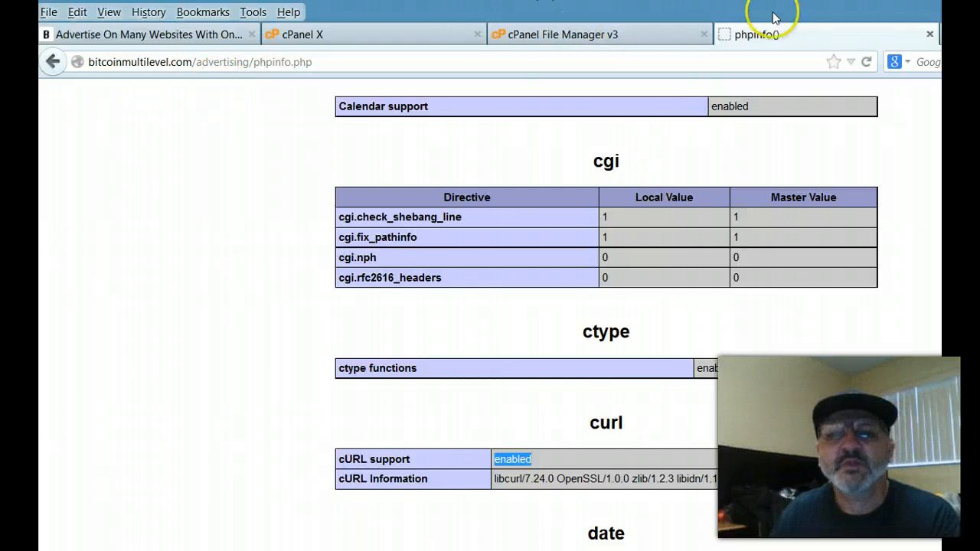
click(930, 34)
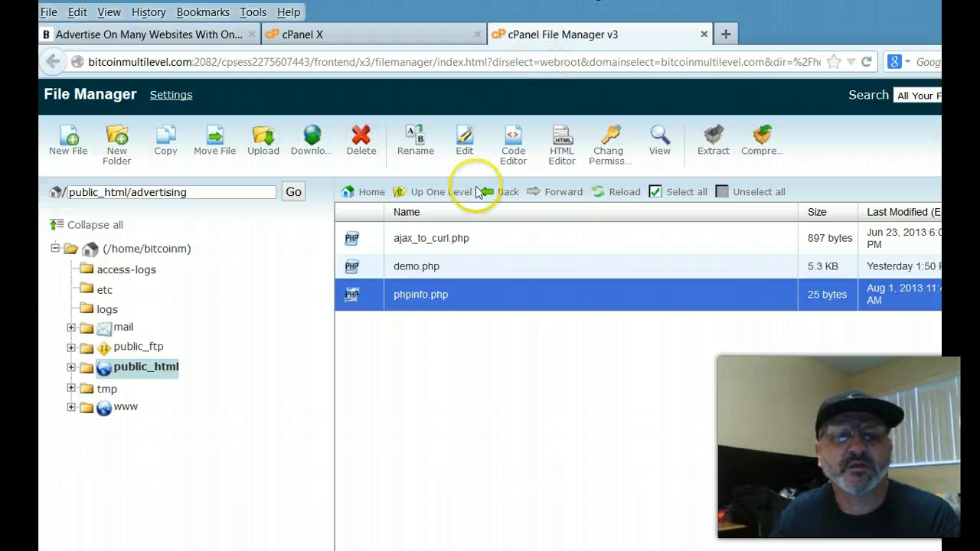
Open demo.php from public_html/advertising for text editing with utf-8 encoding and select the $affiliate_num value.
click(408, 268)
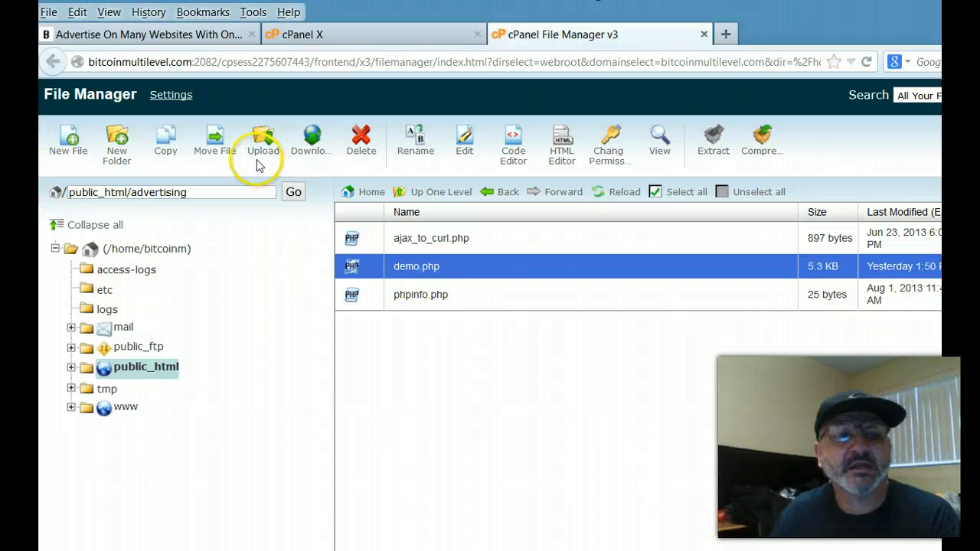
click(465, 151)
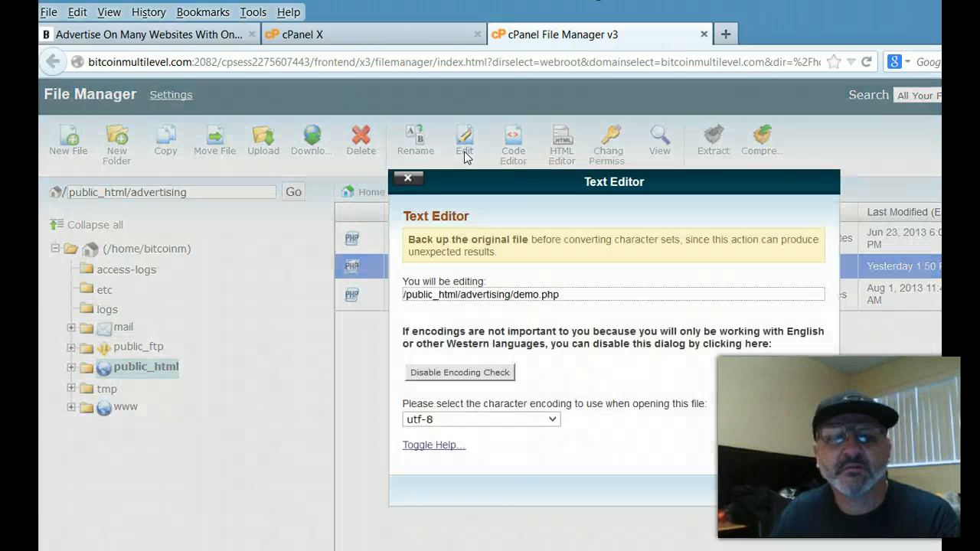
click(769, 490)
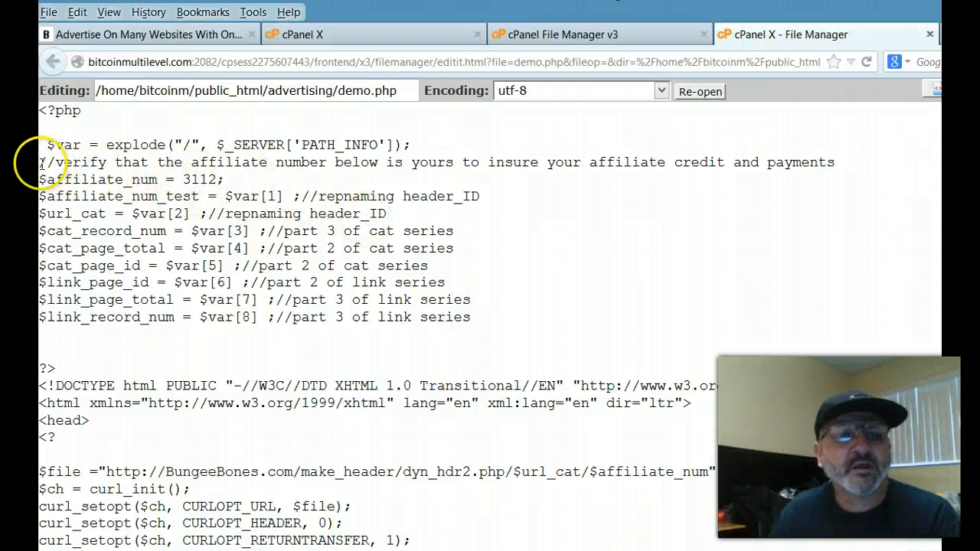
drag(40, 163, 850, 157)
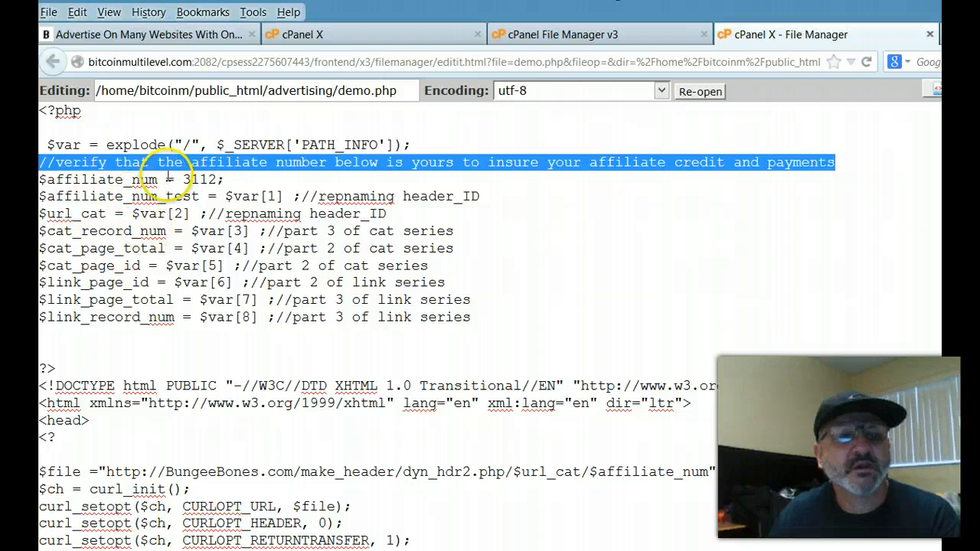
drag(182, 179, 207, 178)
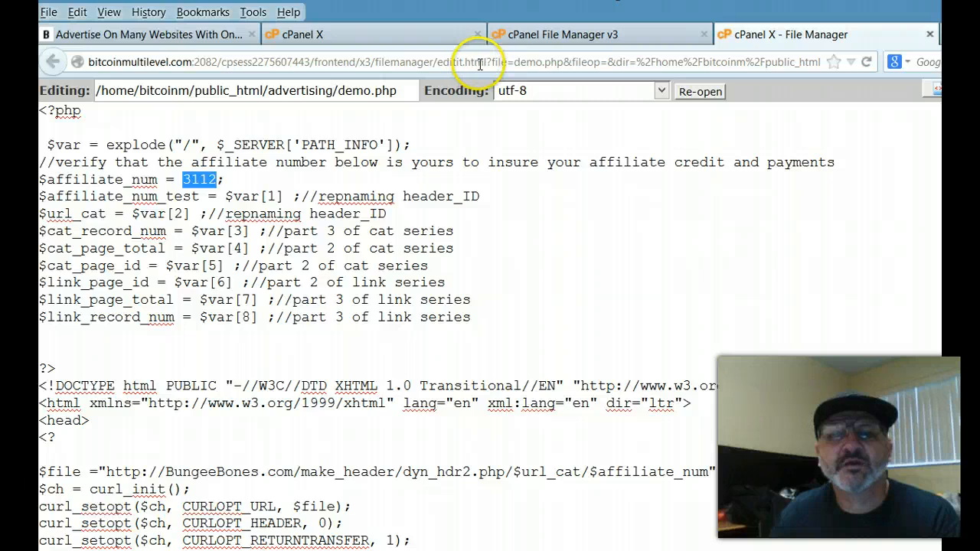
Copy the site's own affiliate number from the Step 2 Demo instructions on the BungeeBones page.
click(161, 37)
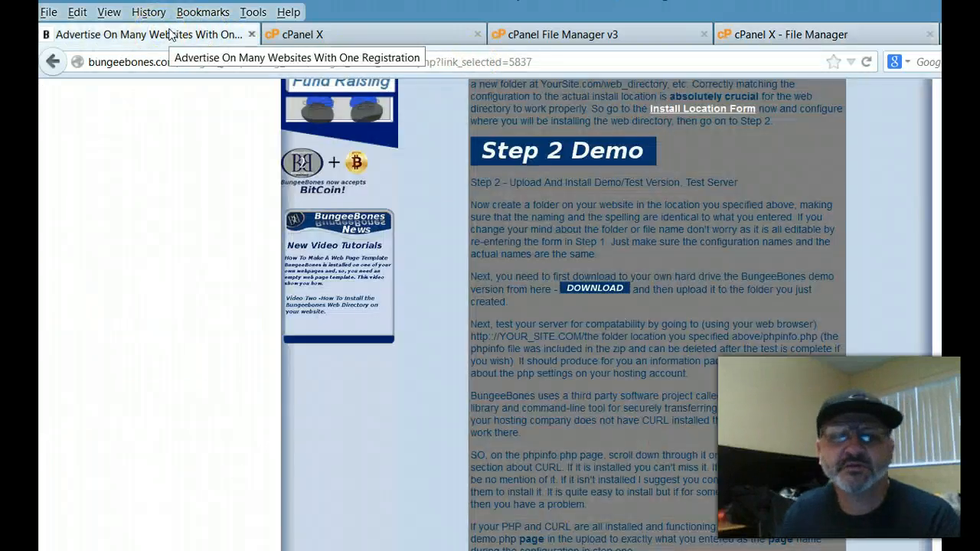
scroll(725, 189, down, 5)
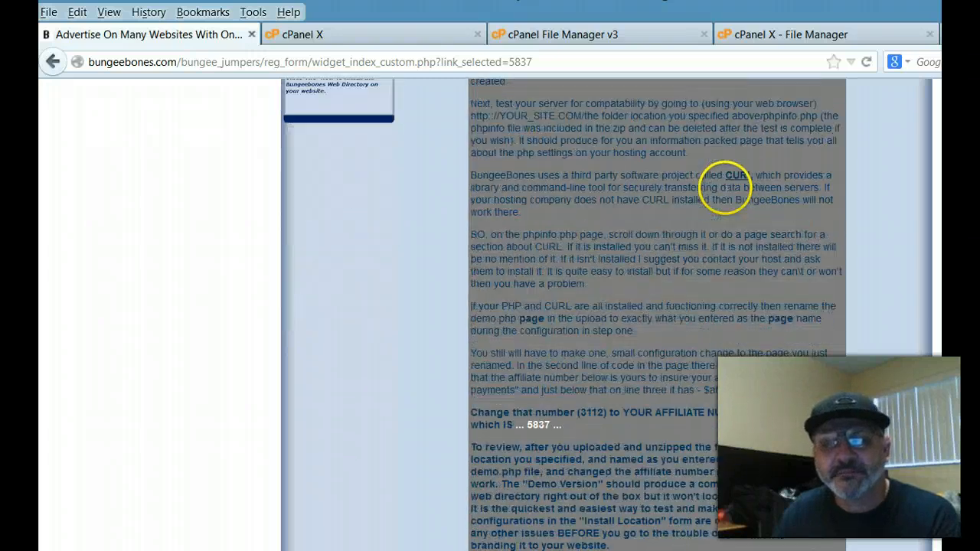
scroll(725, 189, up, 6)
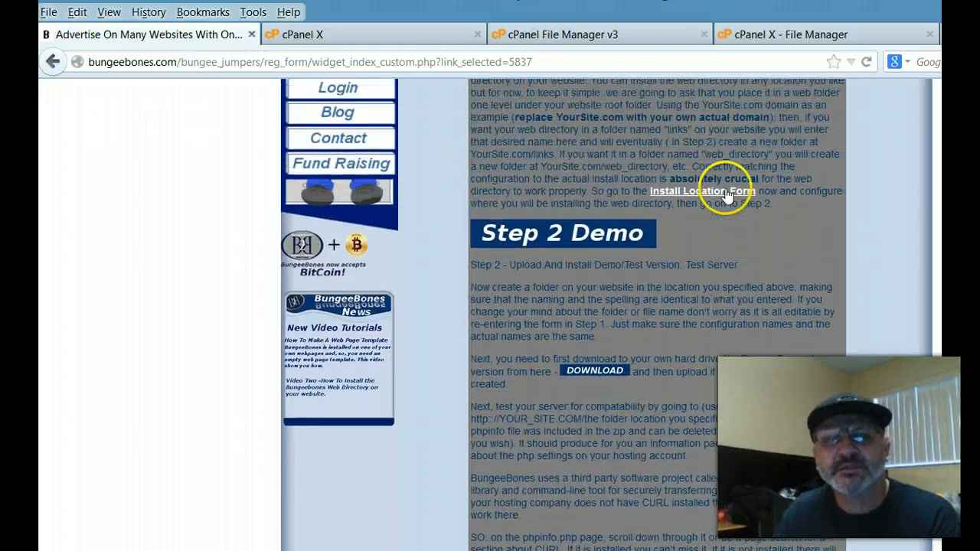
scroll(725, 187, down, 5)
scroll(725, 189, down, 2)
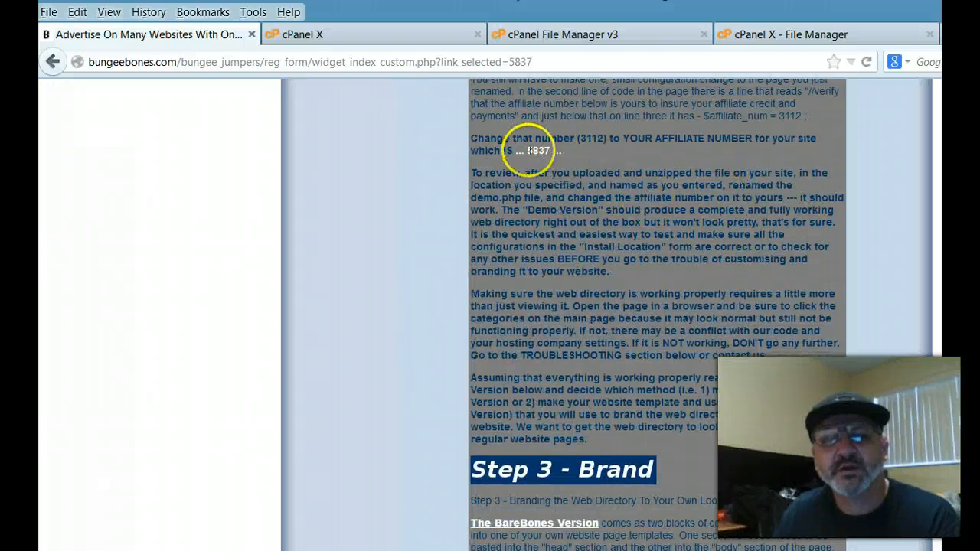
click(524, 152)
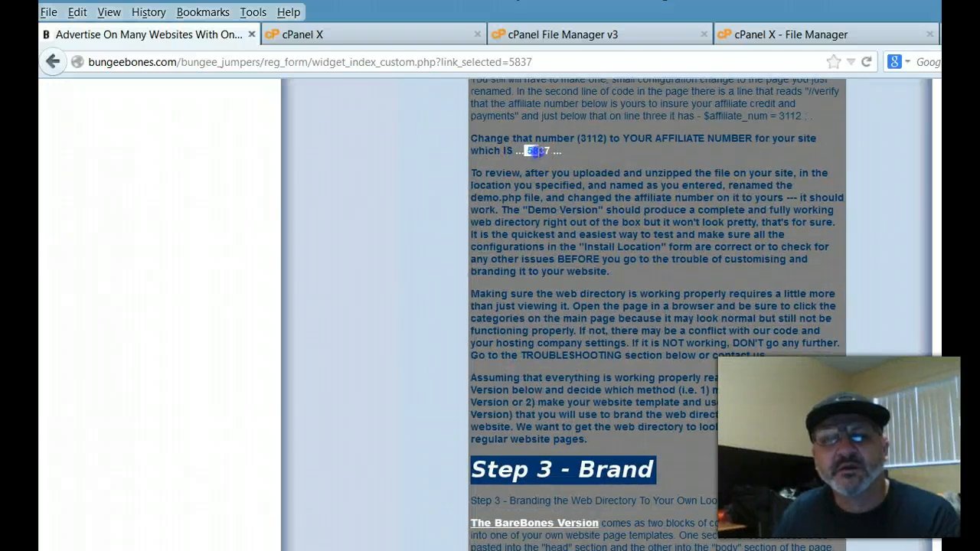
click(547, 128)
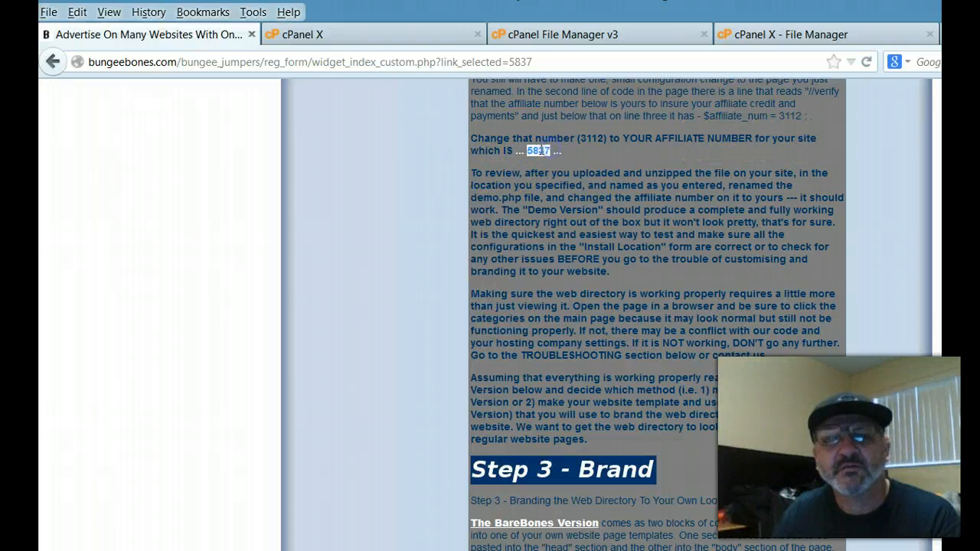
right_click(540, 149)
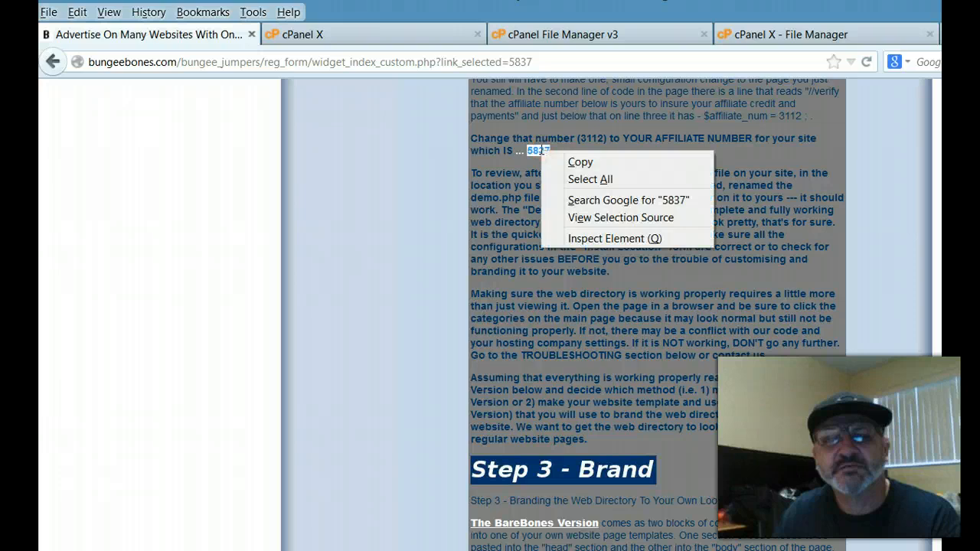
click(580, 162)
Replace the $affiliate_num value in demo.php with the copied affiliate number.
click(798, 37)
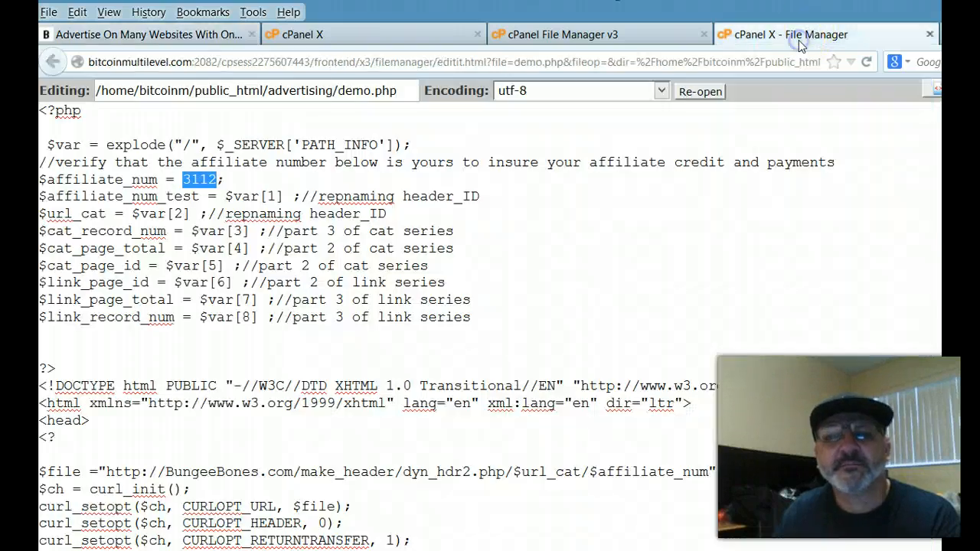
right_click(202, 180)
click(242, 247)
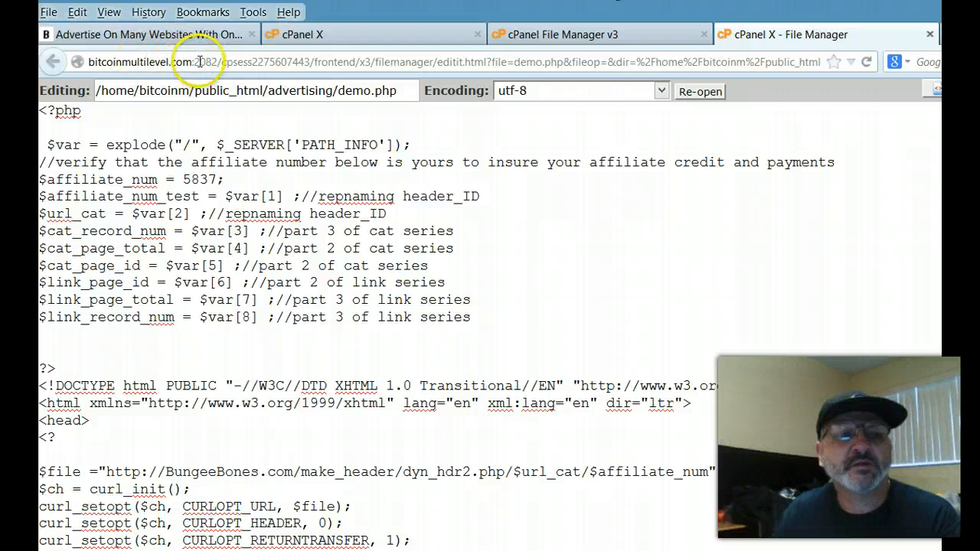
Try to open the suggested address bitcoinmultilevel.com/advertising/index.php in the editor's tab, and return to demo.php.
drag(193, 63, 863, 62)
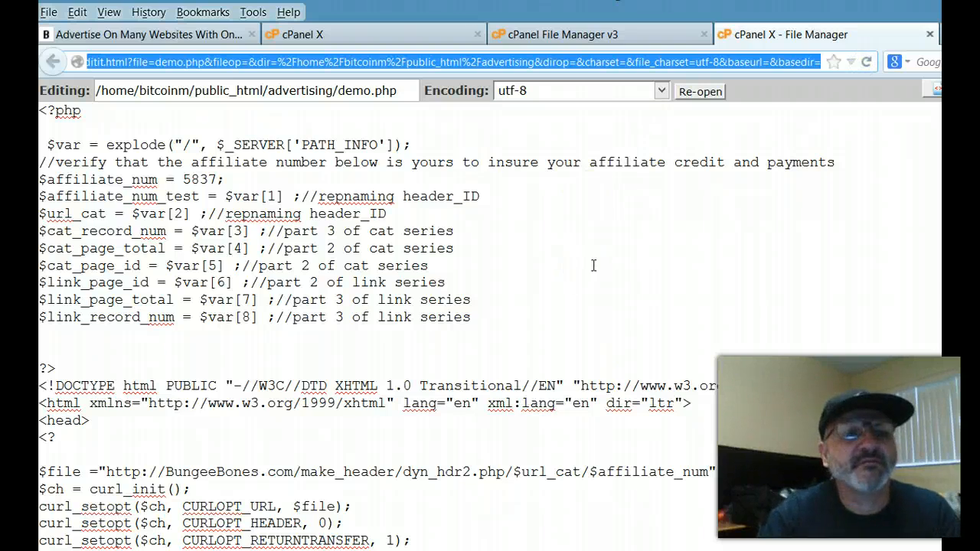
key(BackSpace)
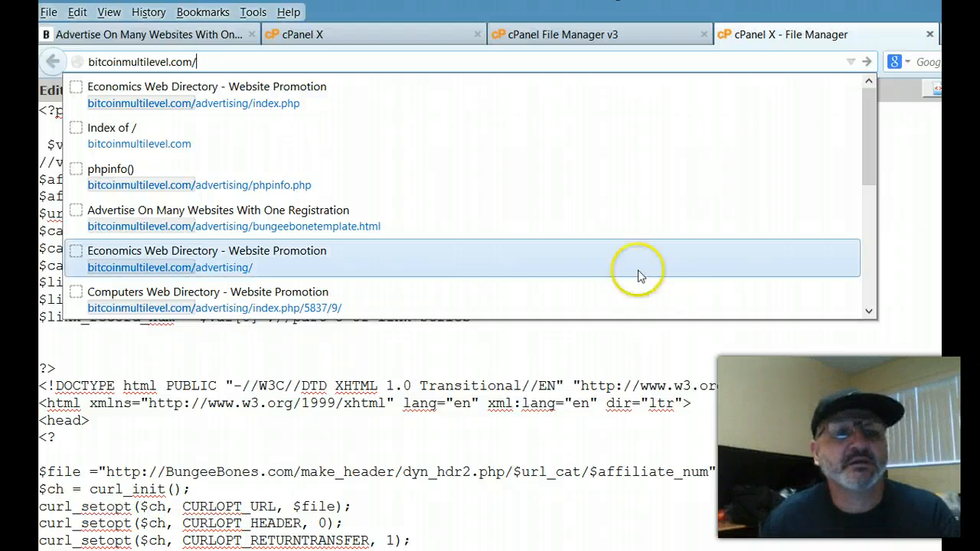
click(191, 102)
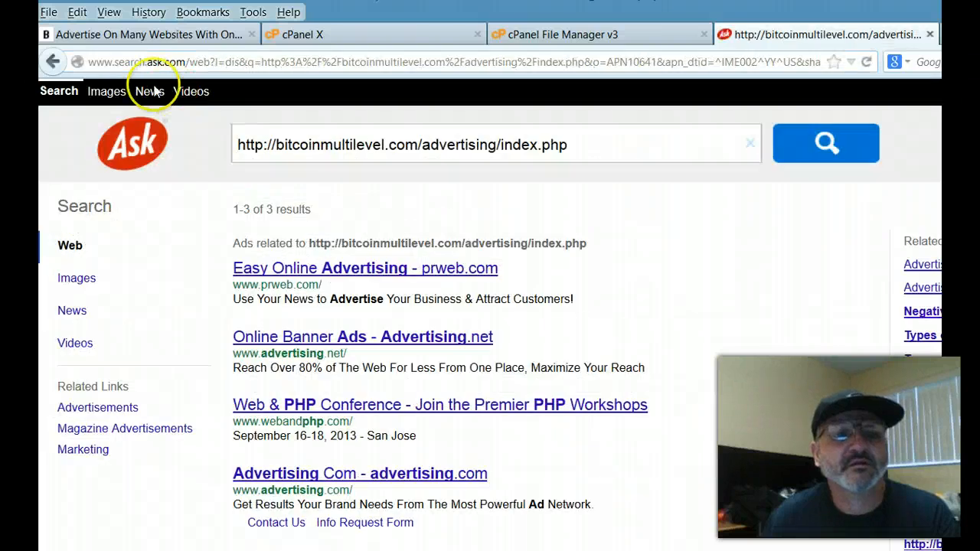
click(50, 61)
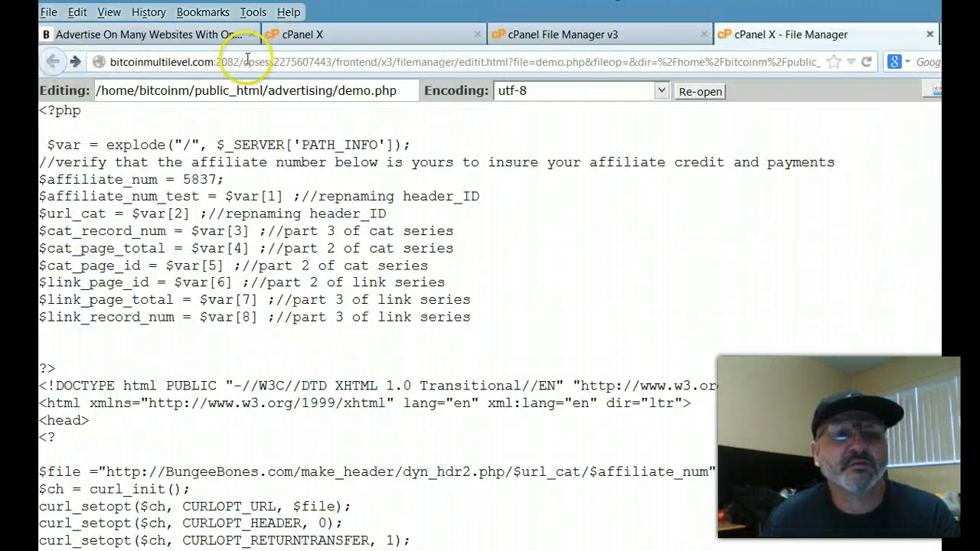
Retry bitcoinmultilevel.com/advertising/index.php by entering the full address after the domain, and go back to the demo.php editor.
drag(215, 61, 827, 57)
key(ctrl+v)
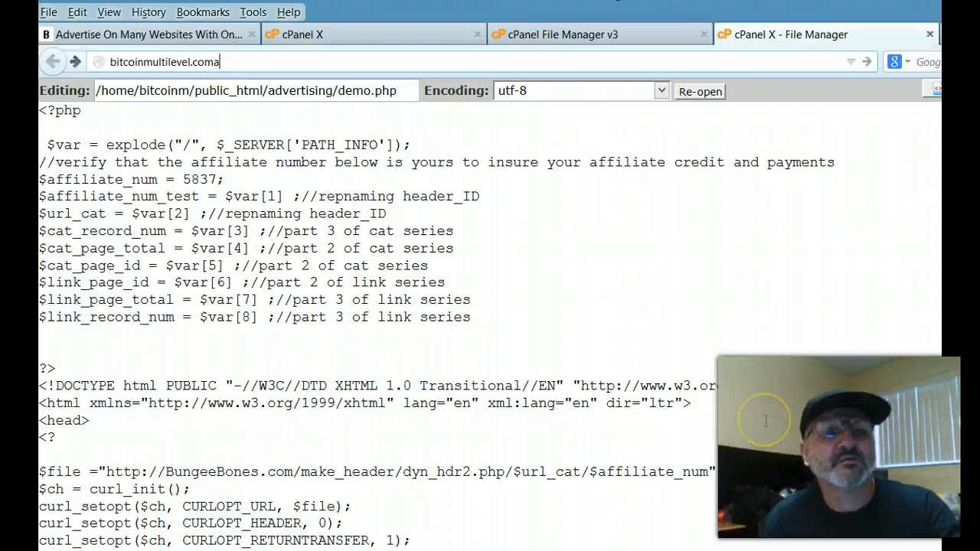
key(BackSpace)
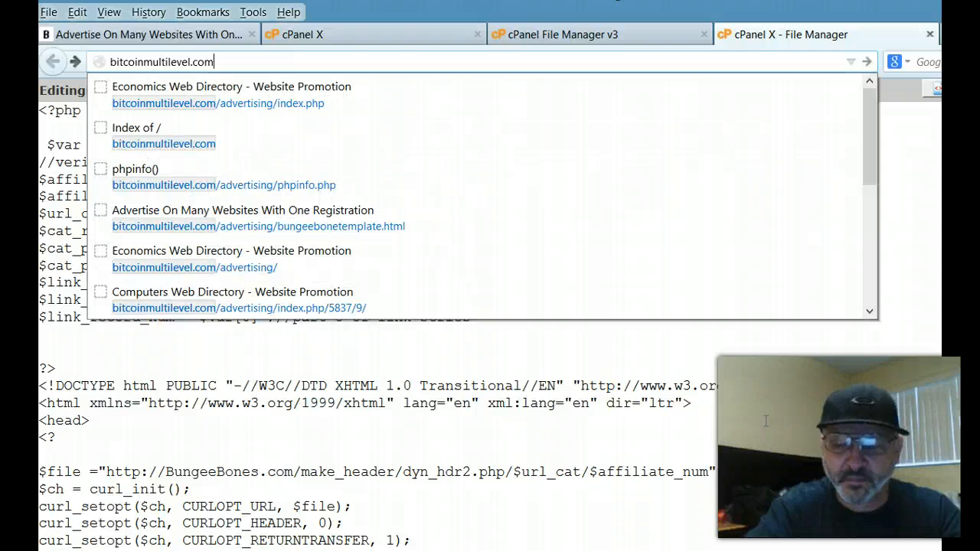
text(/advertisi)
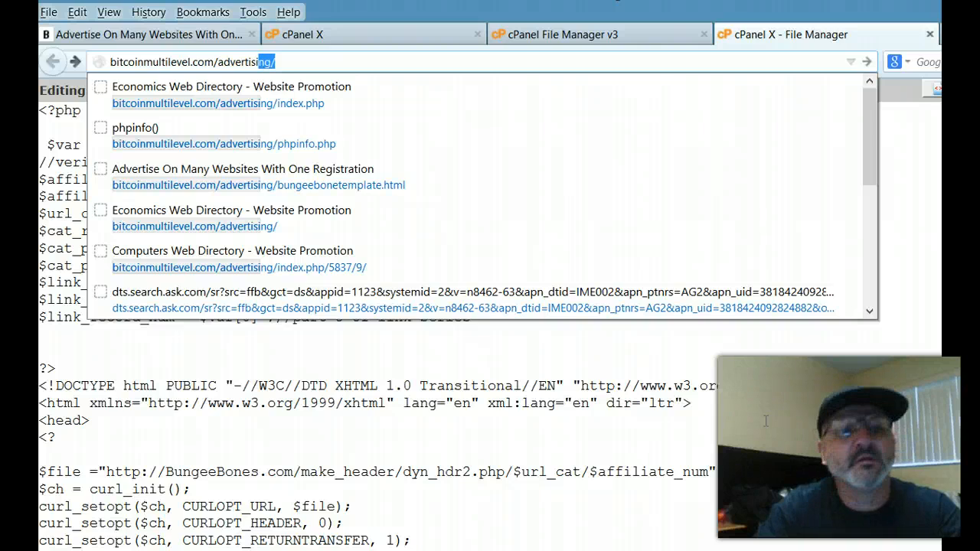
key(Right)
text(inde)
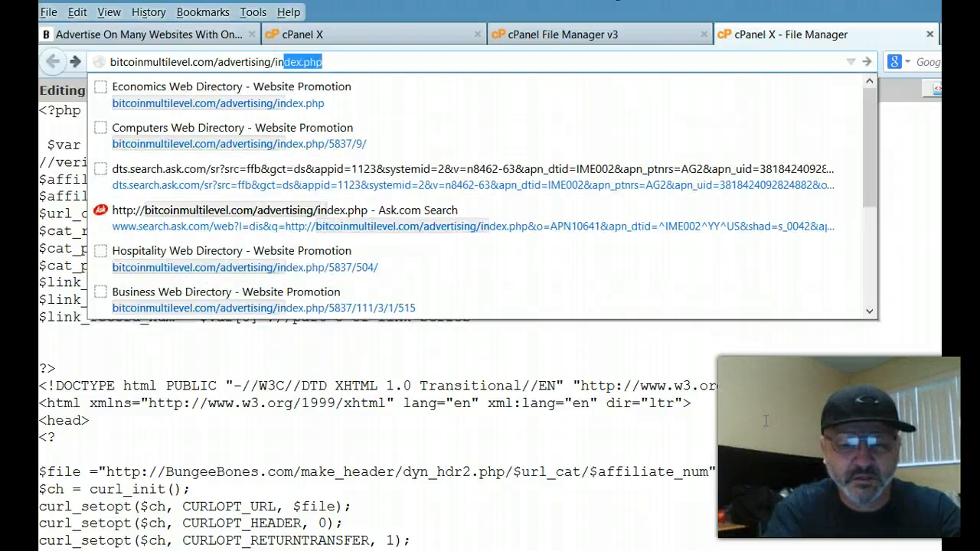
text(x.php)
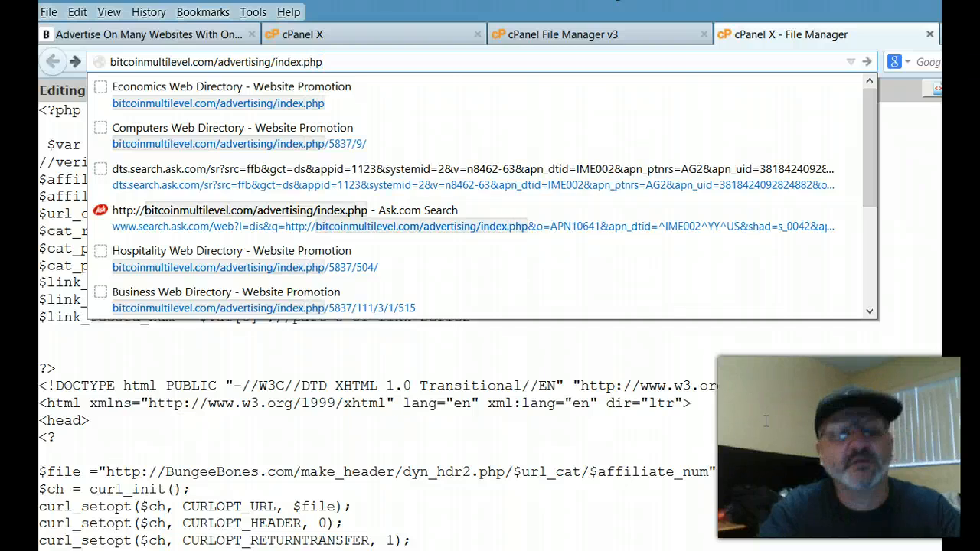
key(Return)
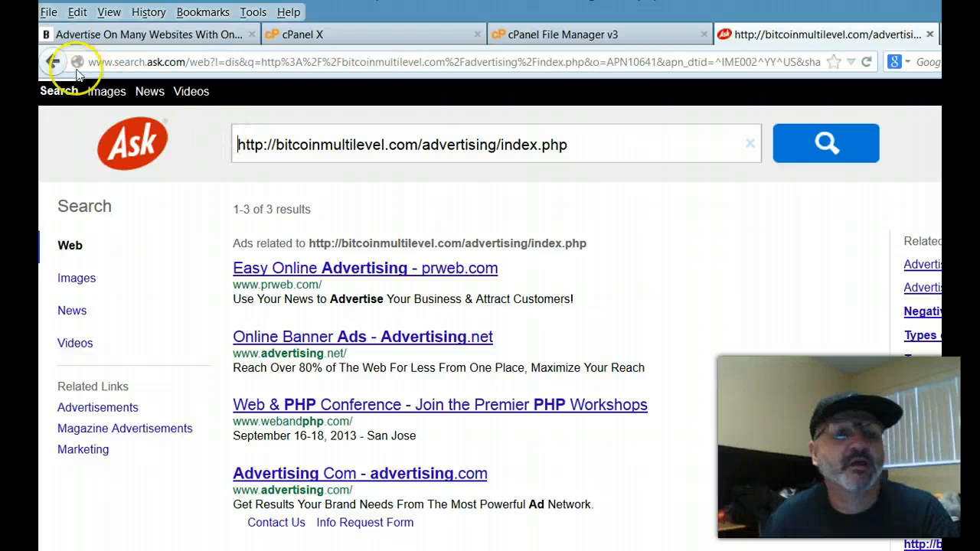
click(51, 61)
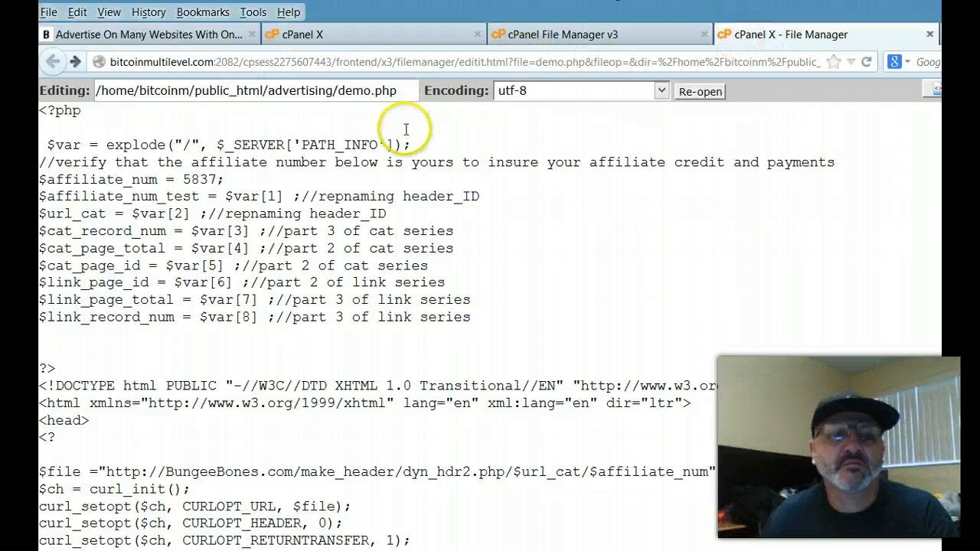
Rename demo.php in the public_html/advertising folder as index.php.
click(339, 90)
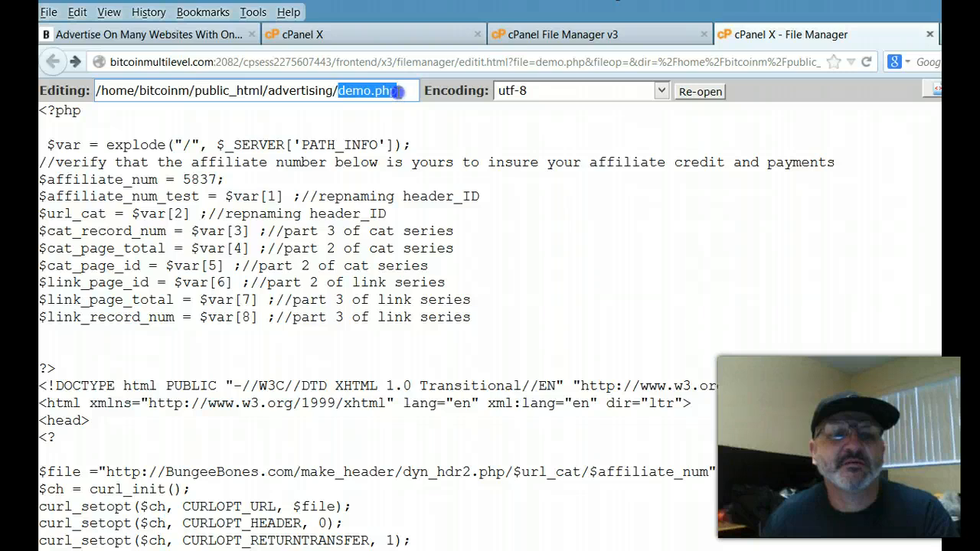
click(398, 92)
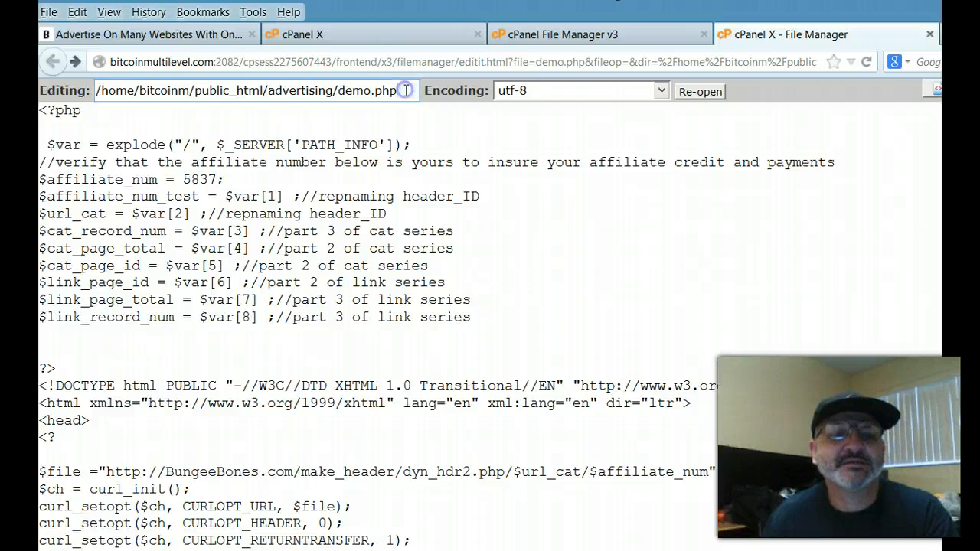
click(563, 35)
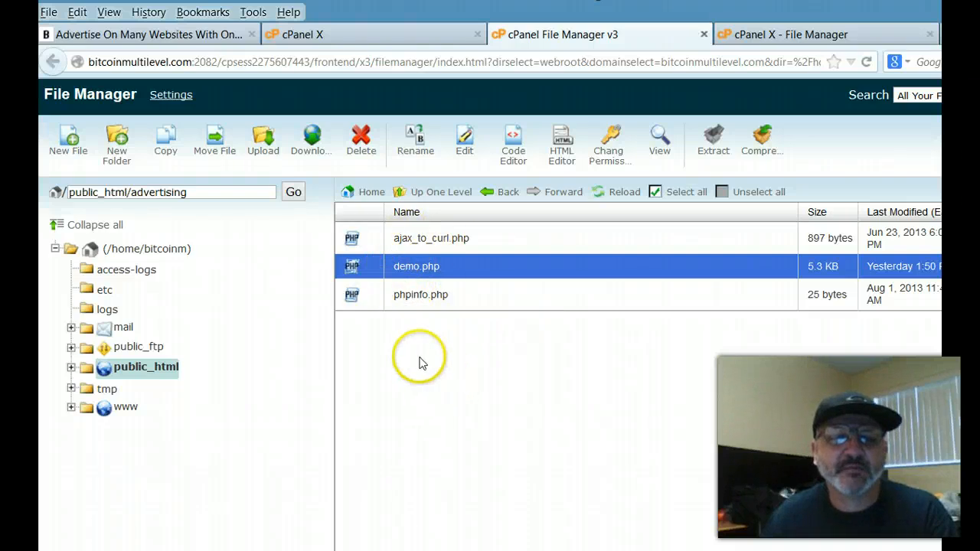
click(406, 273)
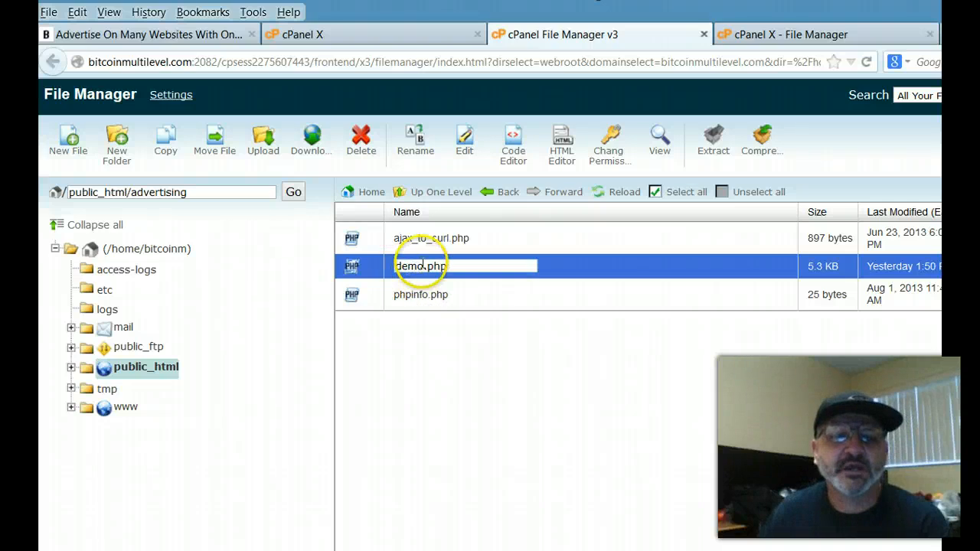
click(423, 266)
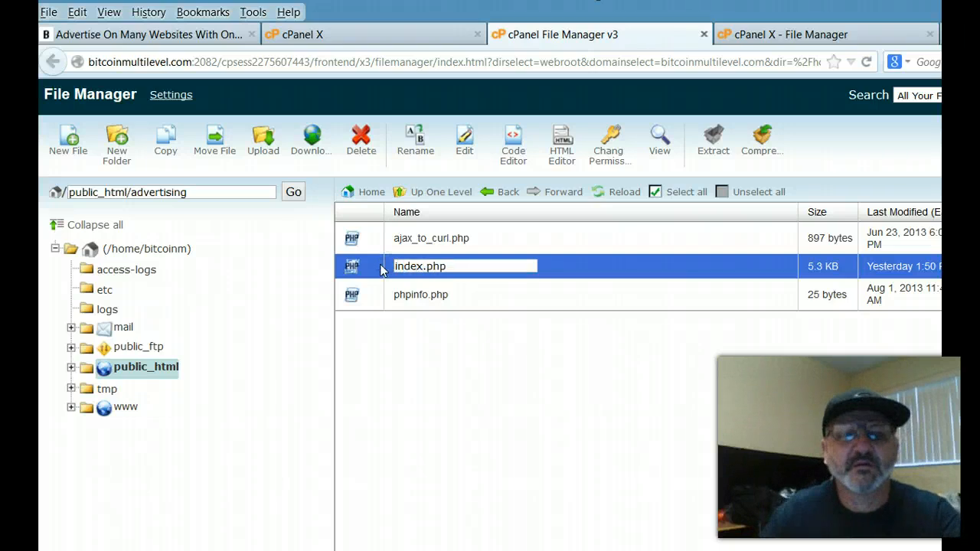
click(481, 264)
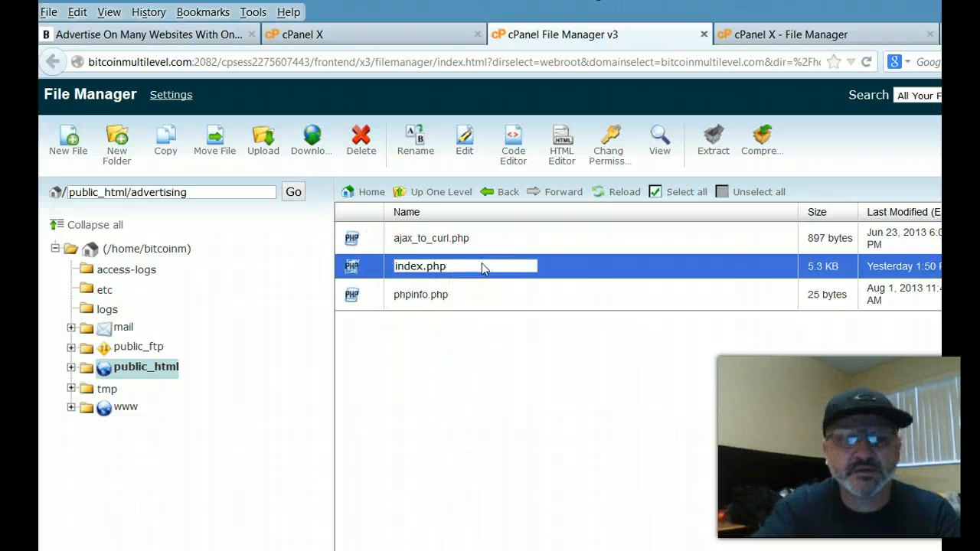
key(Return)
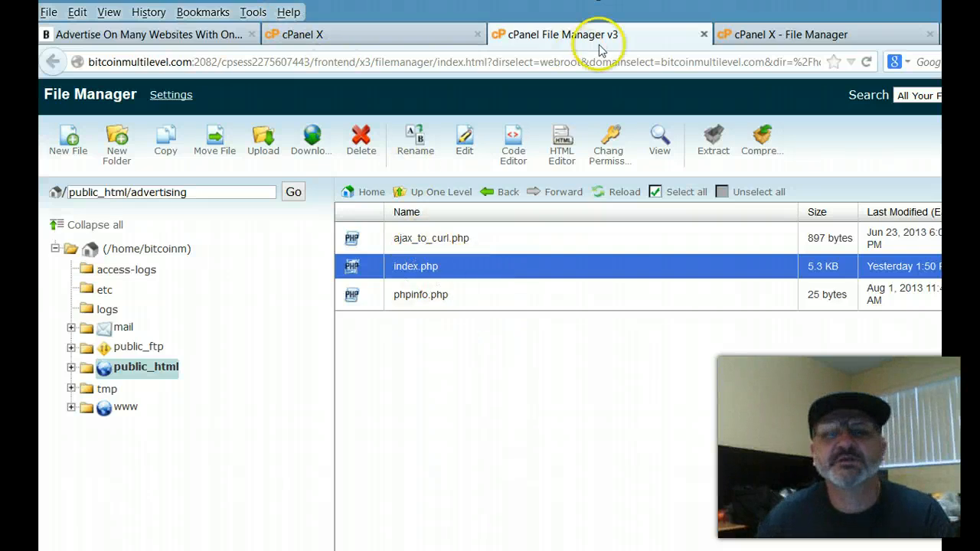
Load bitcoinmultilevel.com/advertising/index.php in the tab that holds the demo.php editor.
click(758, 30)
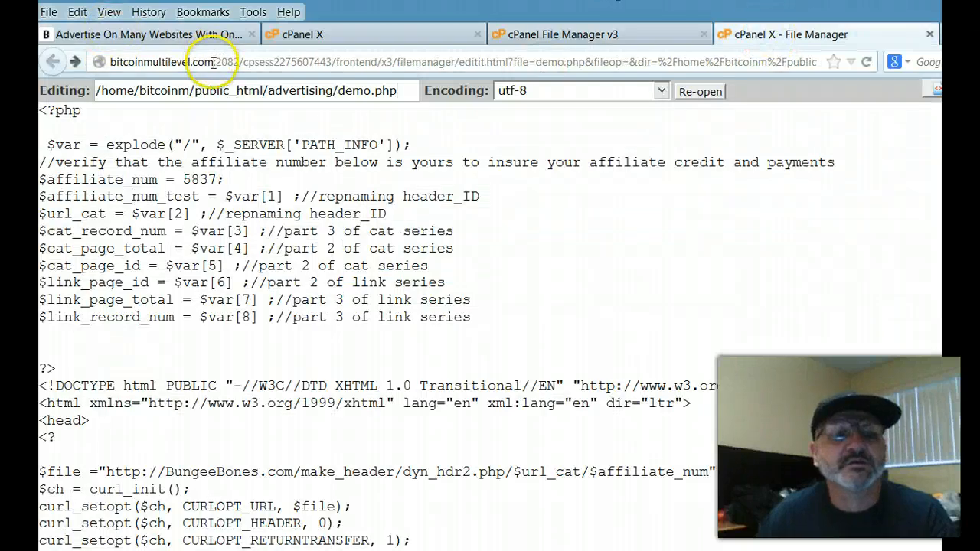
drag(213, 61, 868, 58)
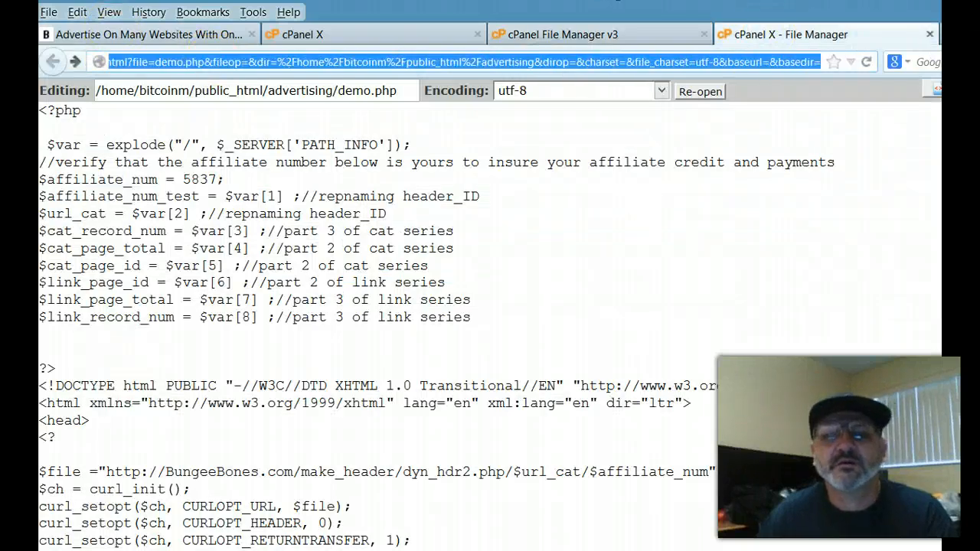
text(/)
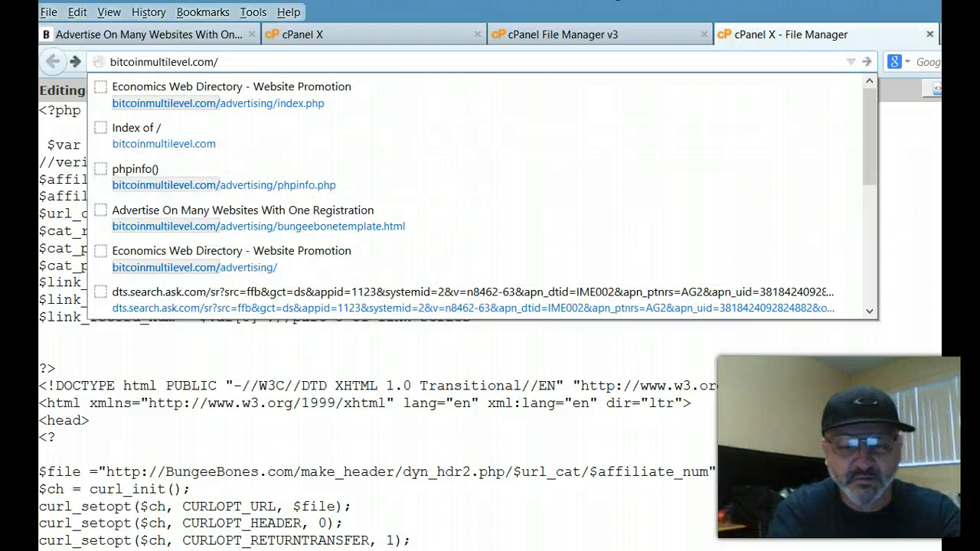
text(a)
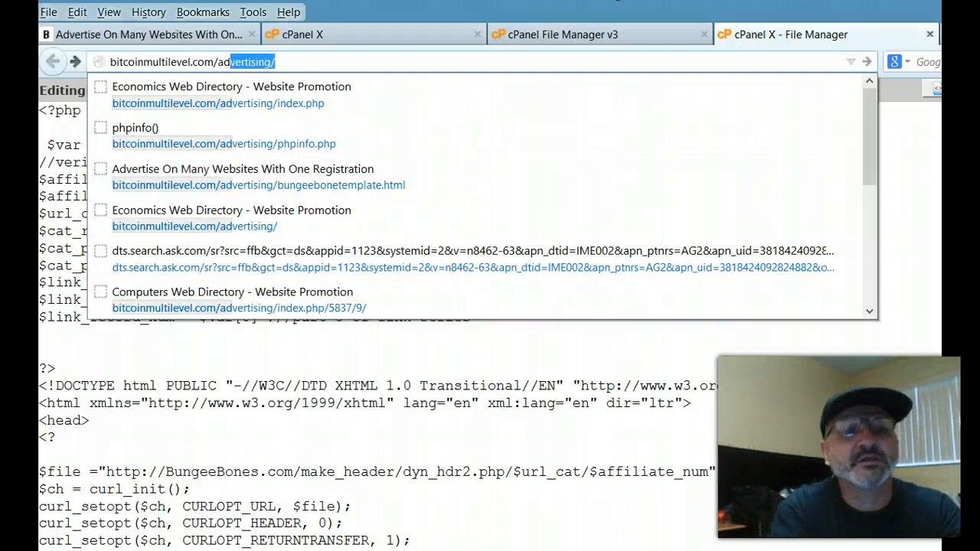
text(d)
key(Right)
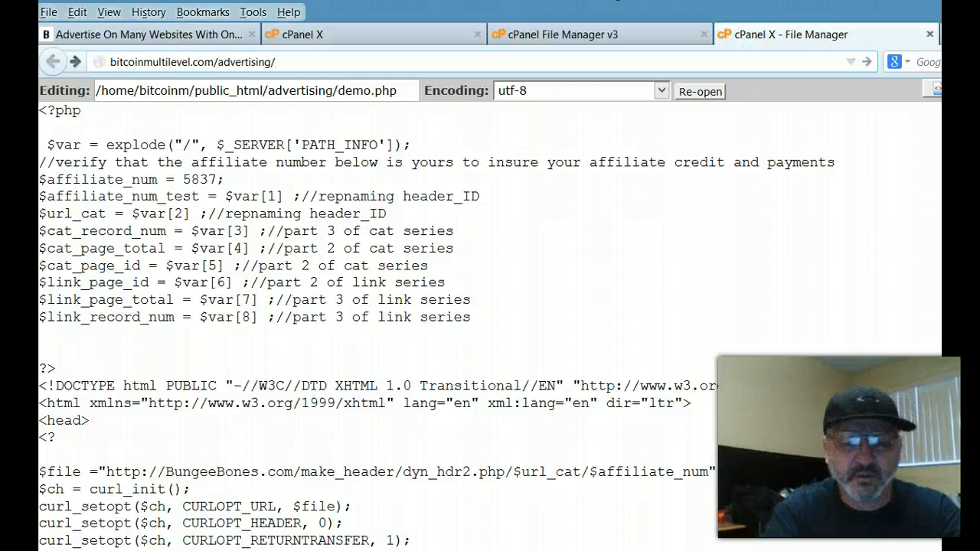
text(i)
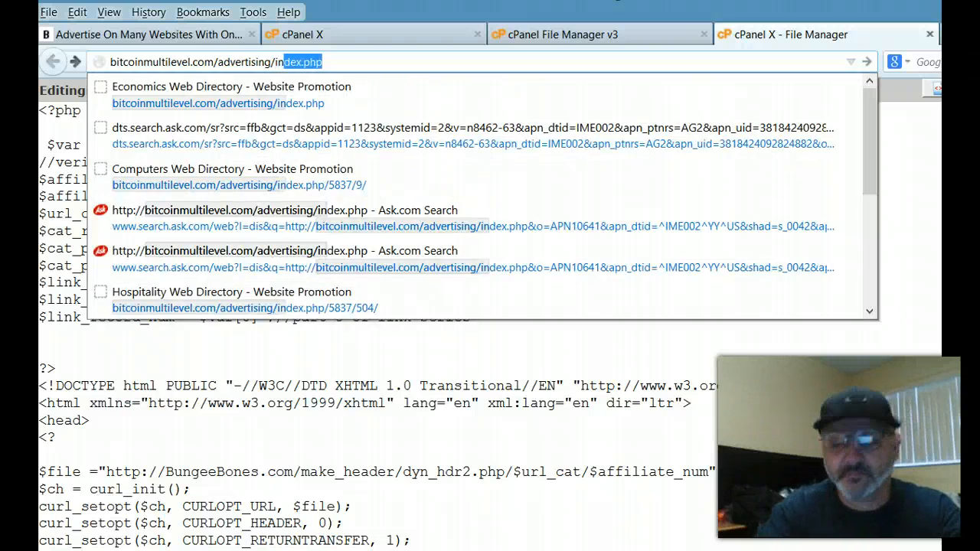
text(n)
key(Right)
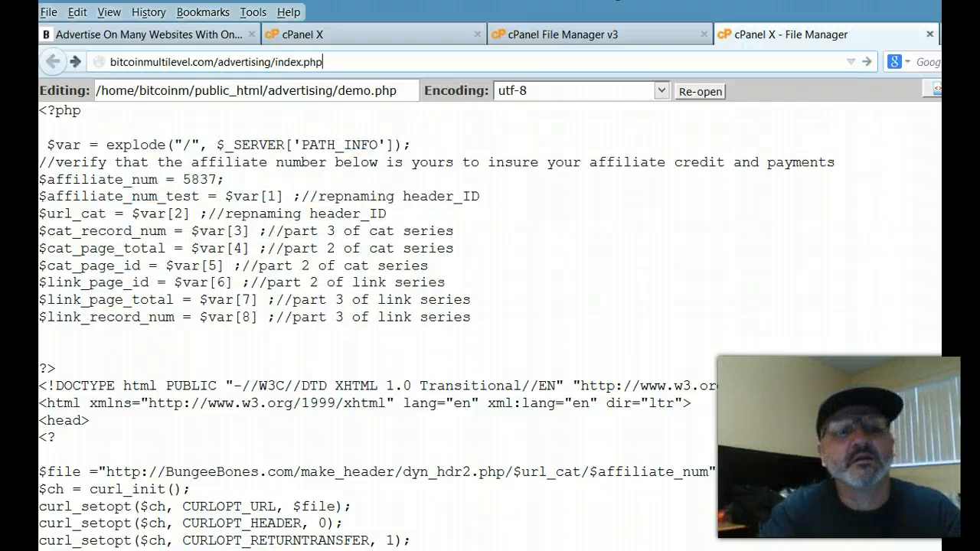
key(Return)
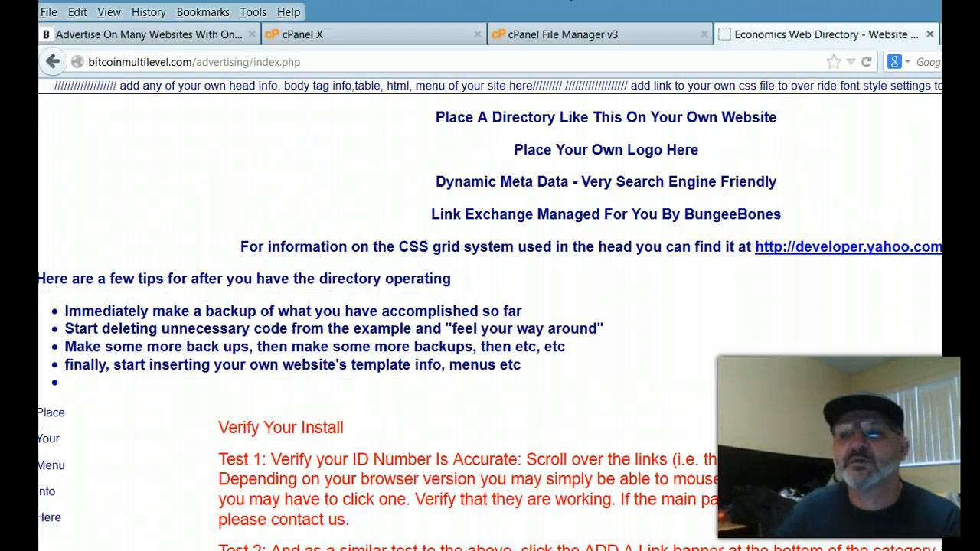
Look through the directory page's install tests and main category list, and open the Business category.
scroll(490, 307, down, 10)
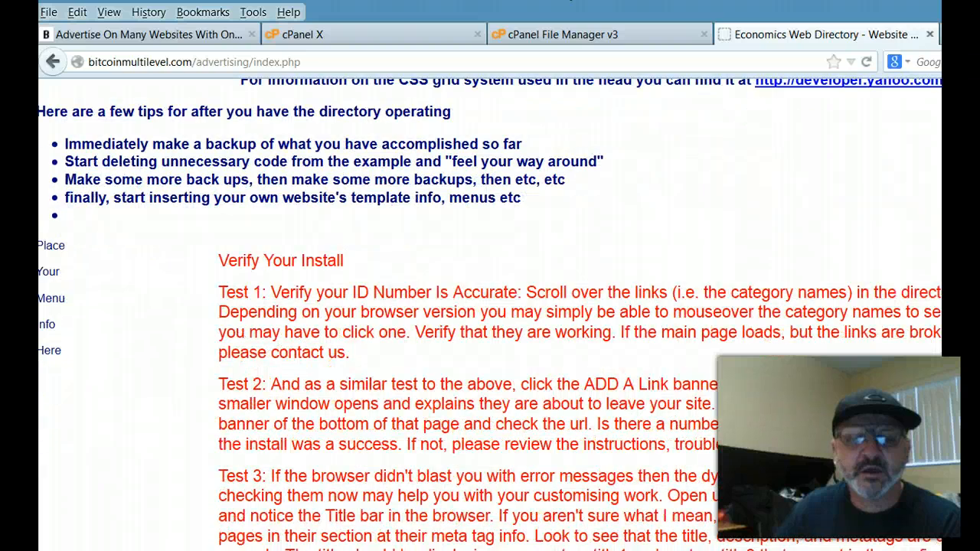
scroll(490, 306, down, 10)
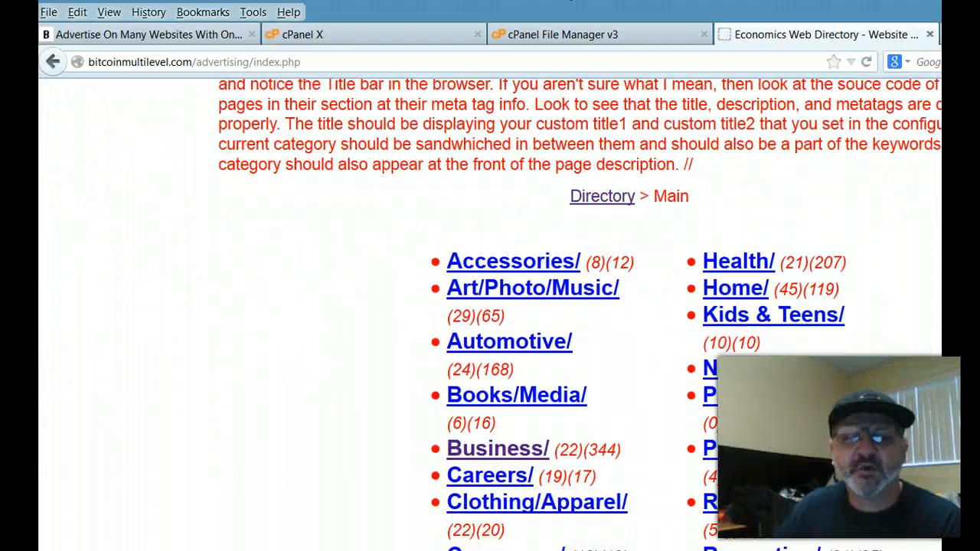
scroll(489, 306, down, 5)
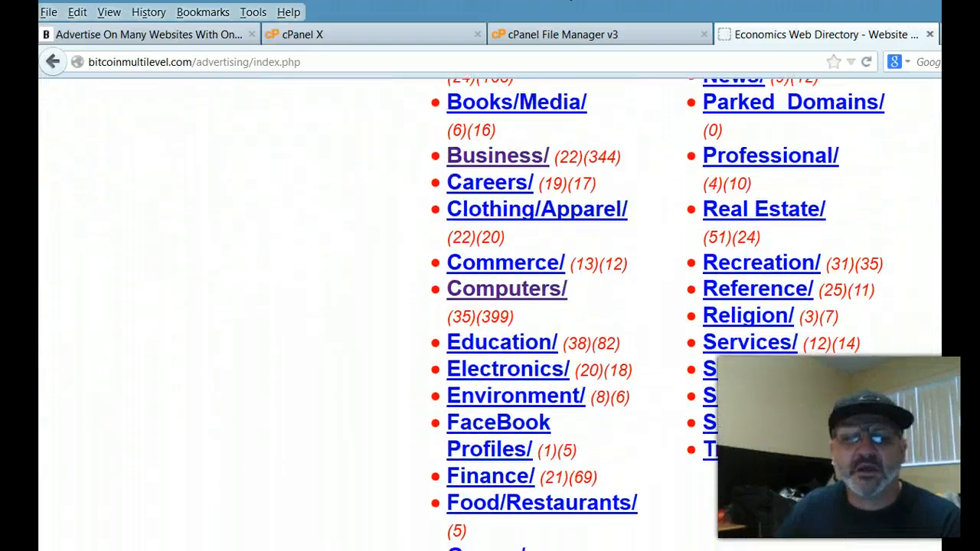
scroll(490, 306, up, 9)
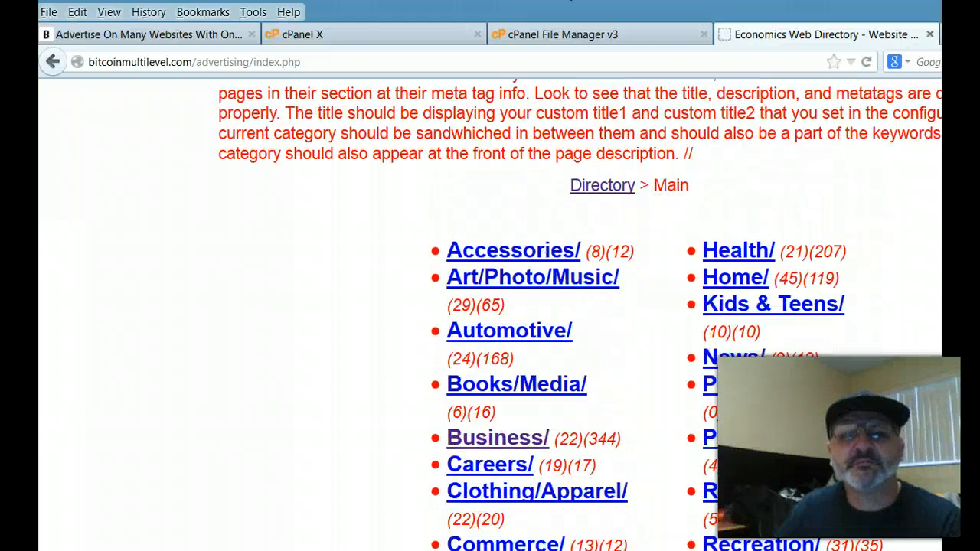
scroll(604, 201, down, 1)
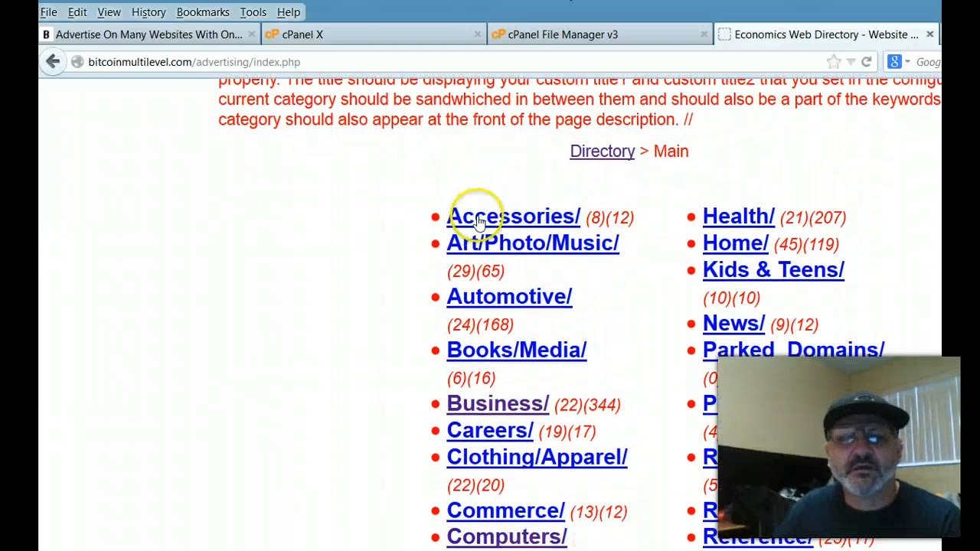
click(493, 408)
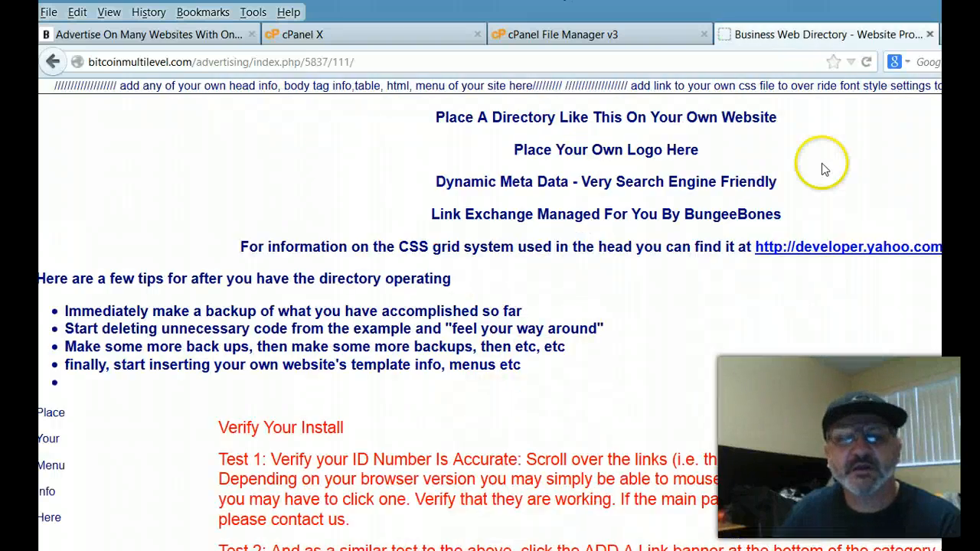
Examine the Business category's subcategories and its link listings.
scroll(490, 306, down, 6)
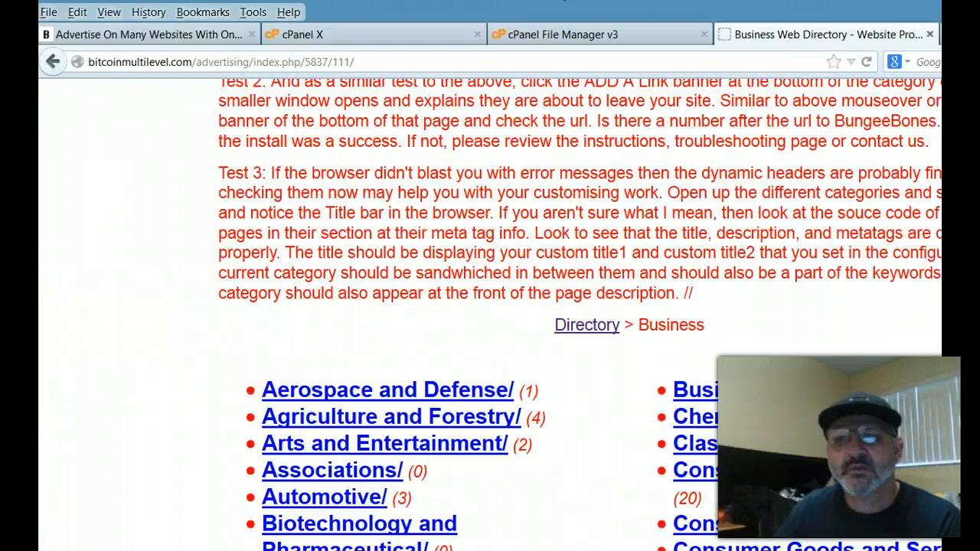
scroll(490, 306, down, 3)
scroll(453, 192, up, 2)
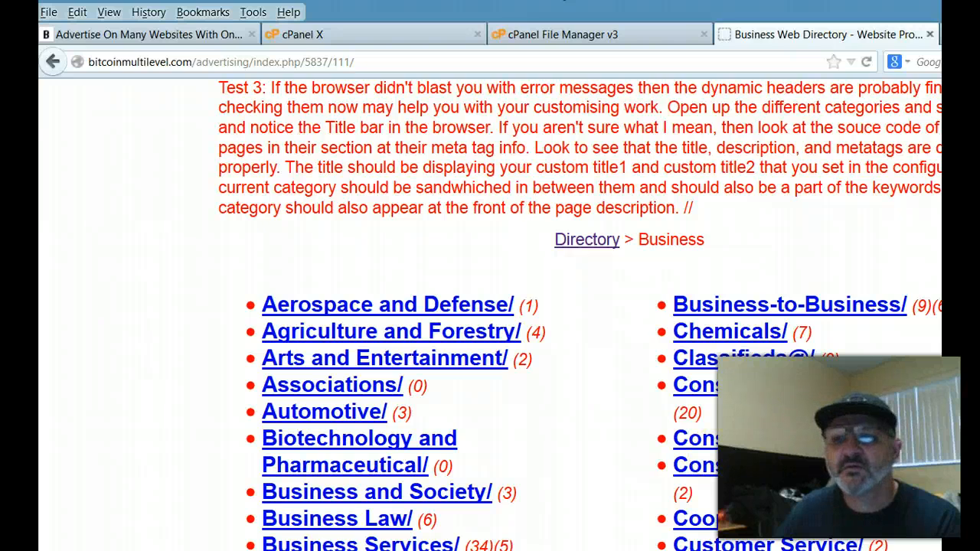
scroll(490, 306, down, 5)
scroll(490, 306, down, 6)
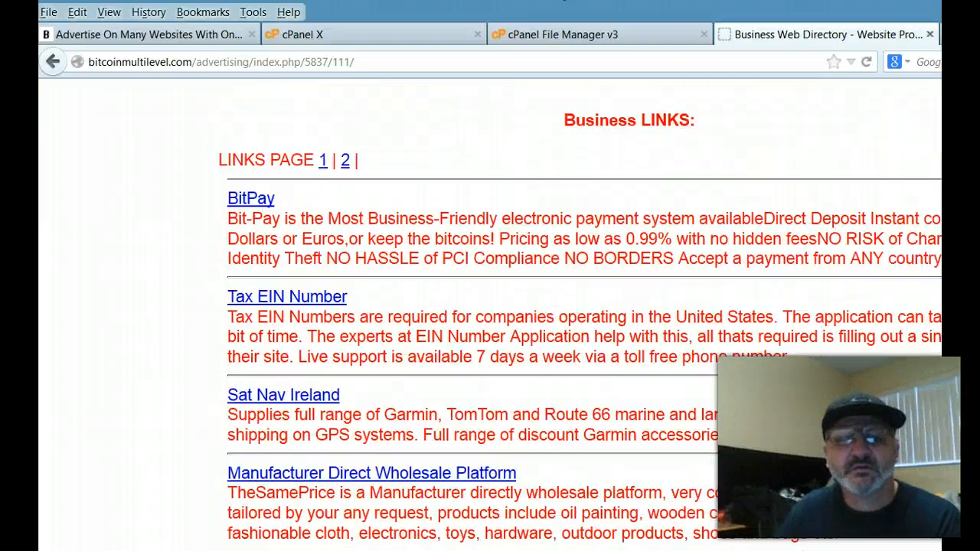
scroll(858, 83, down, 10)
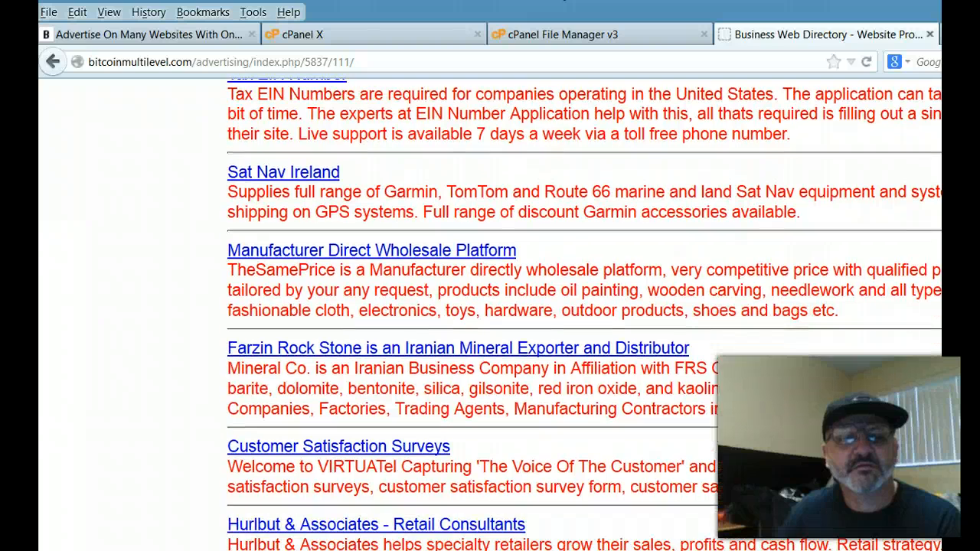
scroll(858, 83, up, 3)
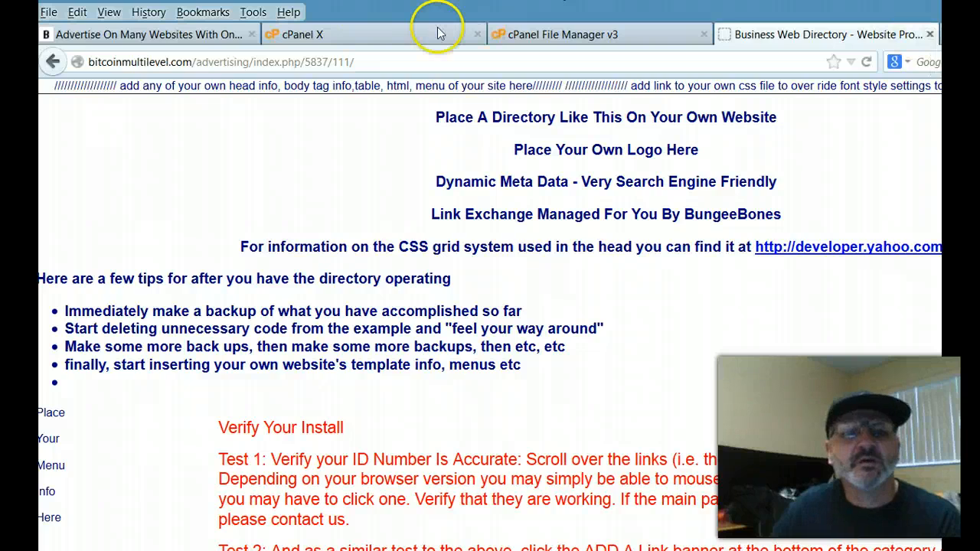
Rename index.php in the advertising folder as indexbak.php to keep it as a backup.
click(505, 32)
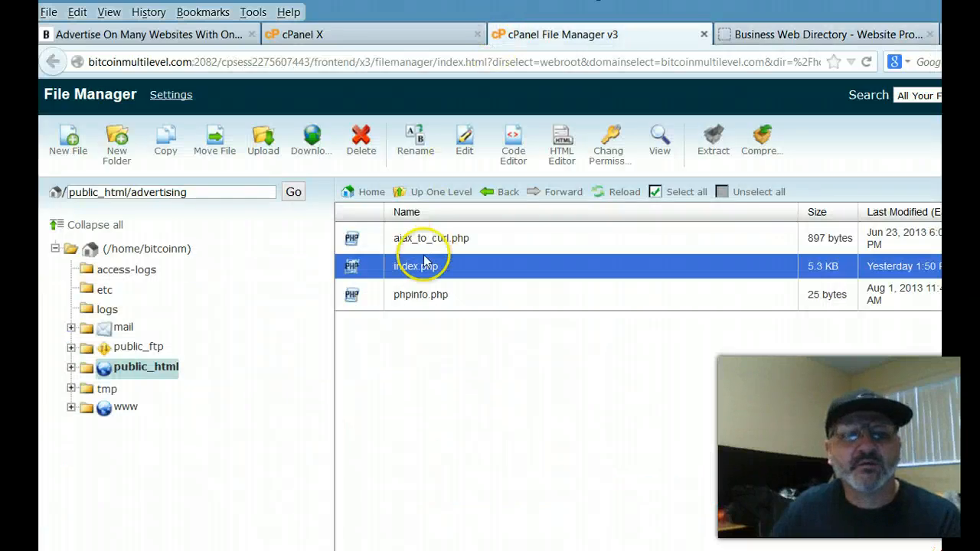
right_click(404, 270)
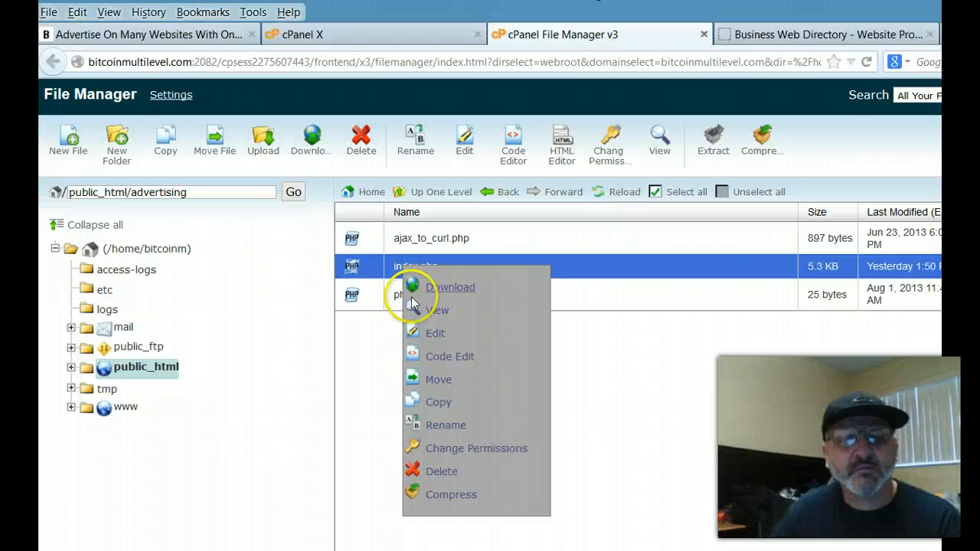
click(449, 427)
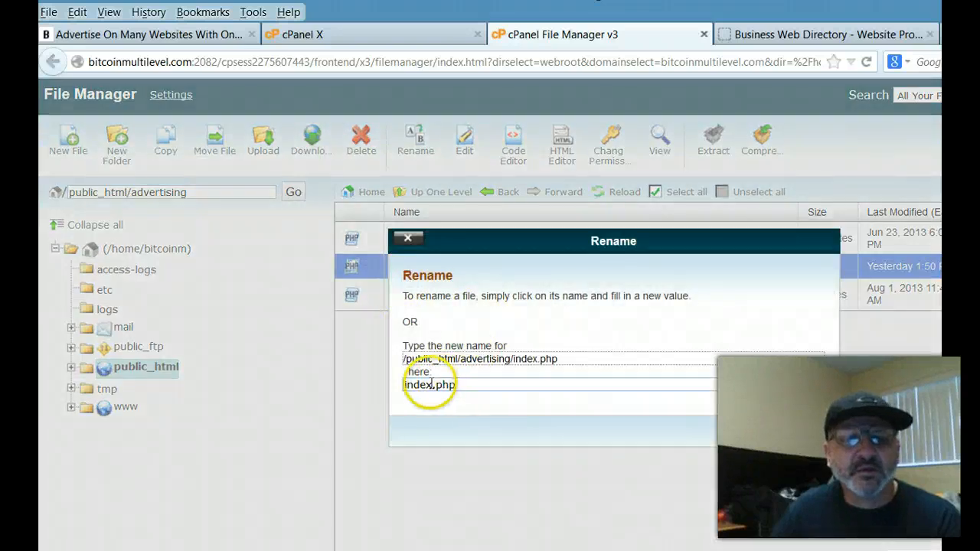
click(429, 384)
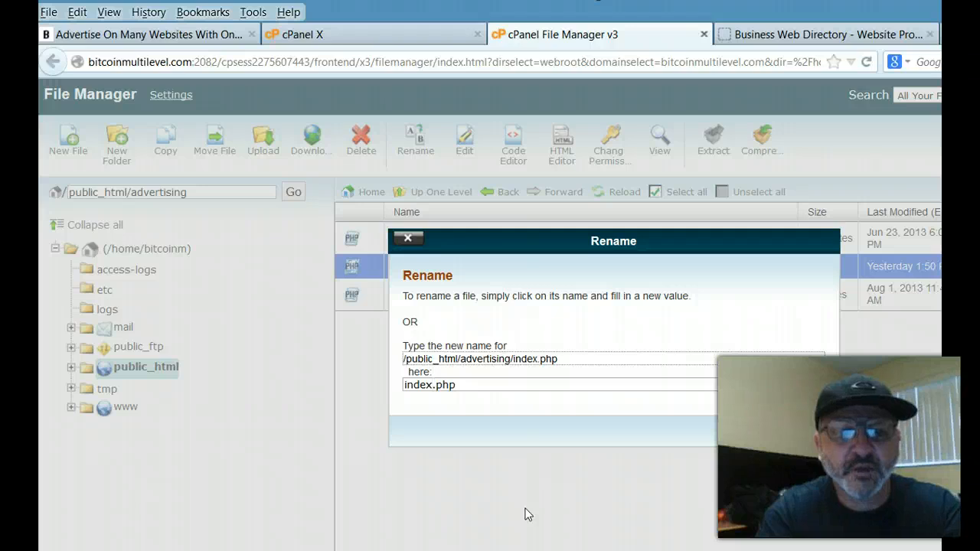
text(b)
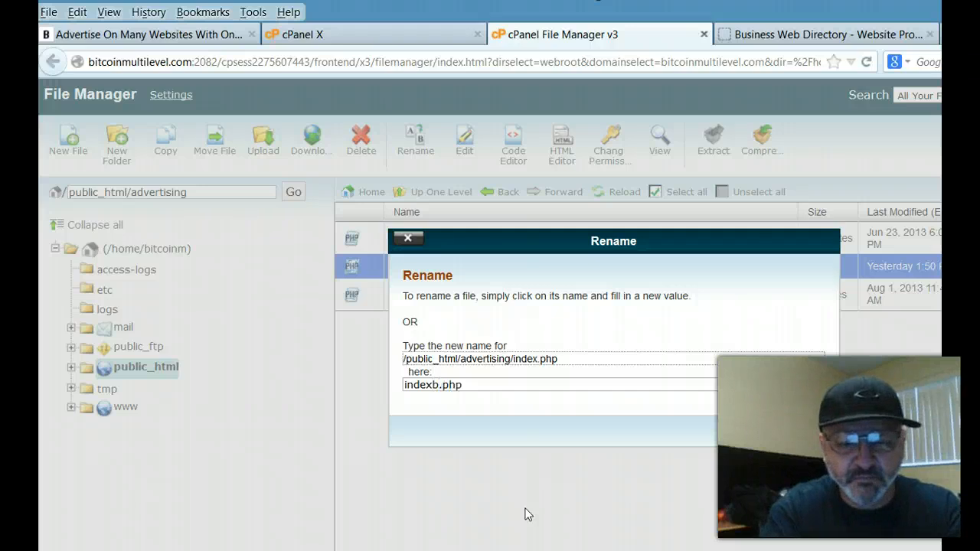
text(ak)
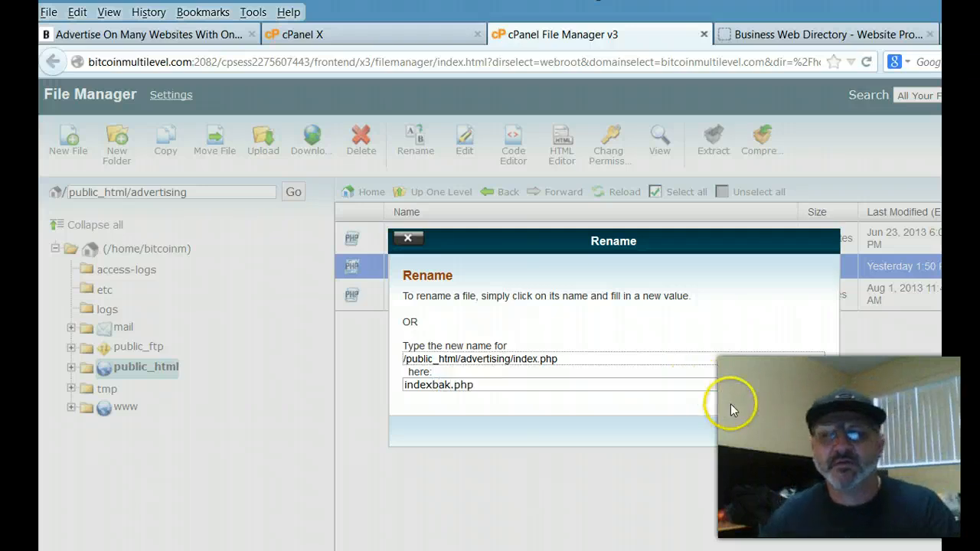
click(751, 430)
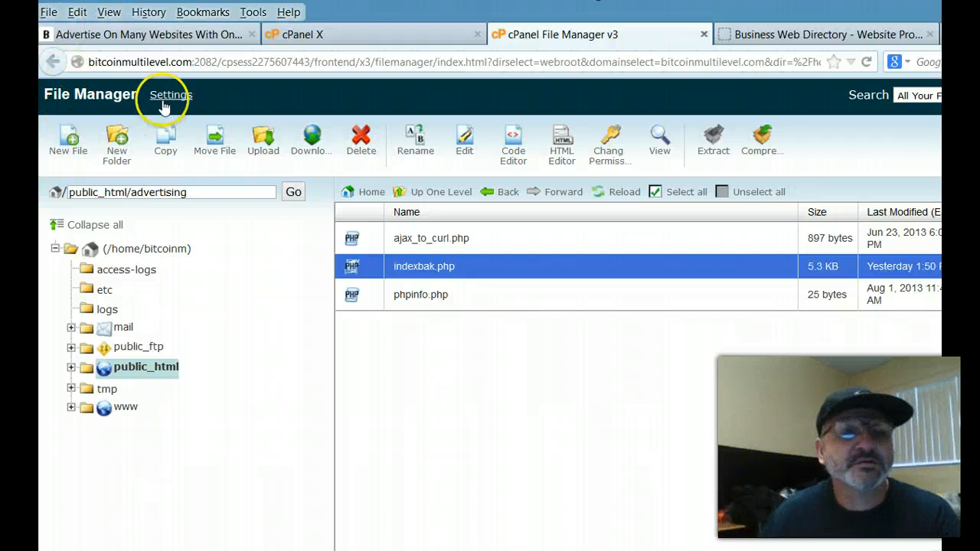
Upload bungeebonestemplate from the Documents library to the advertising folder and refresh the folder's file list.
click(263, 146)
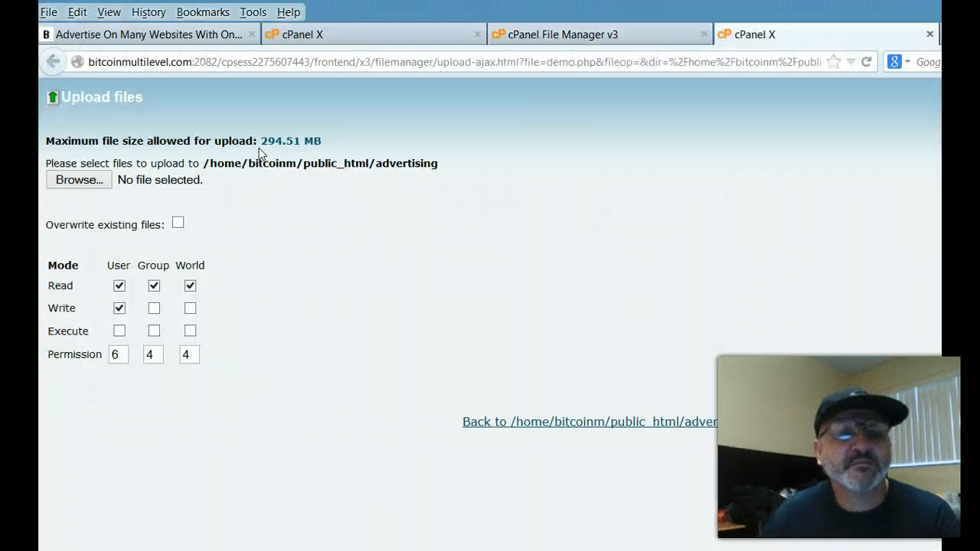
click(68, 179)
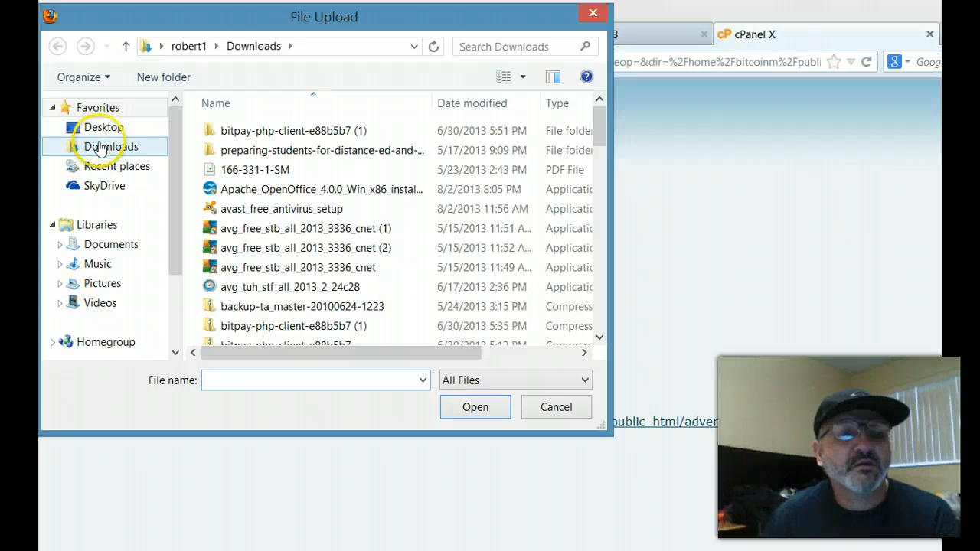
click(100, 244)
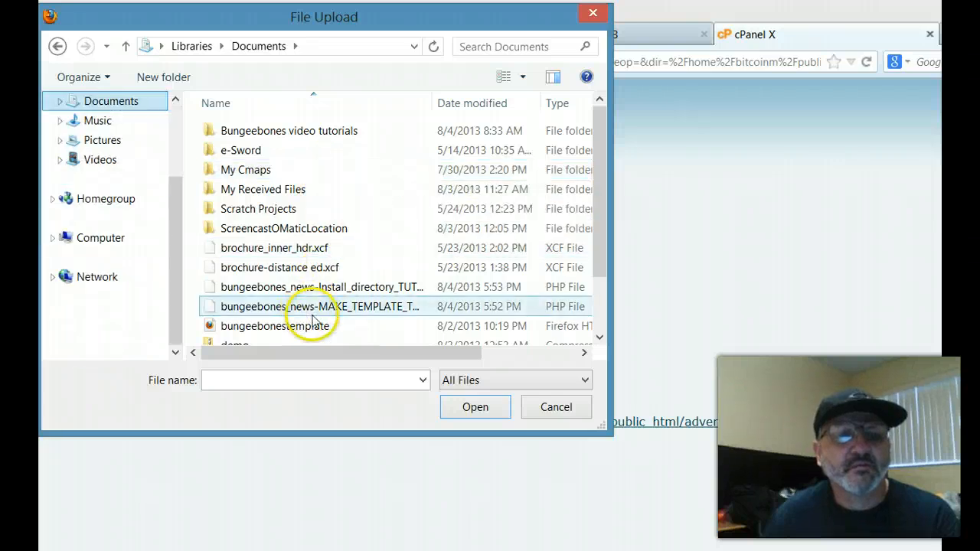
click(285, 328)
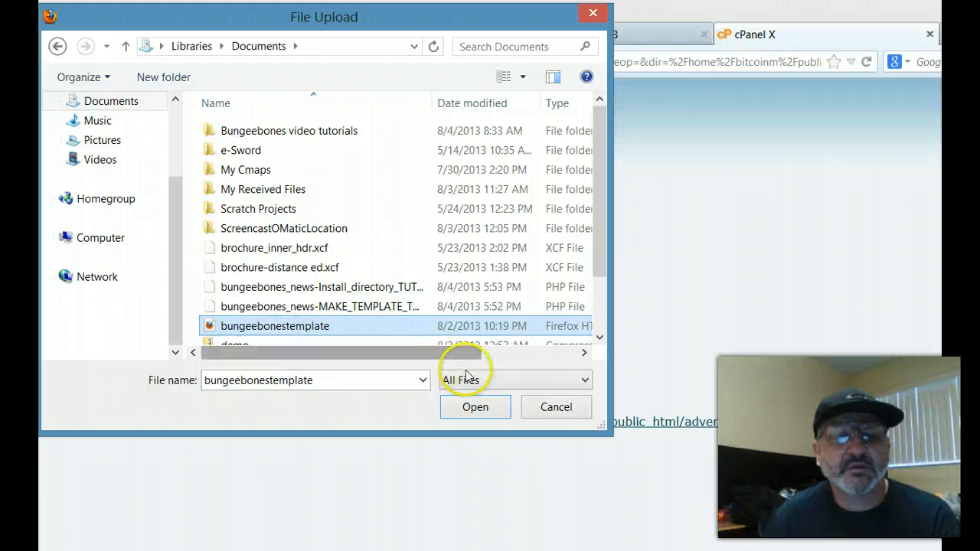
click(484, 418)
click(480, 408)
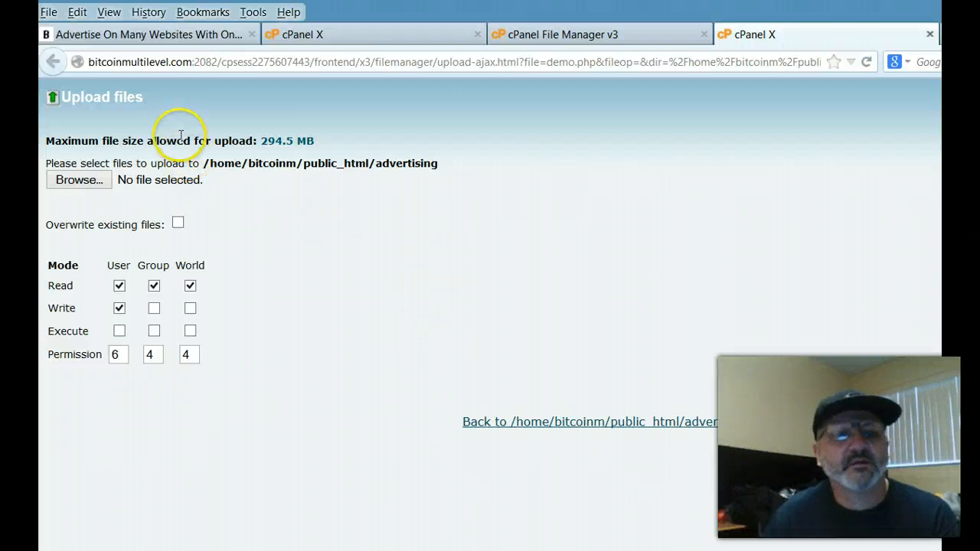
click(587, 38)
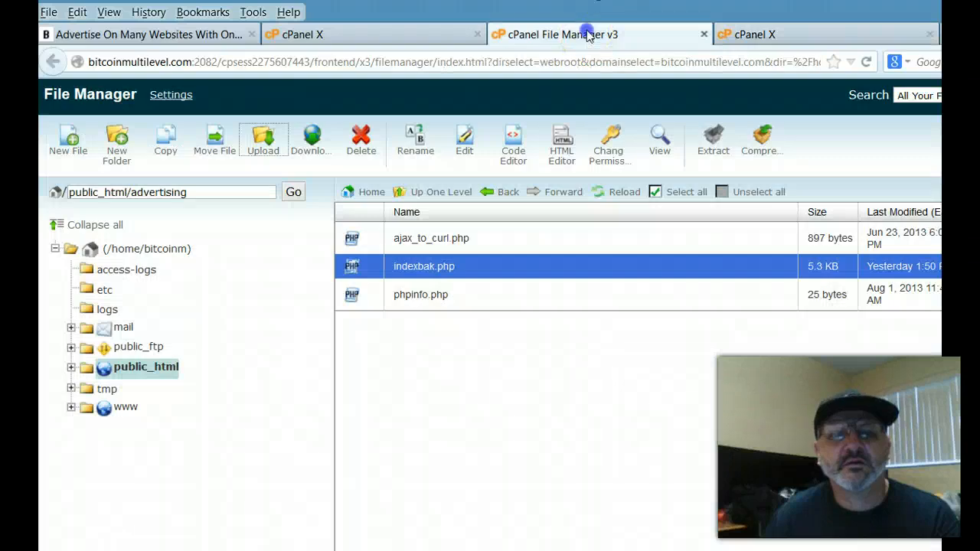
right_click(479, 402)
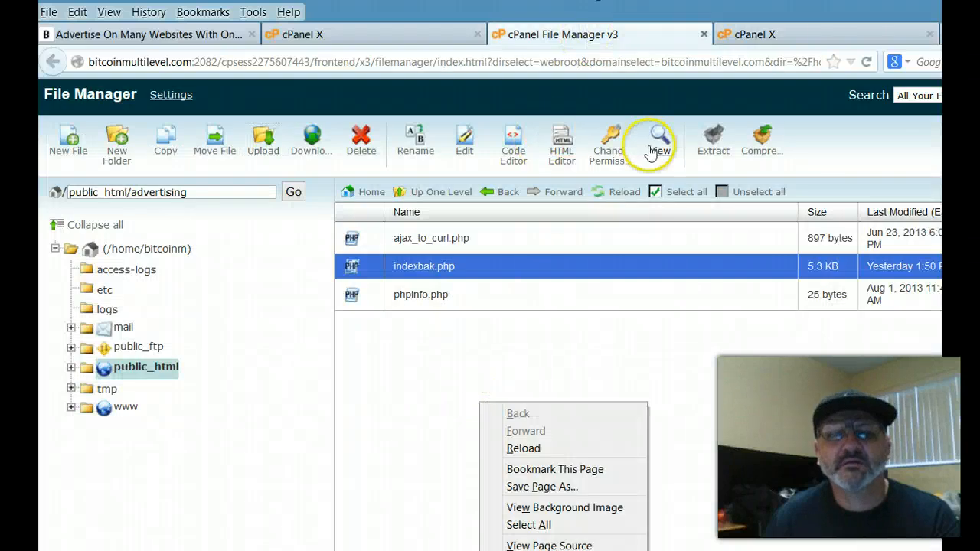
click(596, 196)
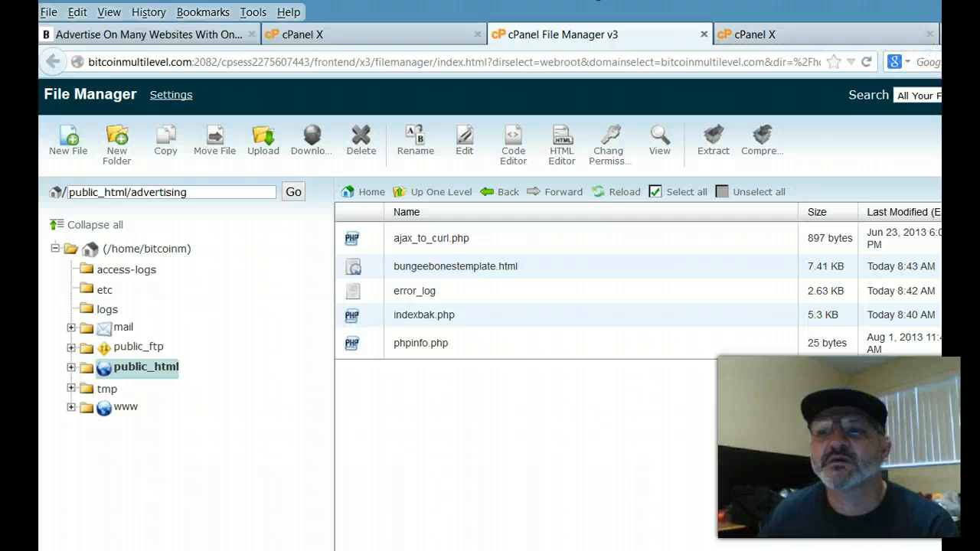
Rename bungeebonestemplate.html in the advertising folder as index.php.
click(965, 35)
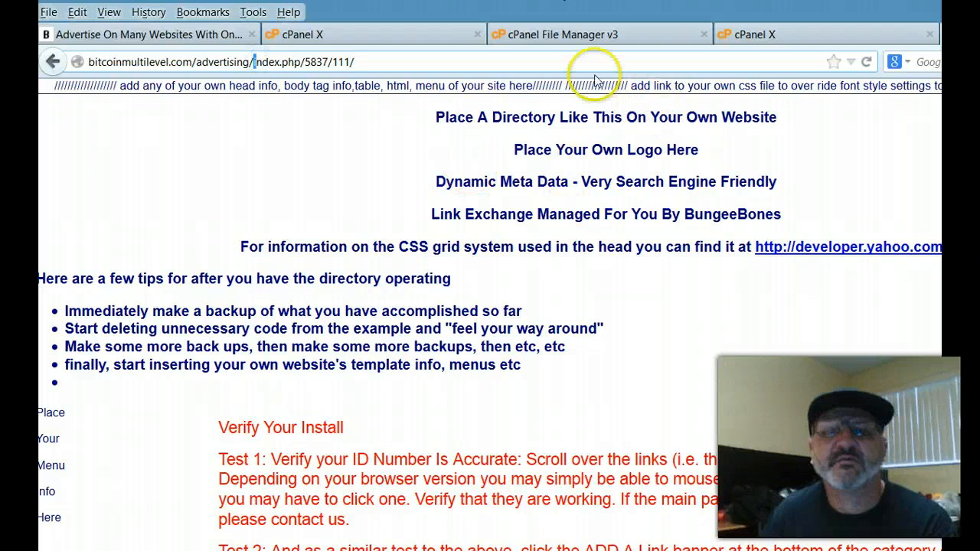
click(572, 36)
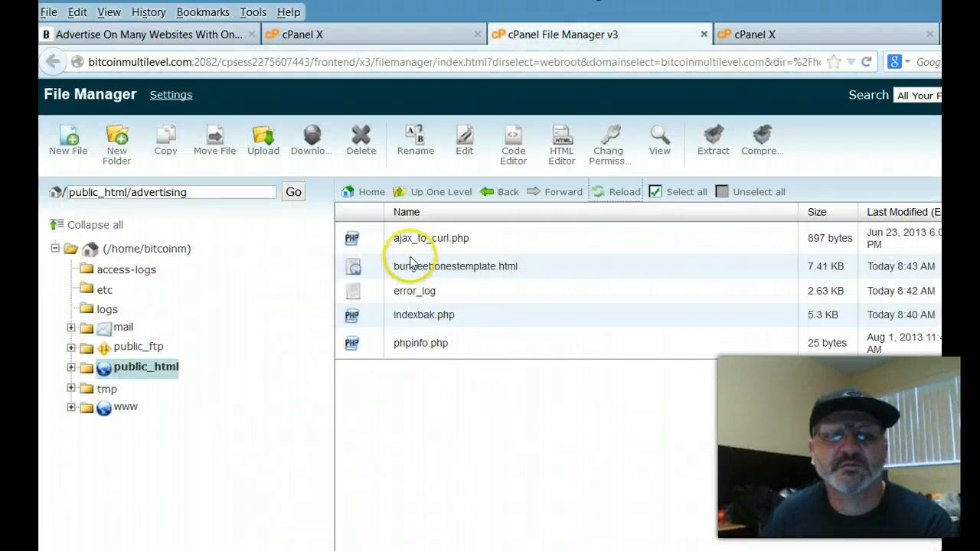
click(430, 270)
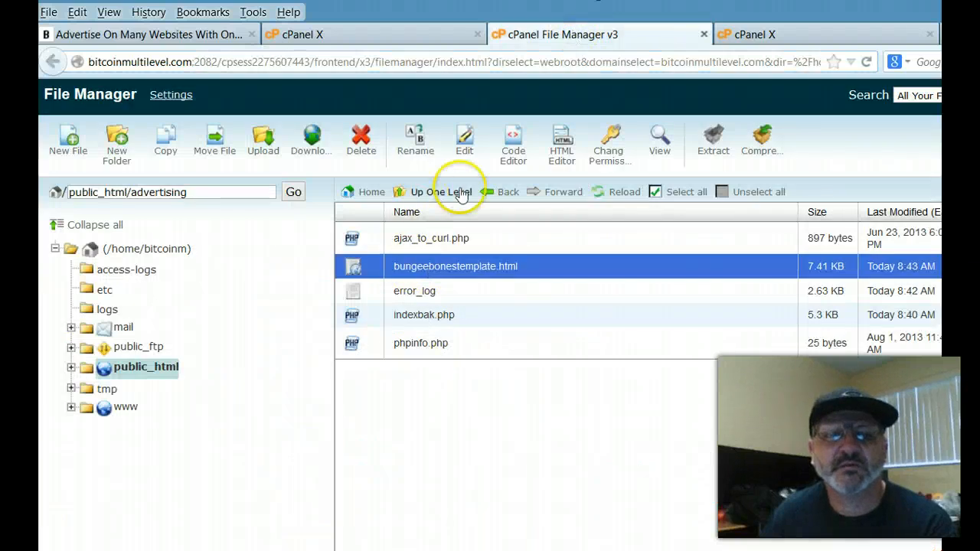
click(442, 266)
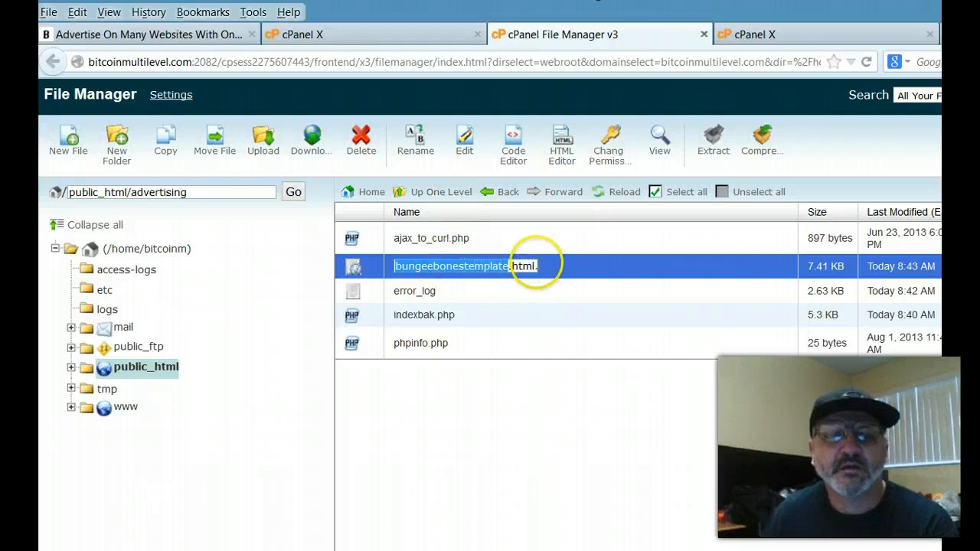
drag(536, 265, 433, 259)
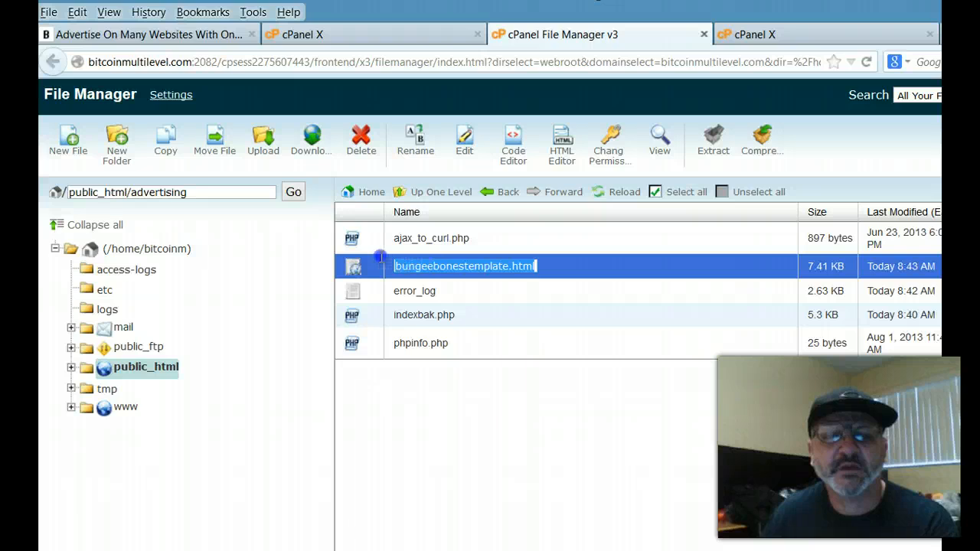
key(BackSpace)
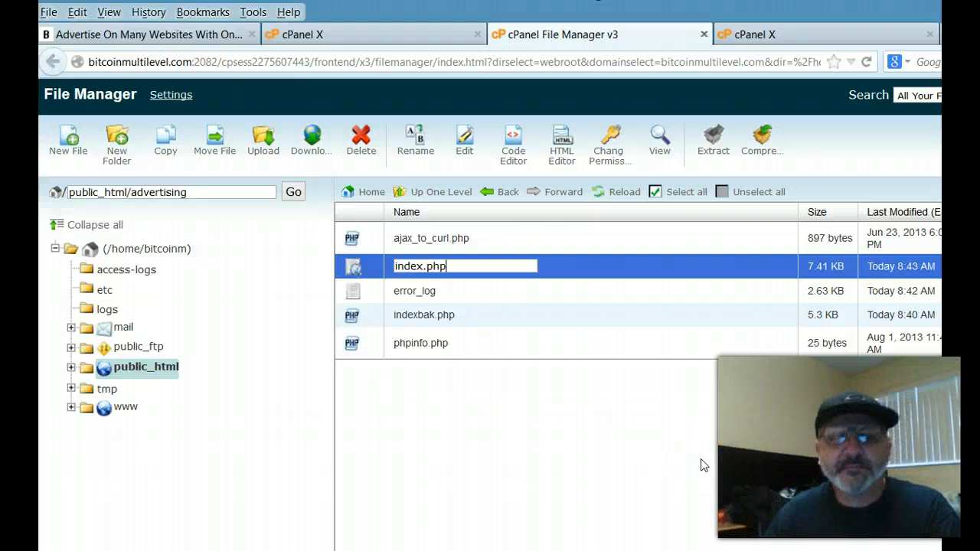
key(Return)
click(703, 464)
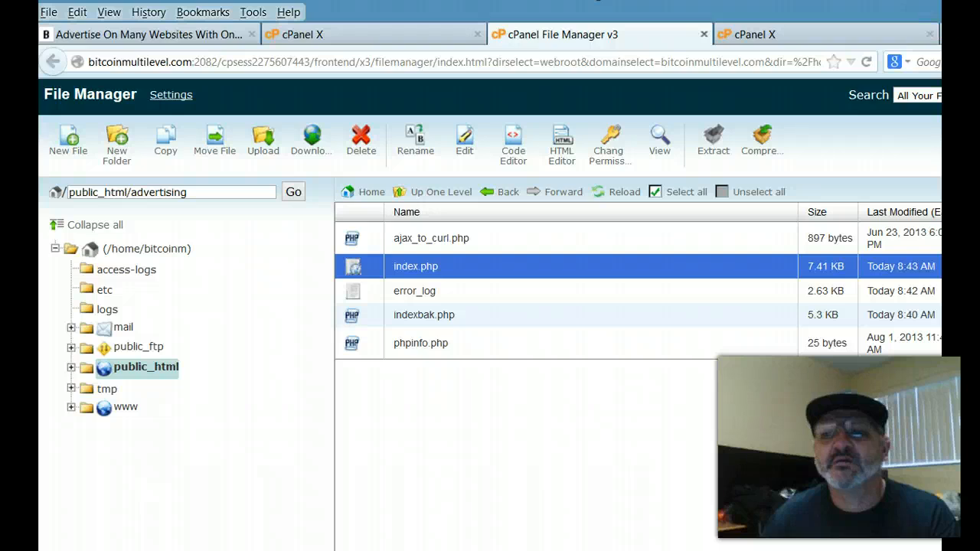
Reload the site's advertising/index.php directory page and highlight the "spaceholder" text in its body.
click(949, 35)
click(866, 66)
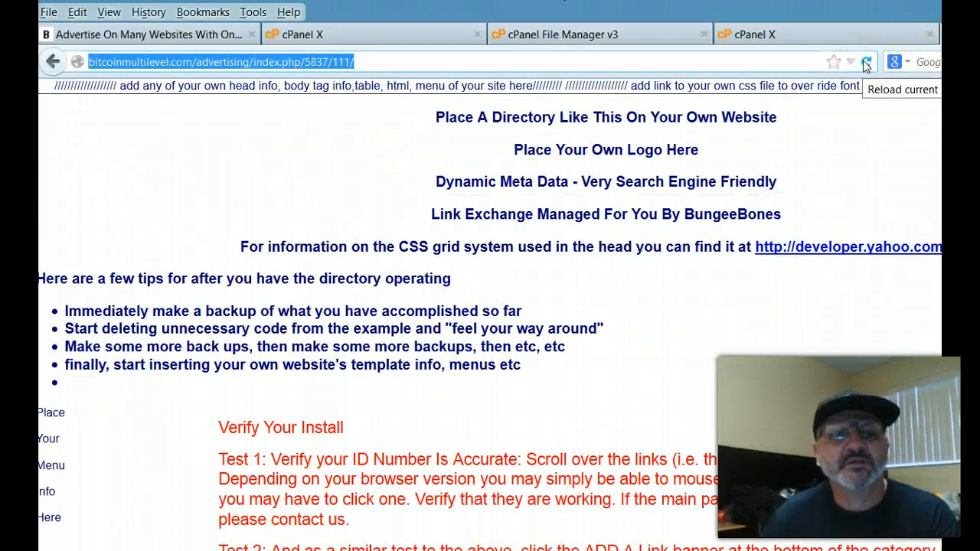
click(866, 66)
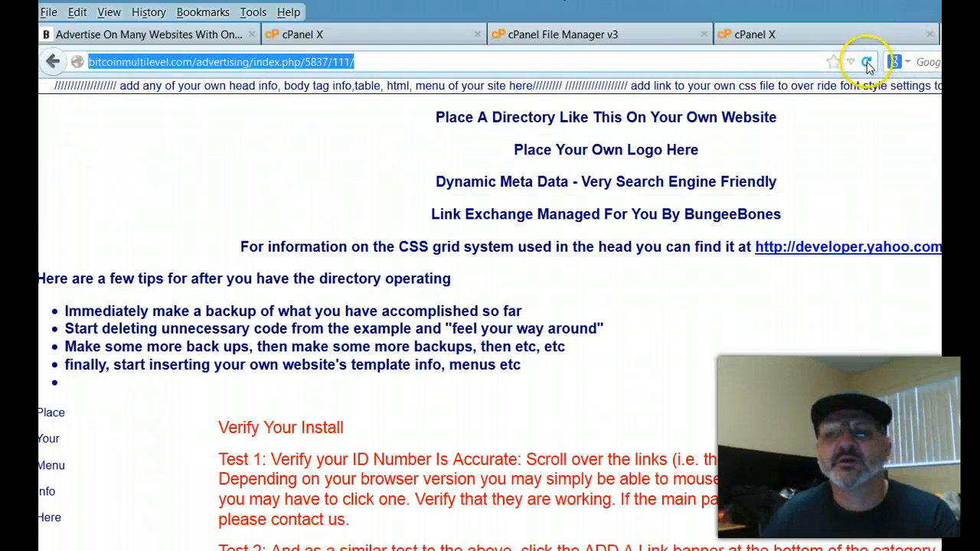
click(865, 66)
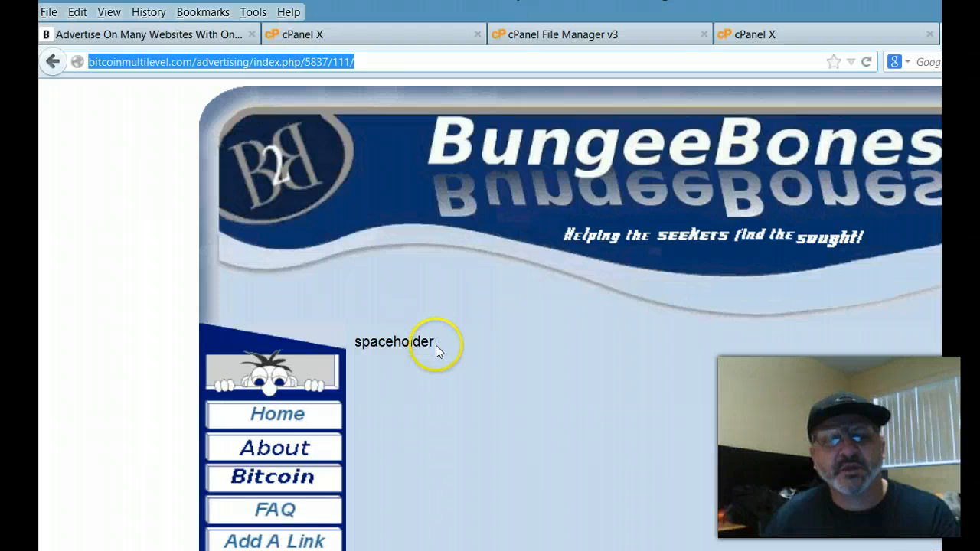
drag(435, 345, 363, 342)
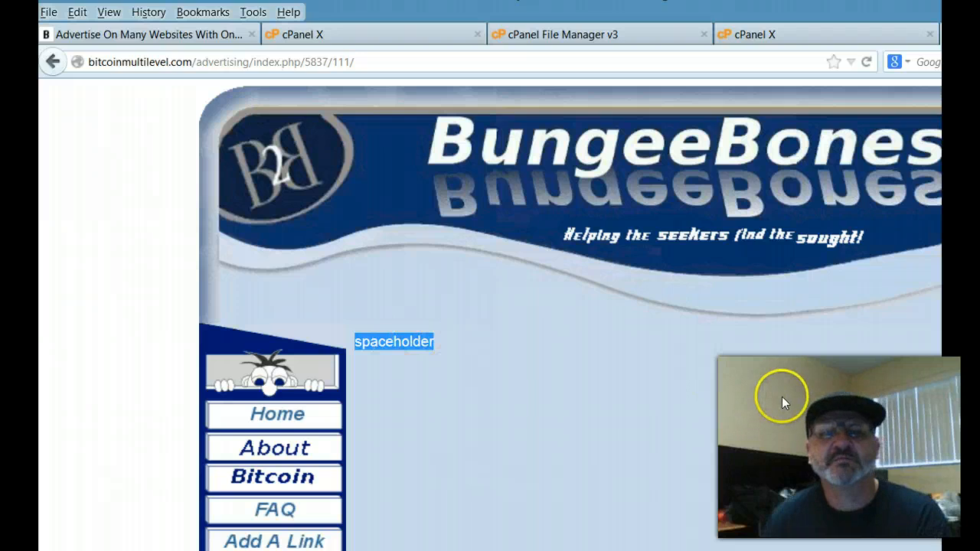
Open the advertising folder's index.php in the text editor with utf-8 encoding.
click(788, 36)
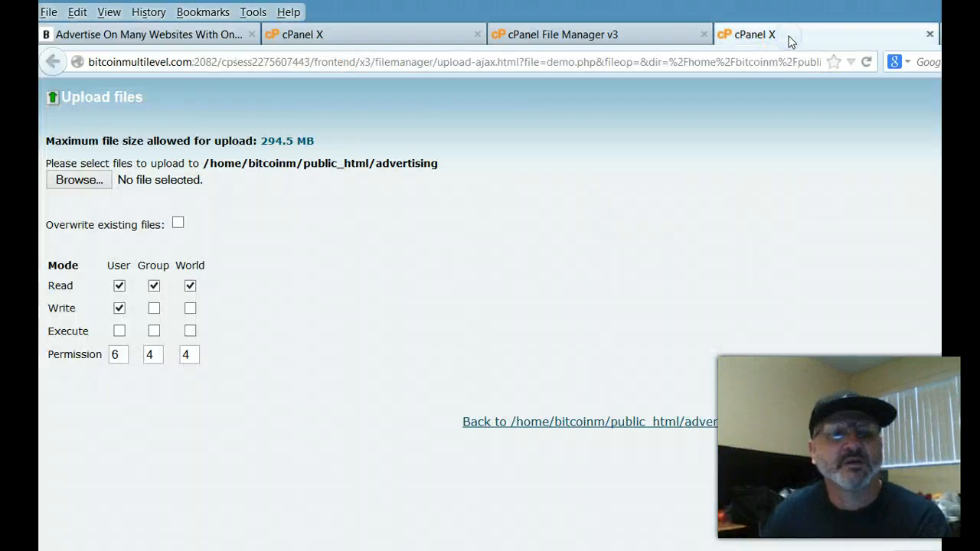
click(614, 36)
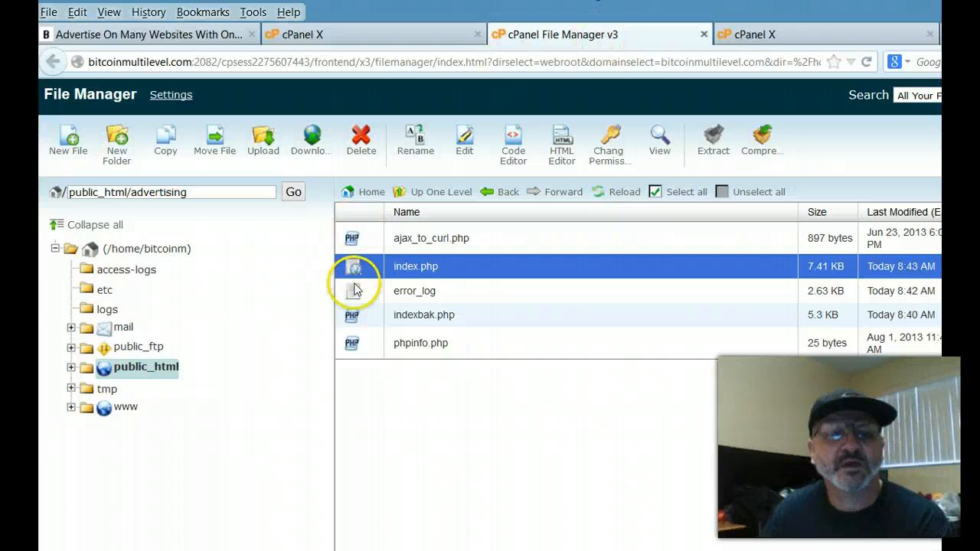
click(464, 156)
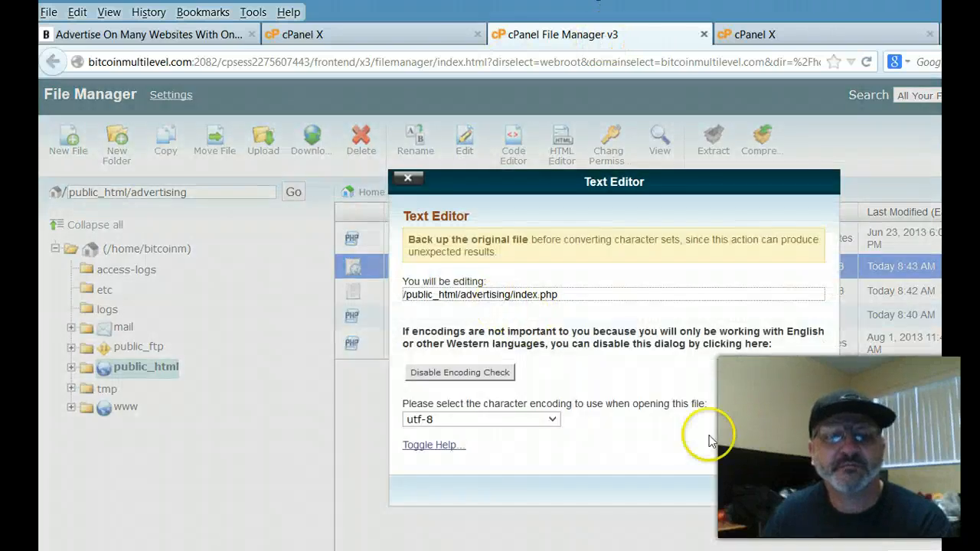
click(777, 493)
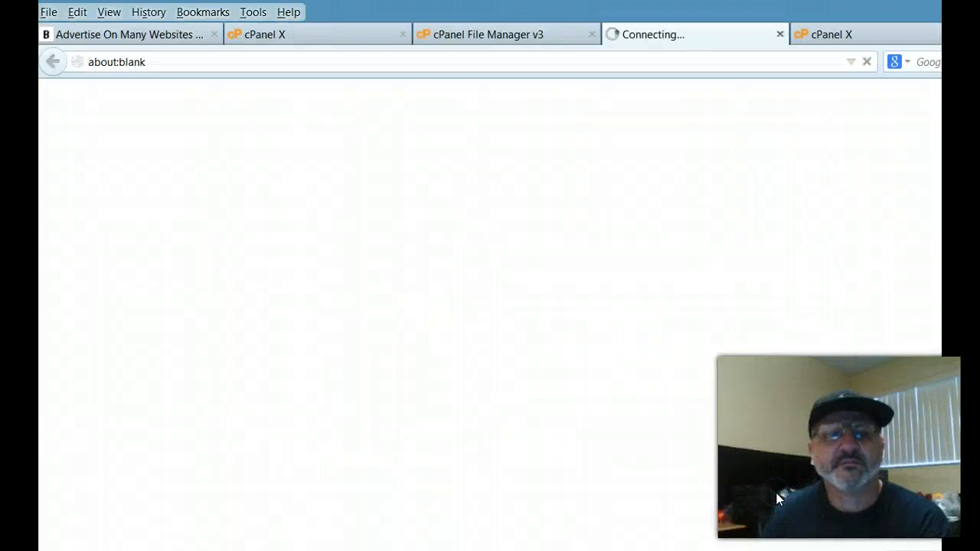
Find the word "spaceholder" in the body code of index.php and select it.
scroll(350, 258, down, 10)
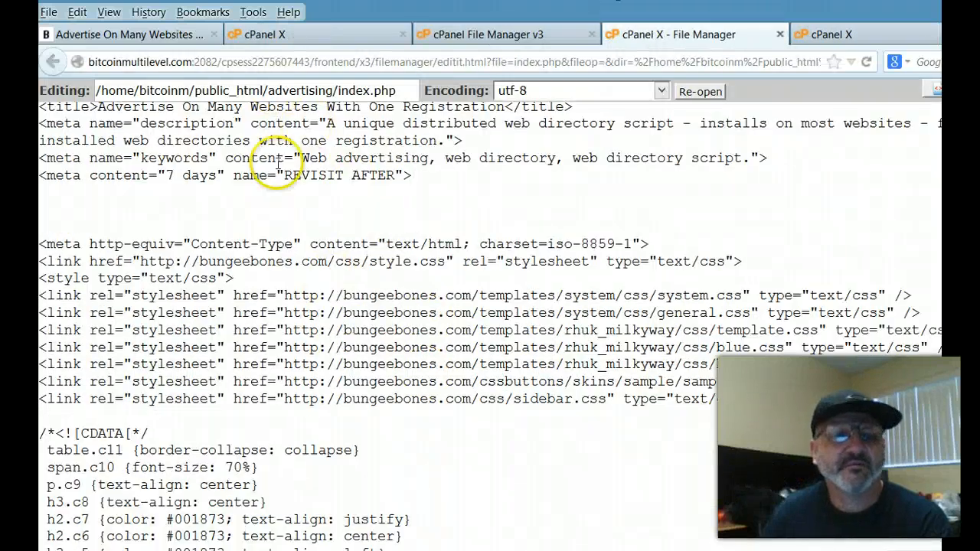
scroll(278, 165, down, 20)
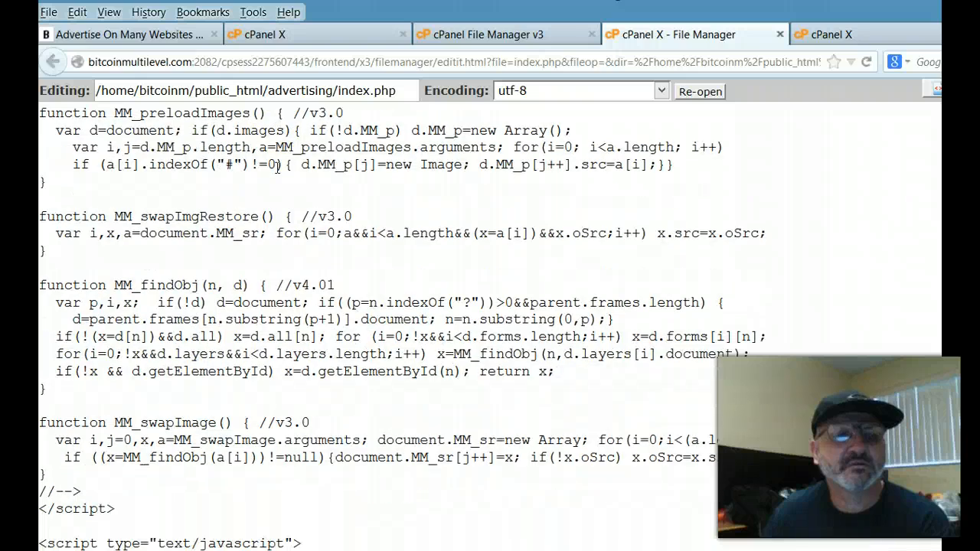
scroll(275, 169, down, 11)
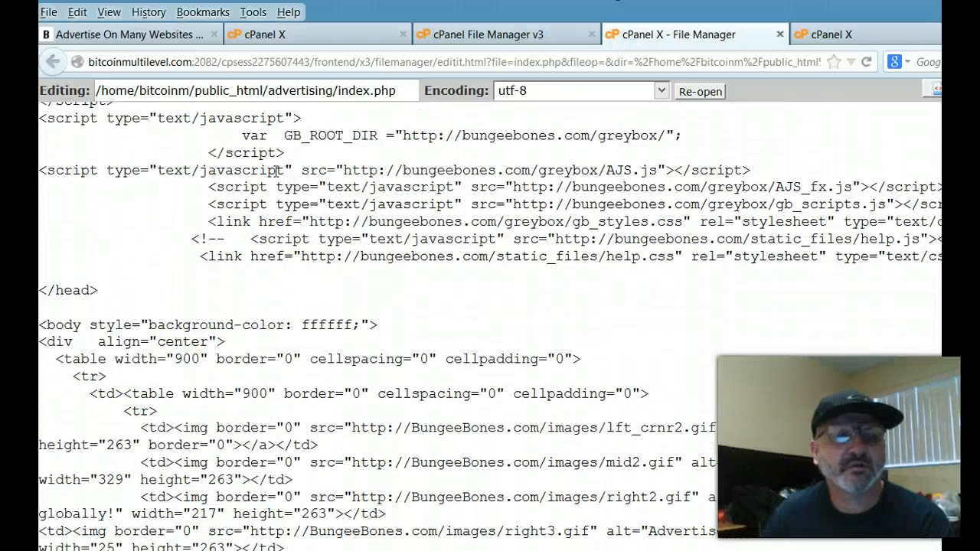
scroll(276, 173, down, 10)
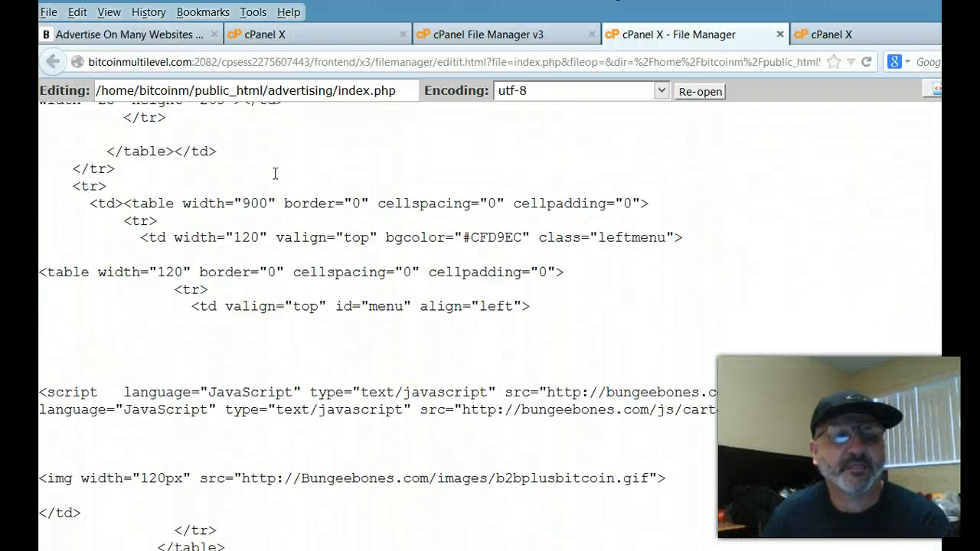
scroll(274, 170, down, 5)
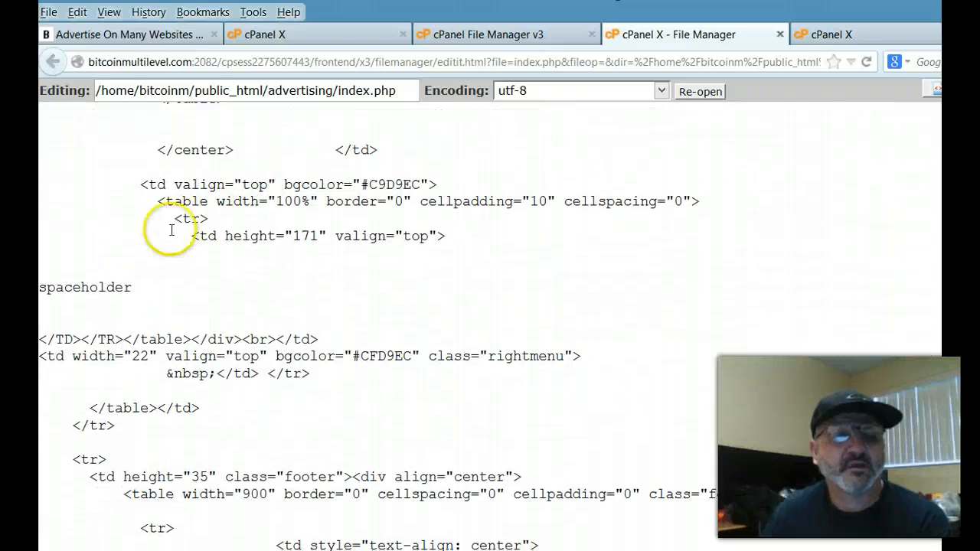
double_click(115, 287)
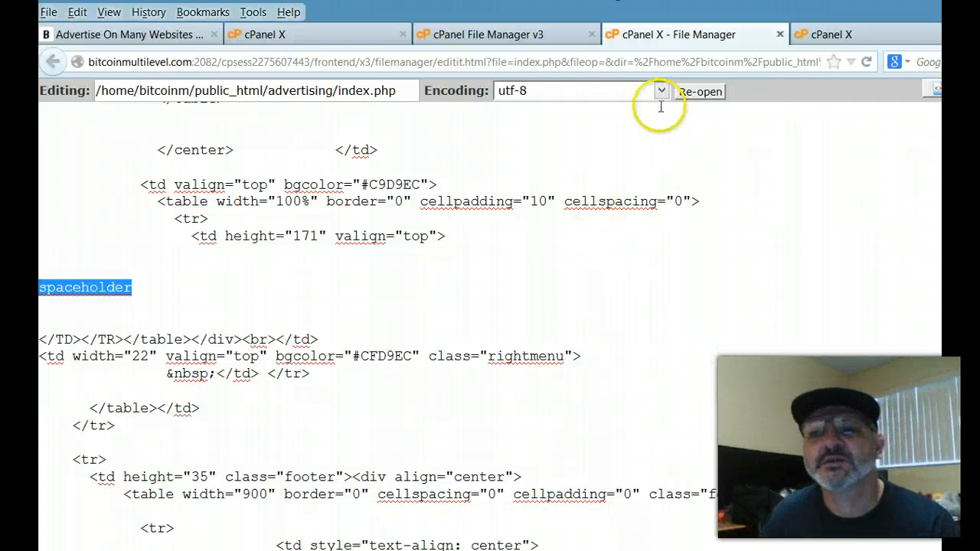
Go through the BungeeBones installation instructions to Step 3 - Brand and examine the BareBones Version section and its installation steps.
click(140, 38)
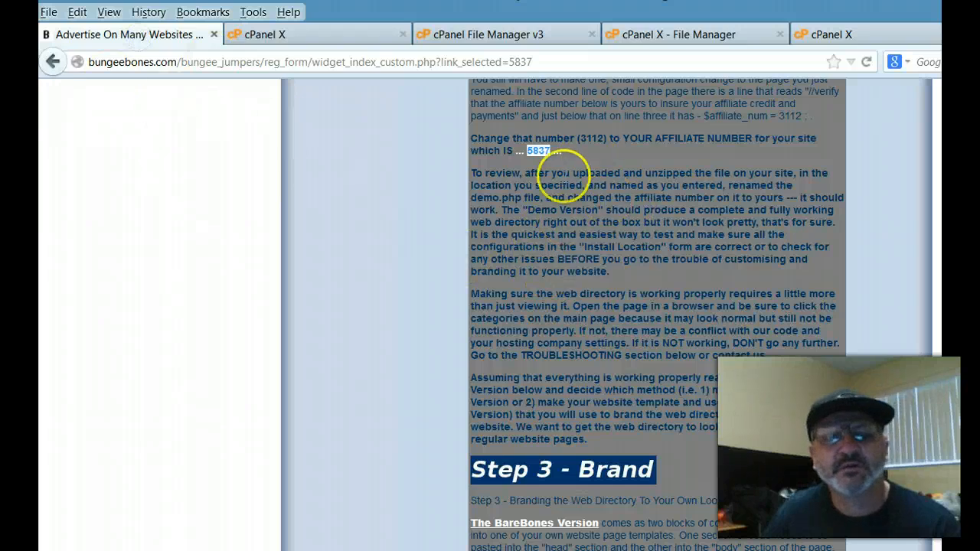
scroll(704, 329, up, 10)
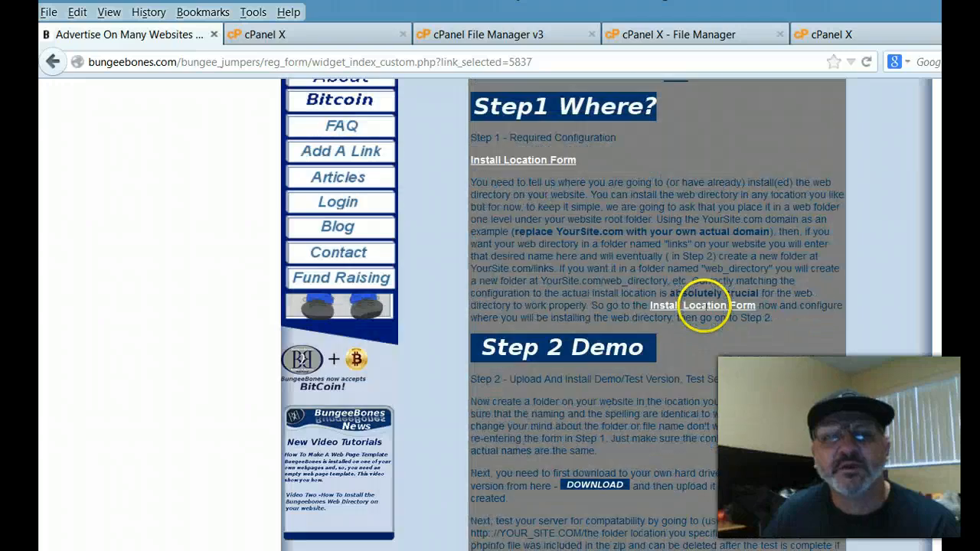
scroll(704, 306, up, 5)
scroll(704, 306, down, 15)
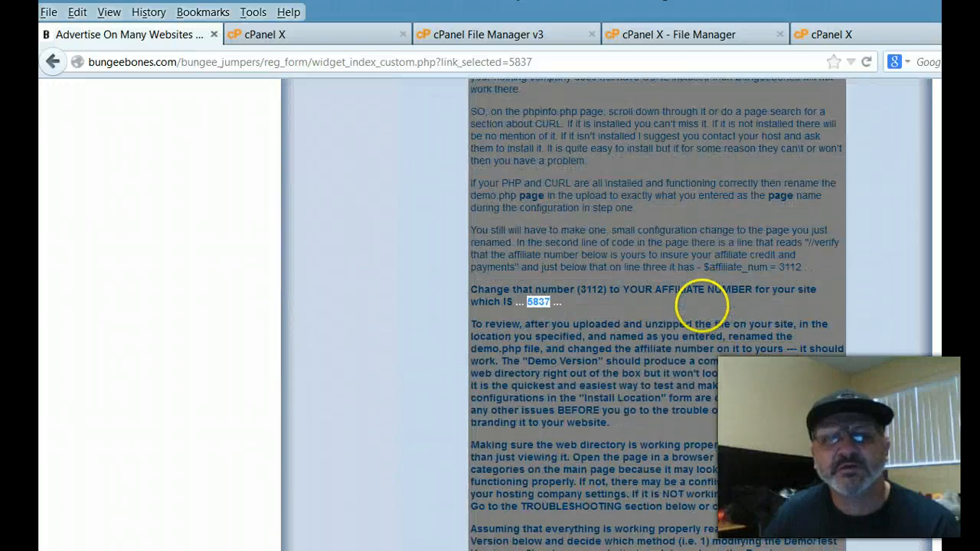
scroll(703, 306, down, 7)
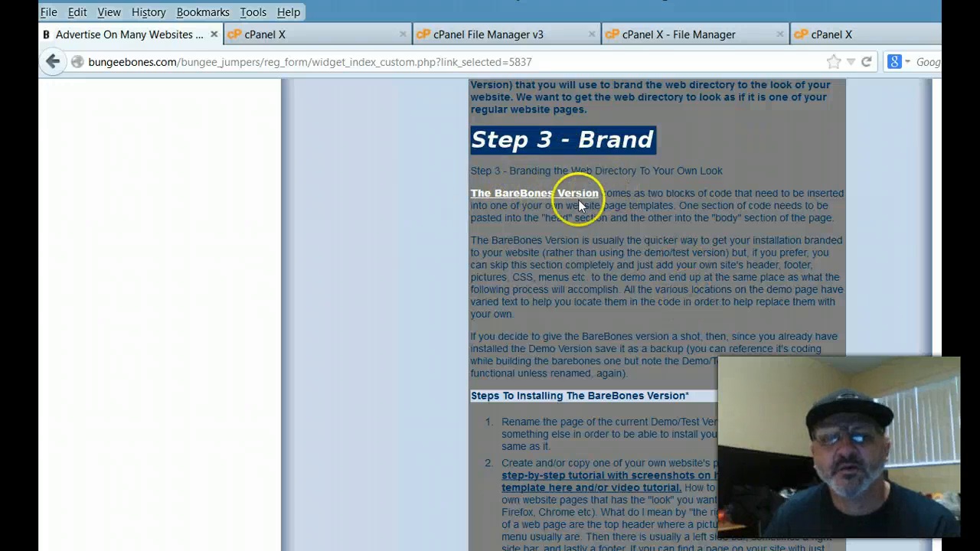
scroll(612, 211, down, 8)
scroll(640, 219, up, 4)
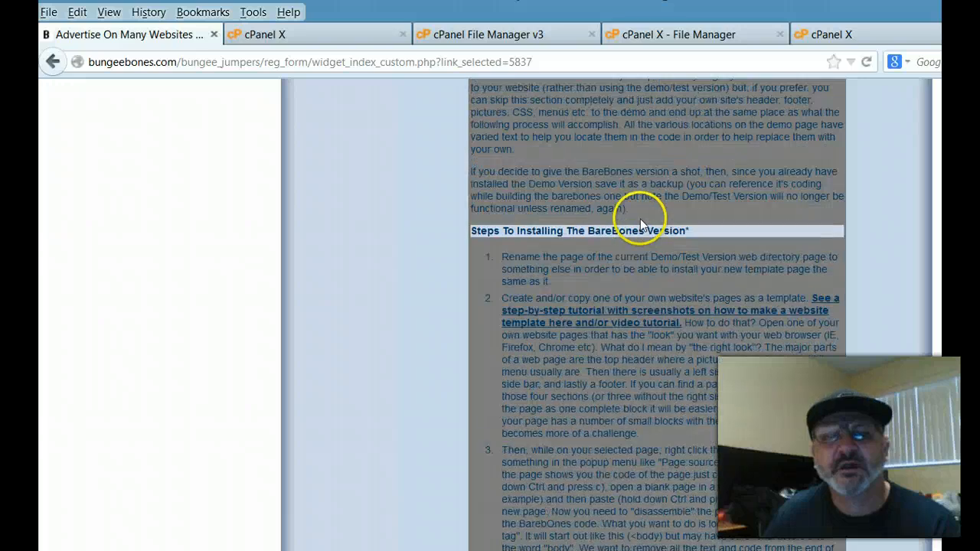
scroll(622, 218, up, 4)
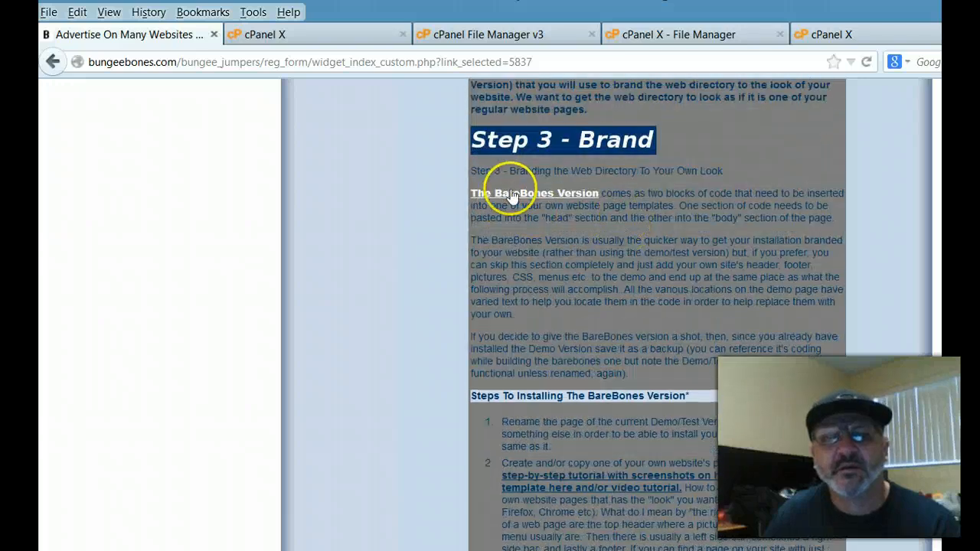
Open the BareBones Version code page and copy the whole yellow PHP block with the $file and curl lines, just above Block Two.
click(510, 195)
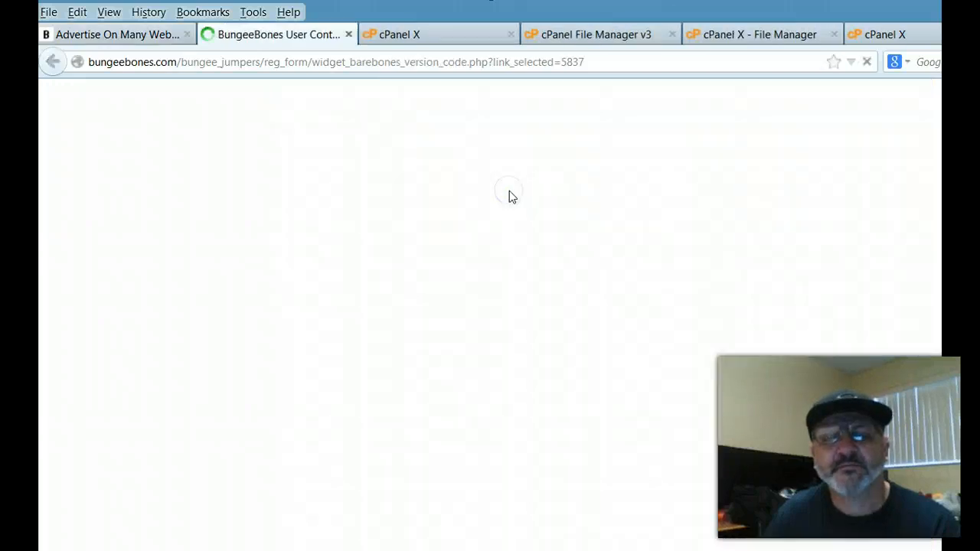
scroll(511, 197, down, 6)
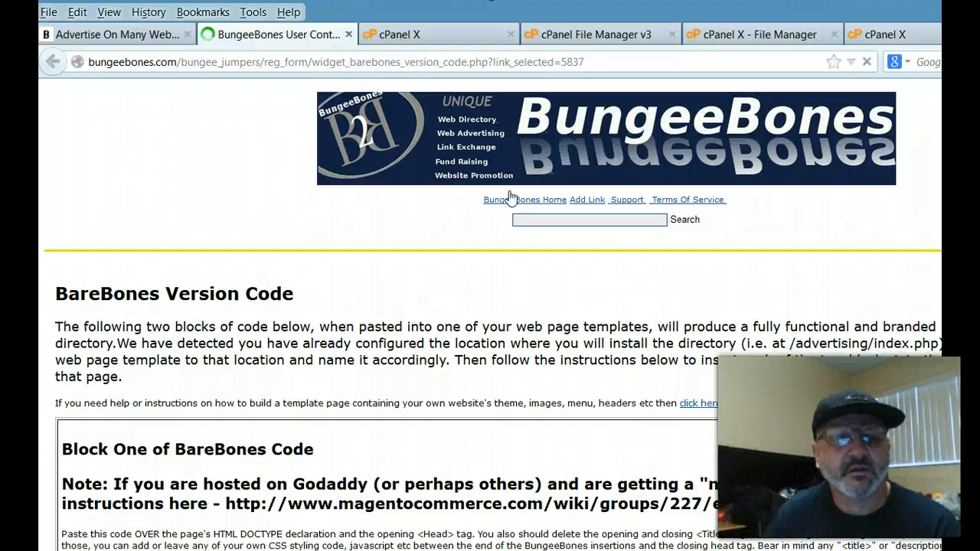
scroll(507, 197, up, 4)
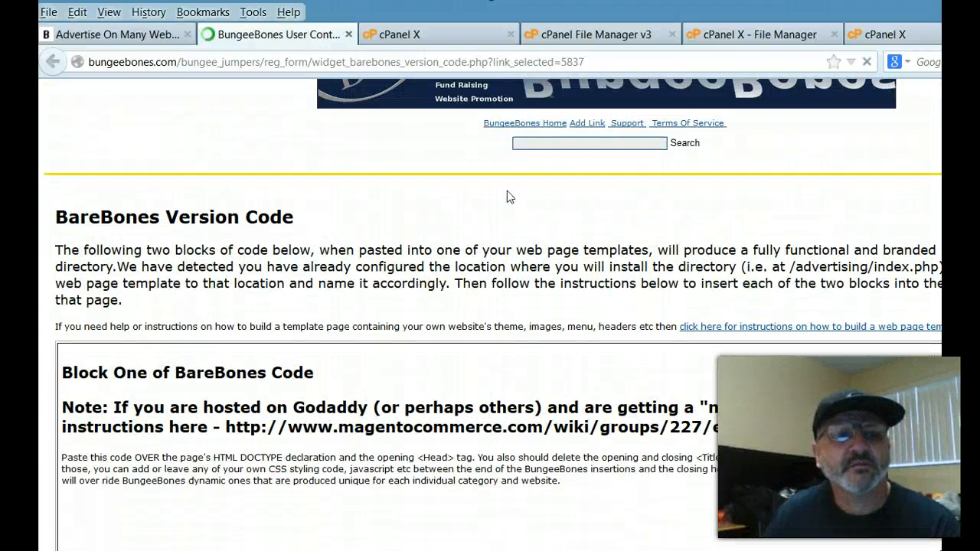
scroll(507, 197, down, 12)
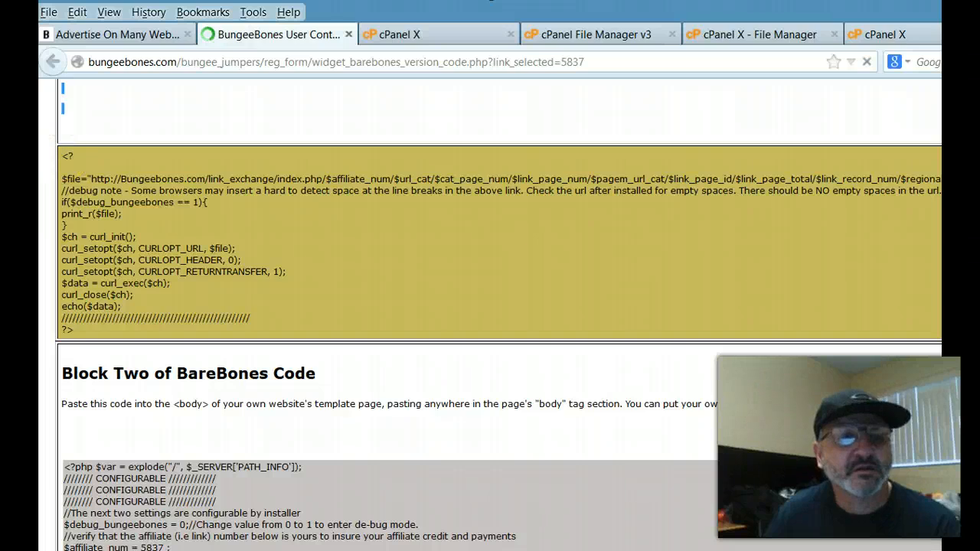
triple_click(70, 331)
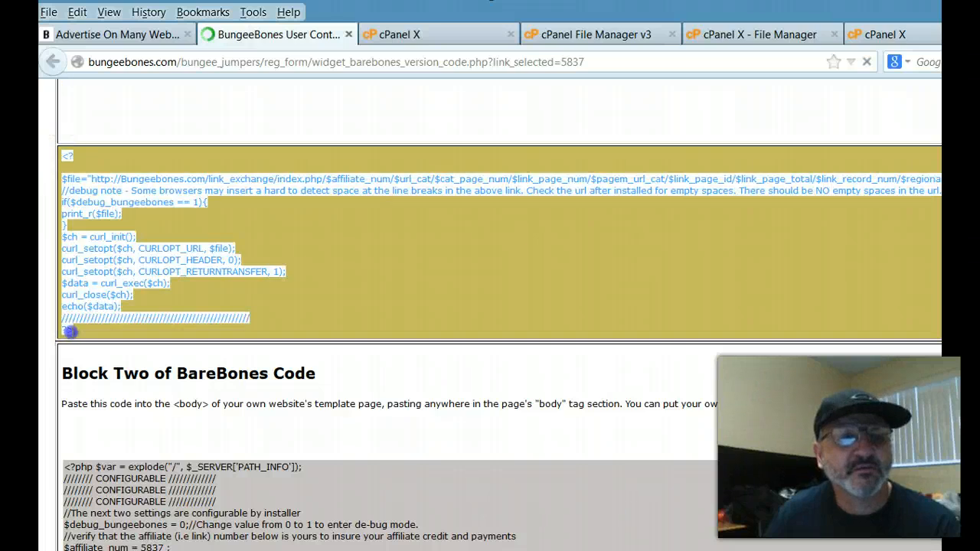
right_click(121, 190)
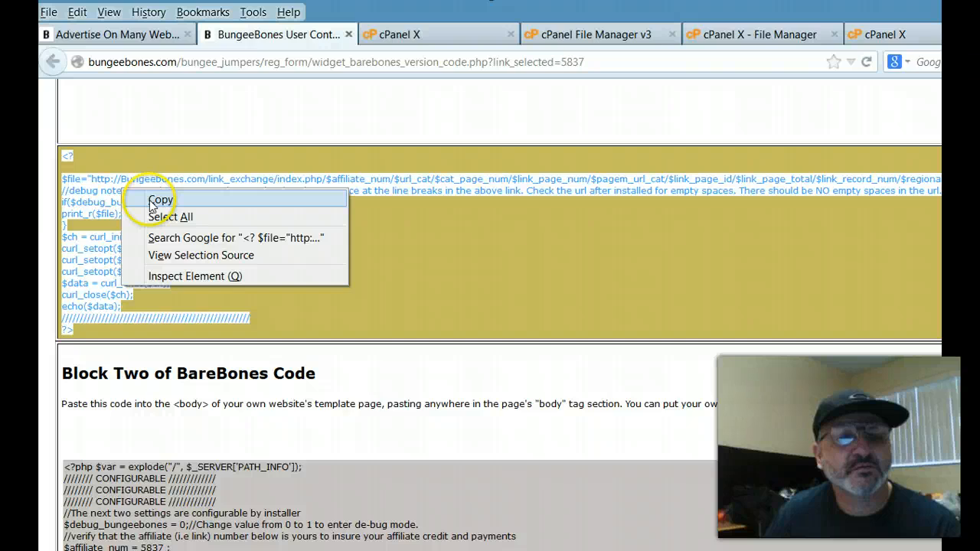
click(160, 200)
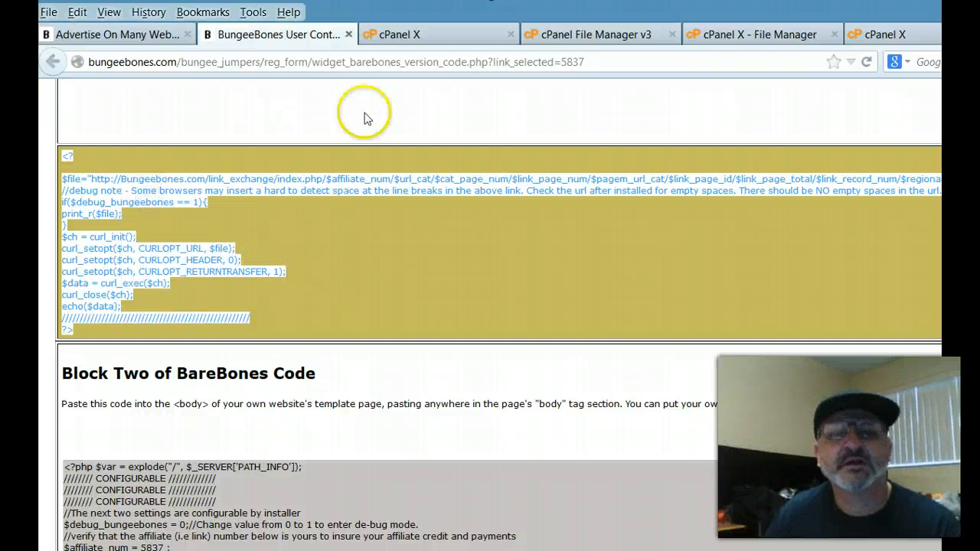
Replace the selected "spaceholder" text in the advertising folder's index.php with the copied BareBones PHP code.
click(741, 37)
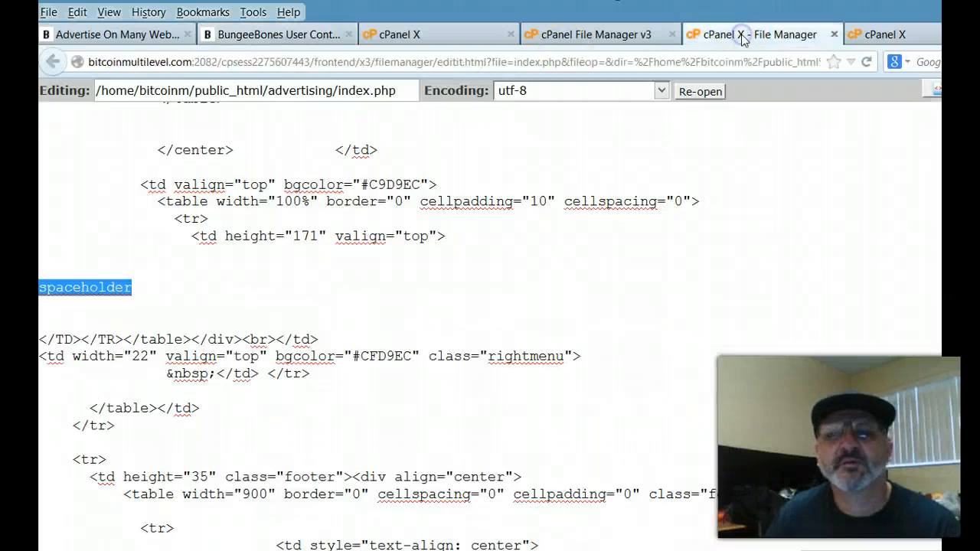
right_click(83, 285)
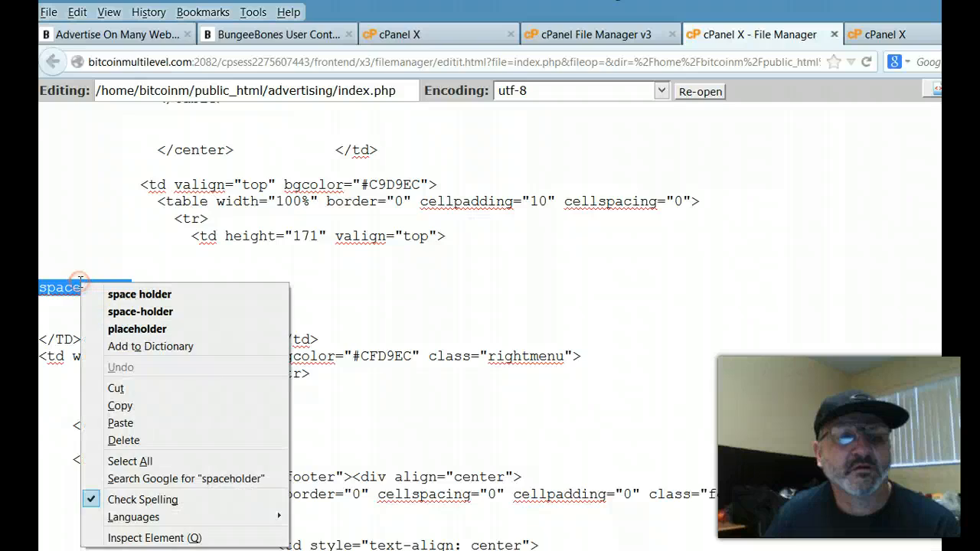
click(119, 428)
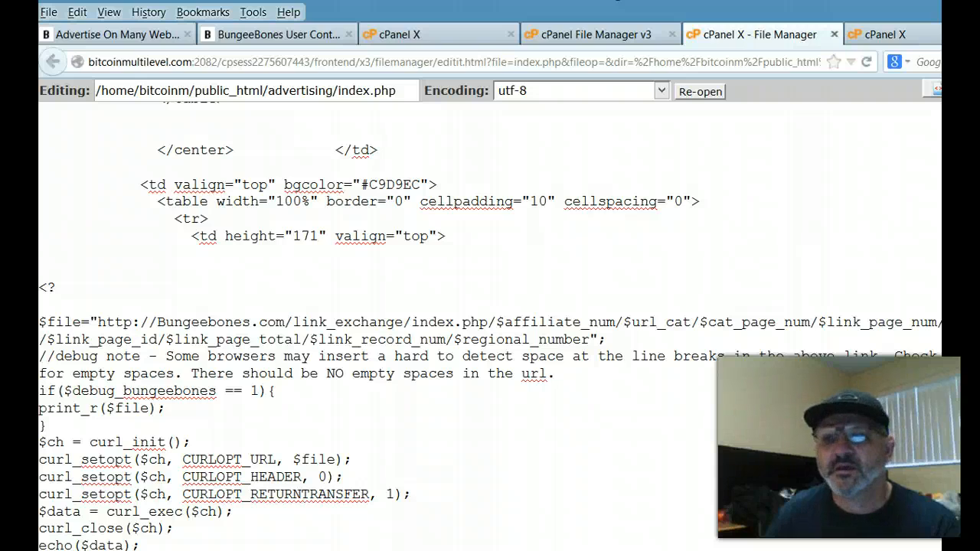
Locate the opening <head> and closing </head> tags in index.php and highlight them to mark the extent of the head section.
scroll(490, 326, up, 5)
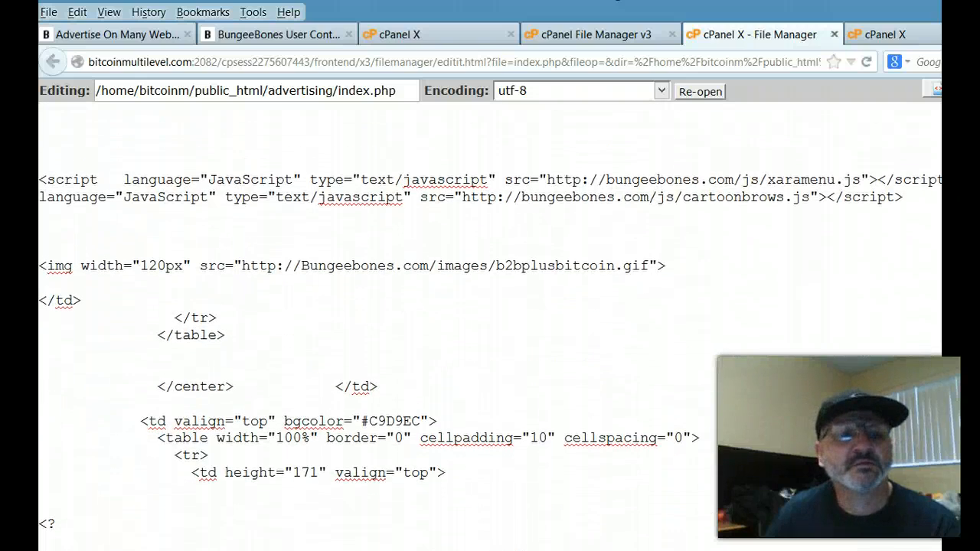
scroll(490, 326, up, 8)
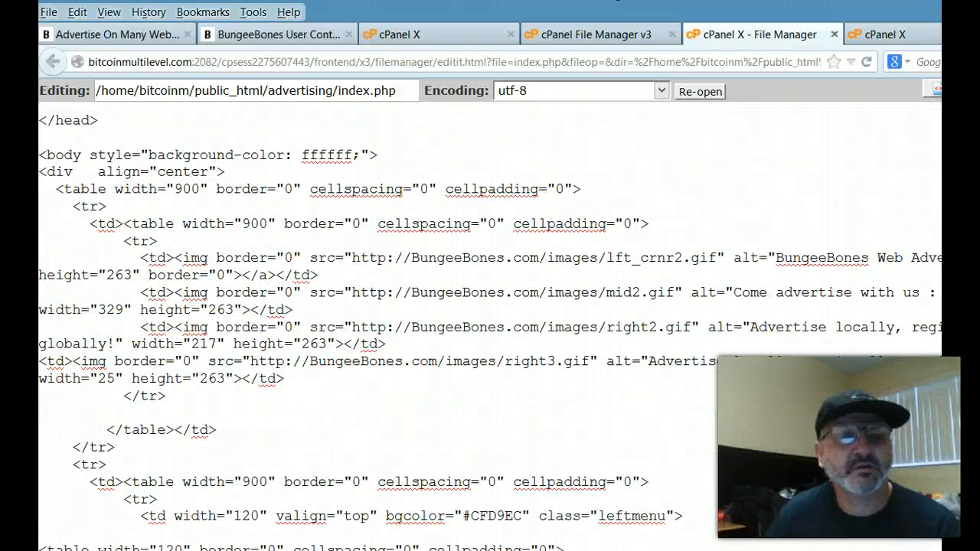
scroll(490, 326, up, 6)
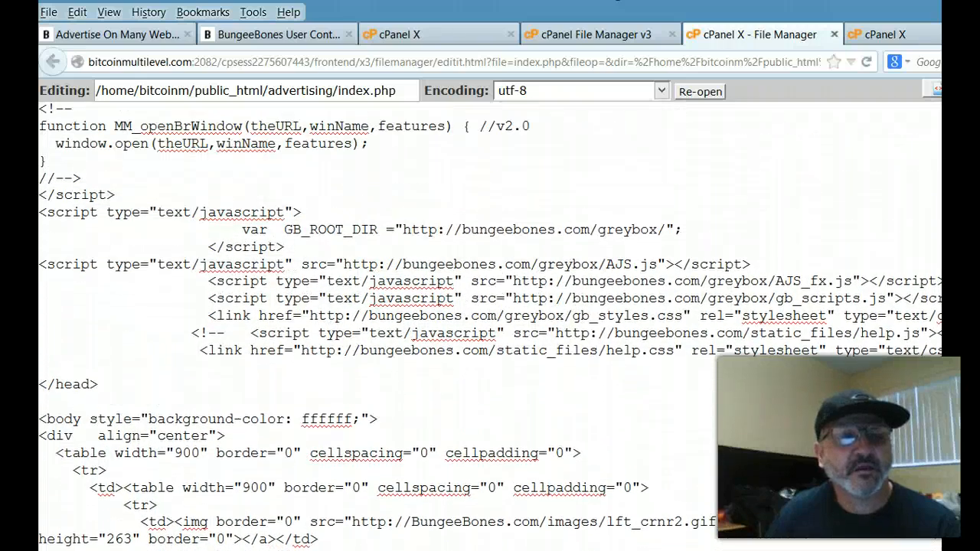
scroll(490, 326, up, 3)
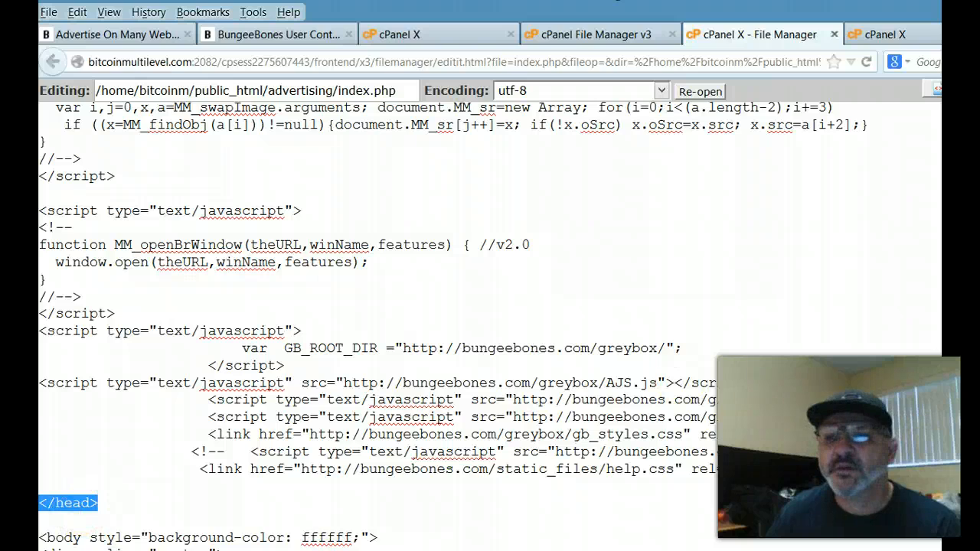
scroll(490, 321, up, 15)
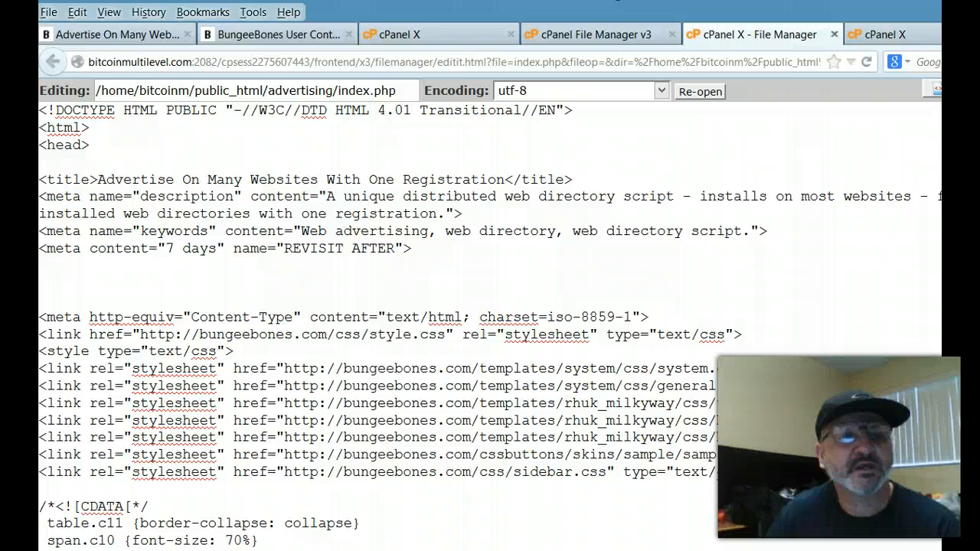
click(91, 147)
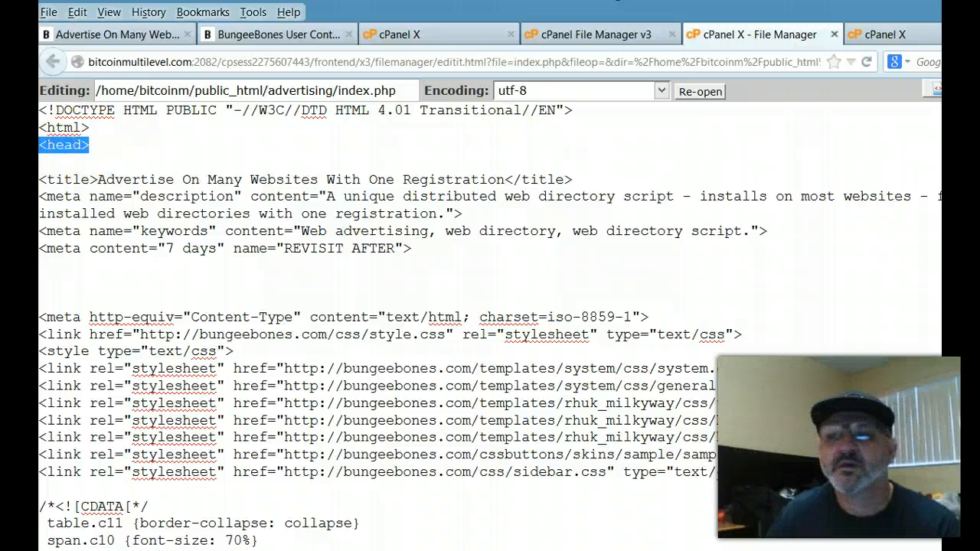
scroll(490, 322, down, 20)
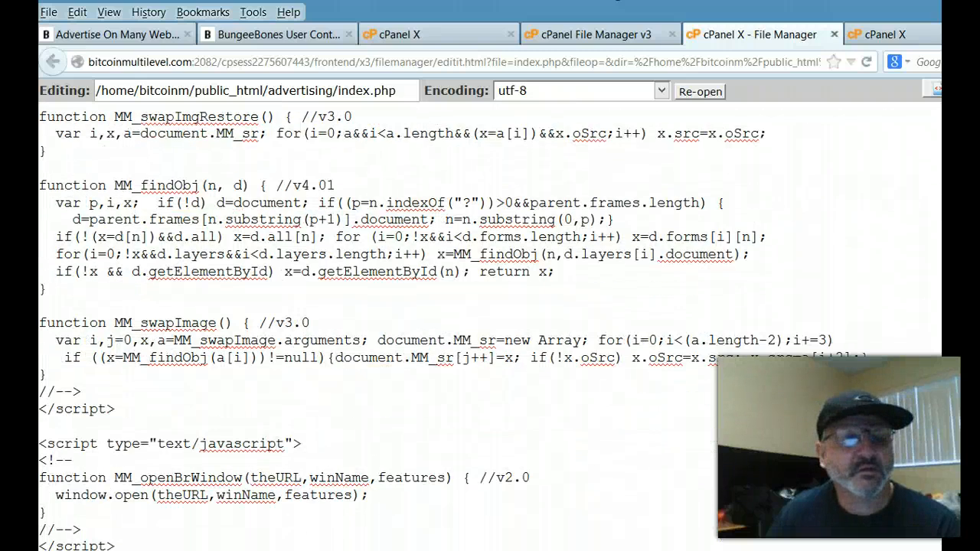
scroll(490, 321, down, 3)
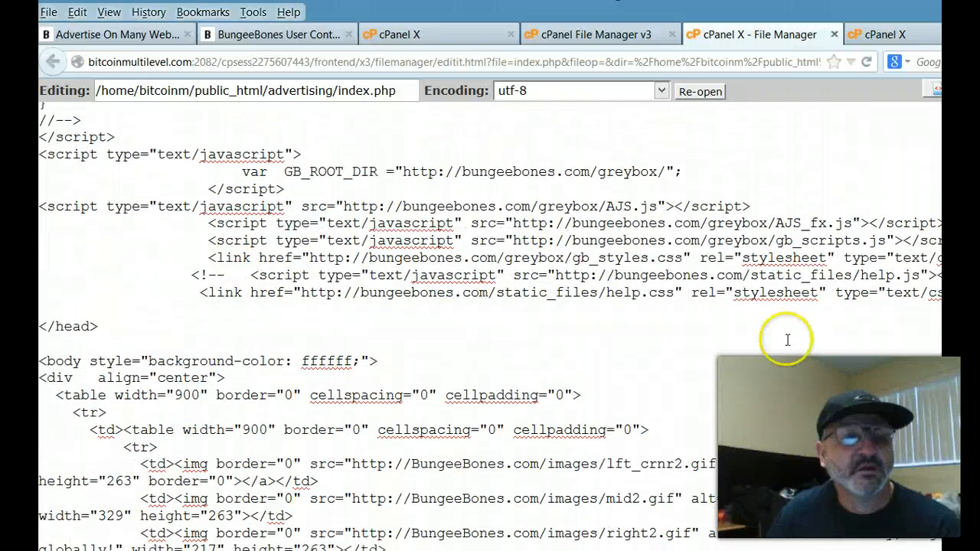
drag(98, 326, 38, 309)
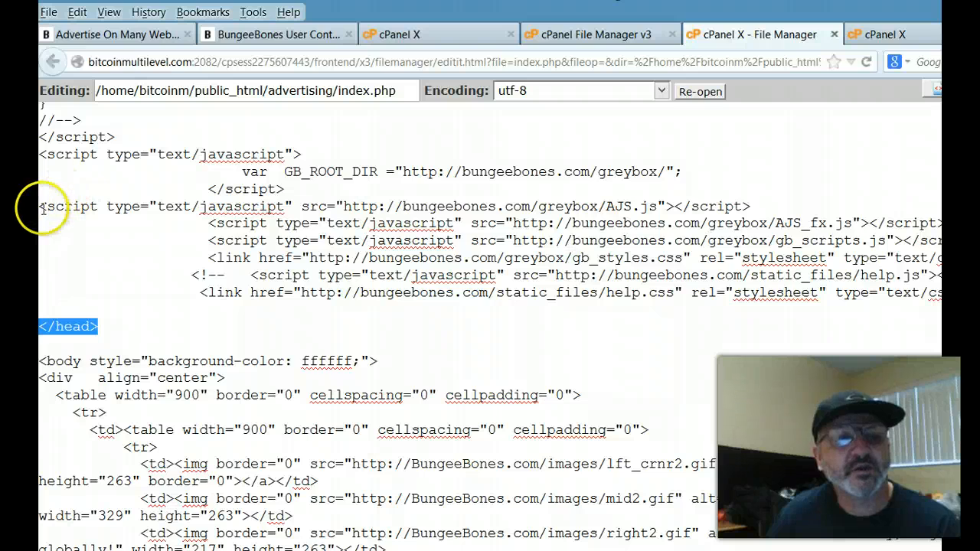
Examine the JavaScript blocks in the head section of index.php, highlighting the opening script tags from the AJS.js line up to the MM_preloadImages script.
drag(40, 207, 203, 201)
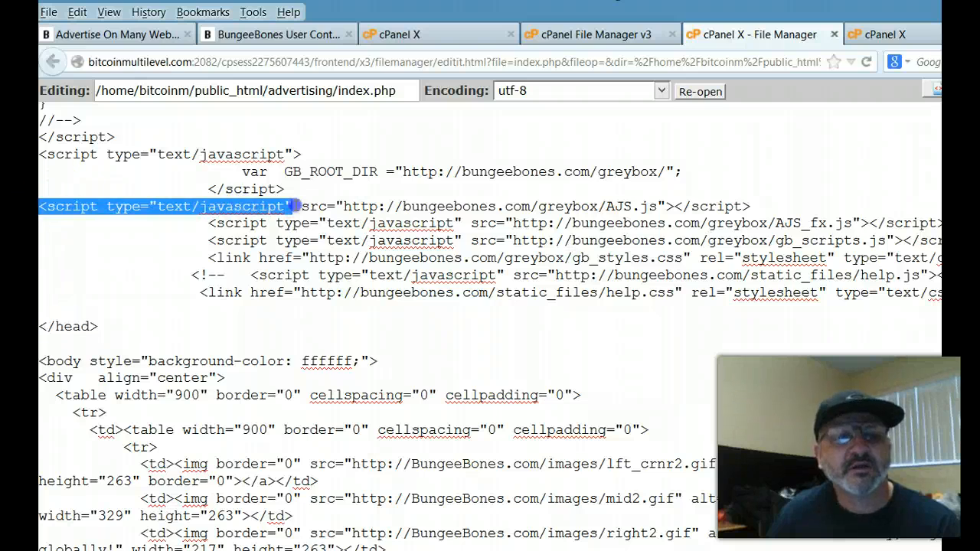
scroll(319, 180, up, 5)
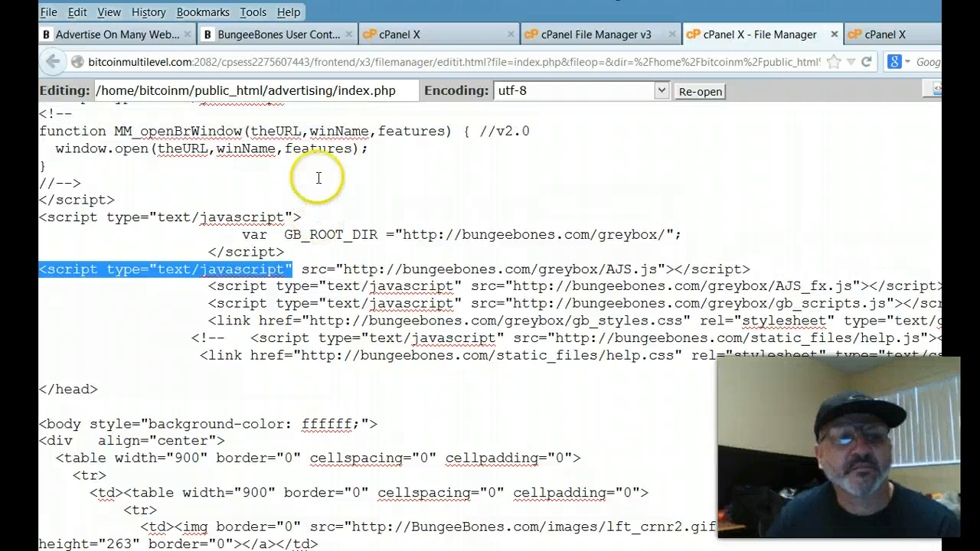
scroll(319, 177, up, 3)
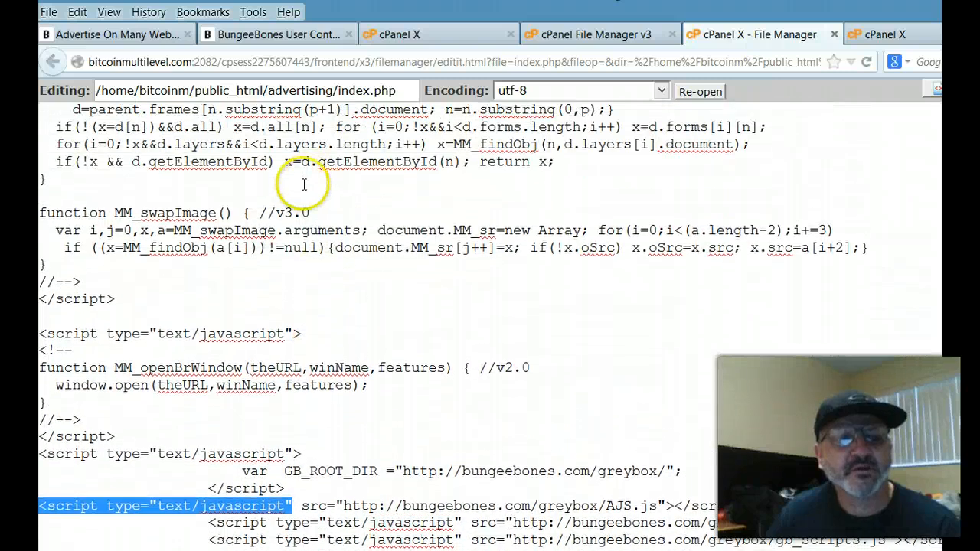
scroll(304, 184, up, 2)
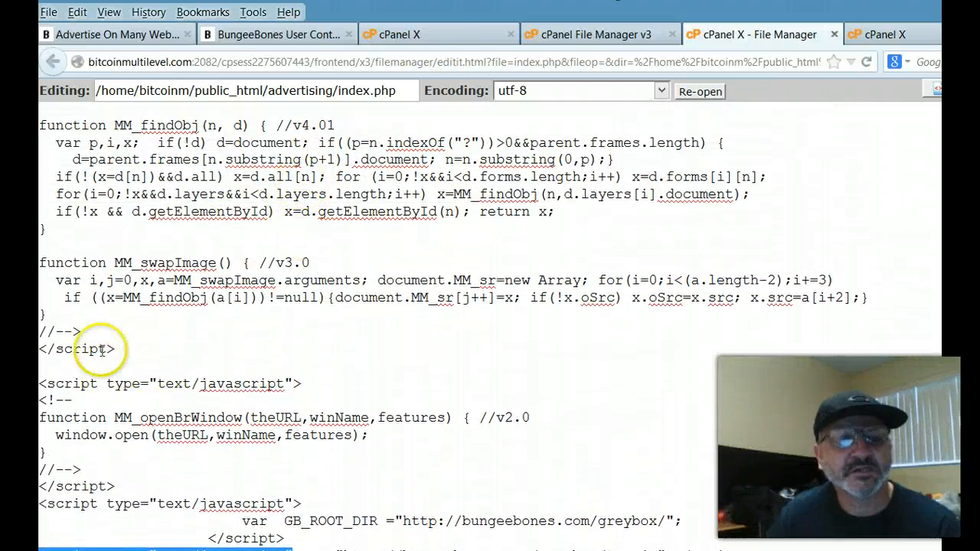
scroll(101, 326, up, 3)
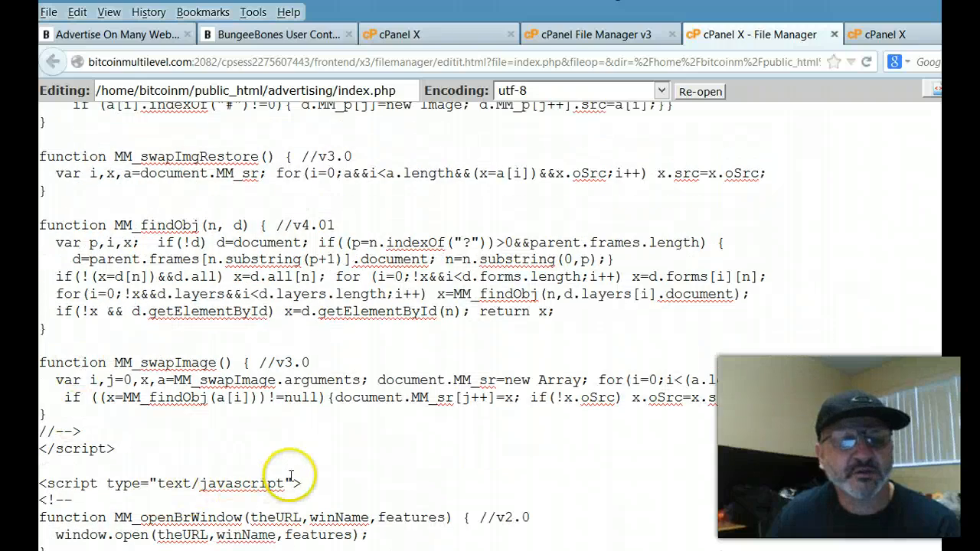
triple_click(267, 476)
scroll(153, 398, up, 4)
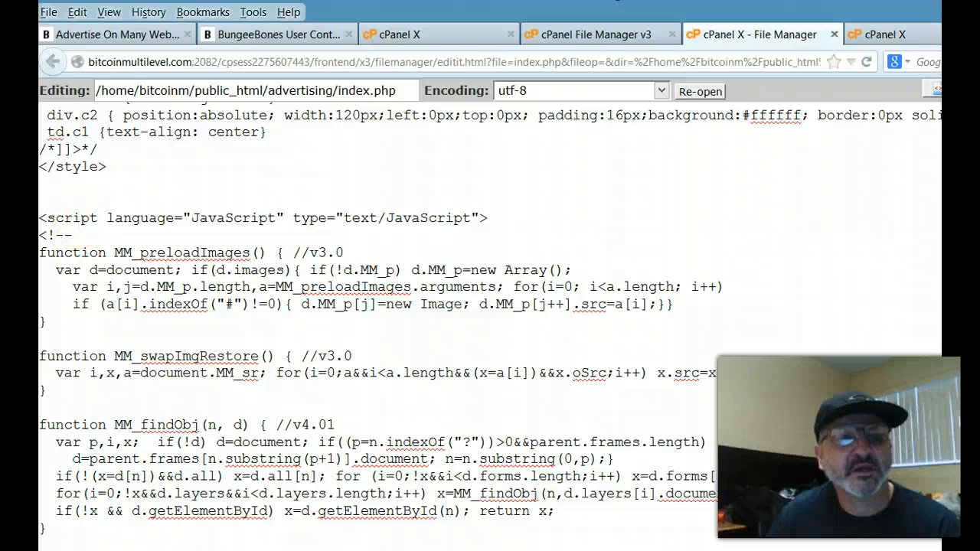
drag(81, 218, 46, 219)
drag(249, 212, 279, 219)
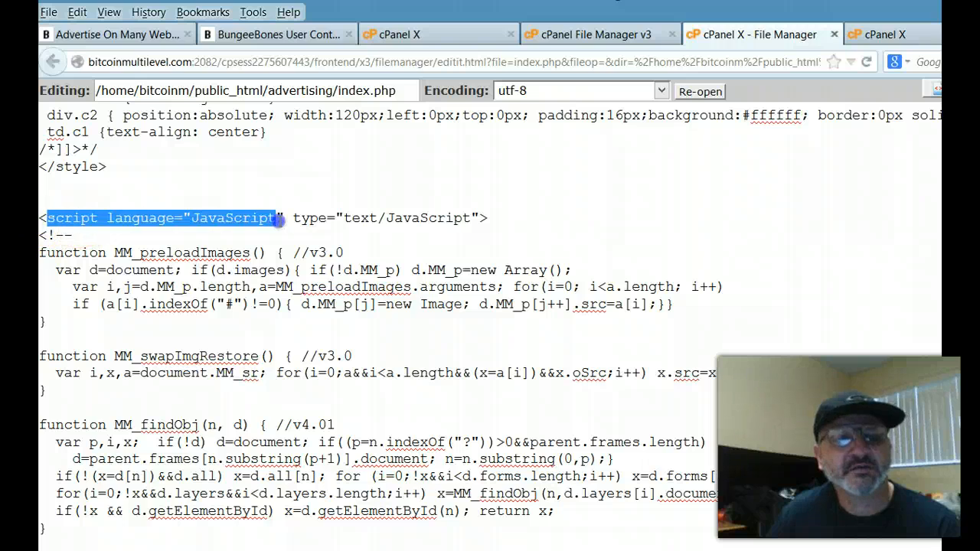
Examine the CSS rules and stylesheet links in the head section, highlighting parts of the sidebar.css link line.
scroll(278, 221, up, 5)
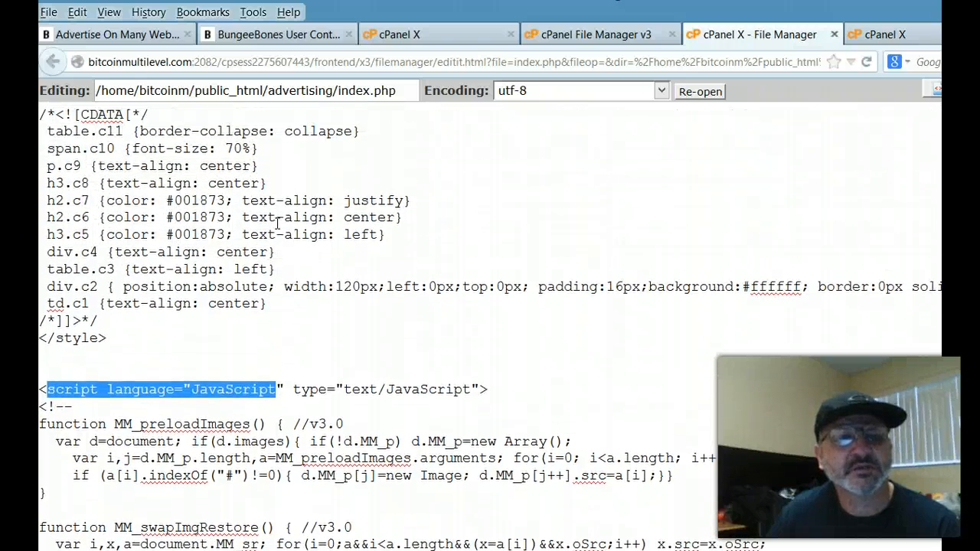
scroll(278, 223, up, 2)
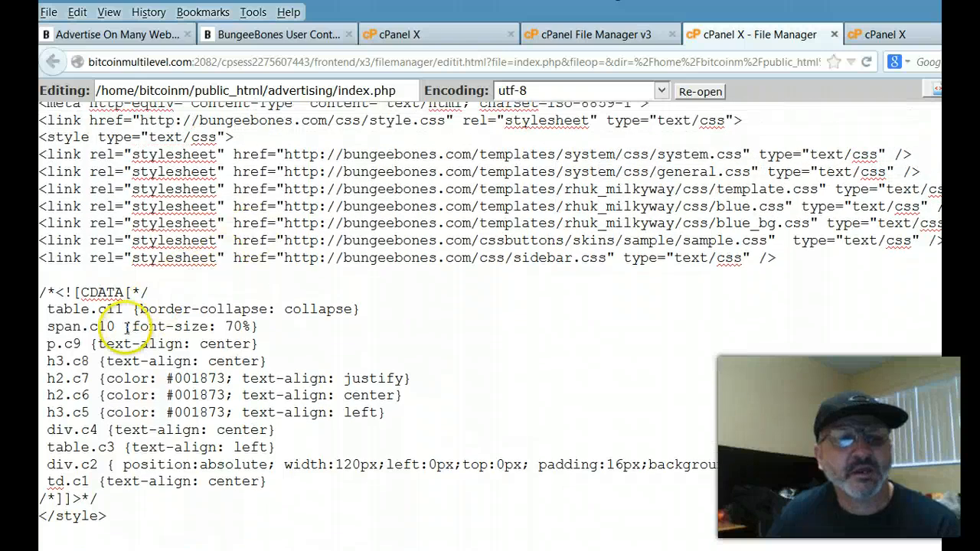
scroll(109, 291, up, 1)
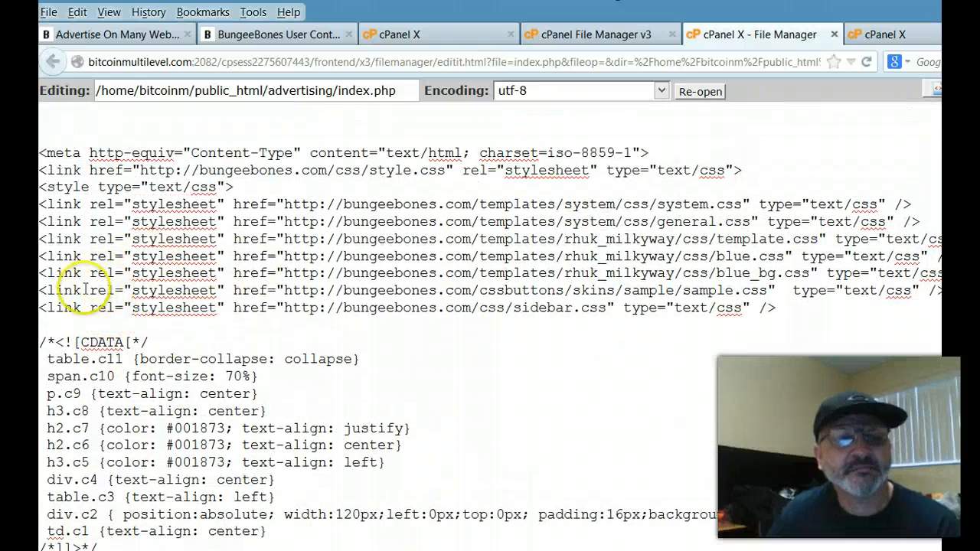
click(126, 307)
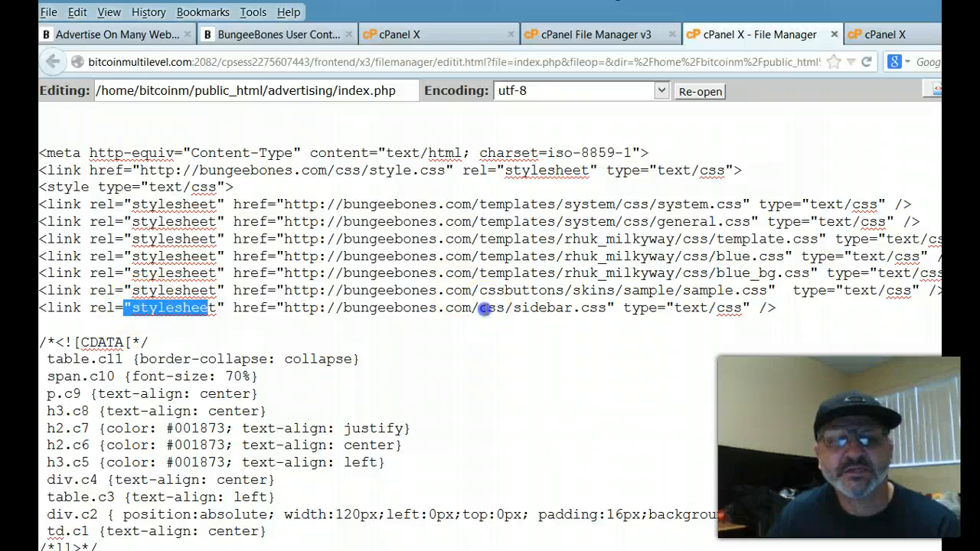
click(484, 308)
click(575, 307)
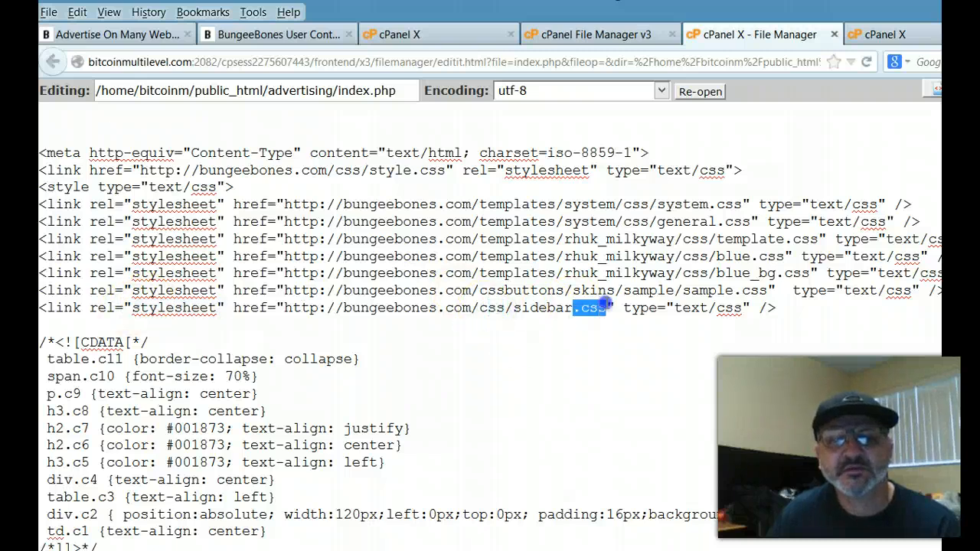
Examine the title and meta tags at the start of the head section, highlighting the Content-Type meta line.
scroll(313, 227, up, 3)
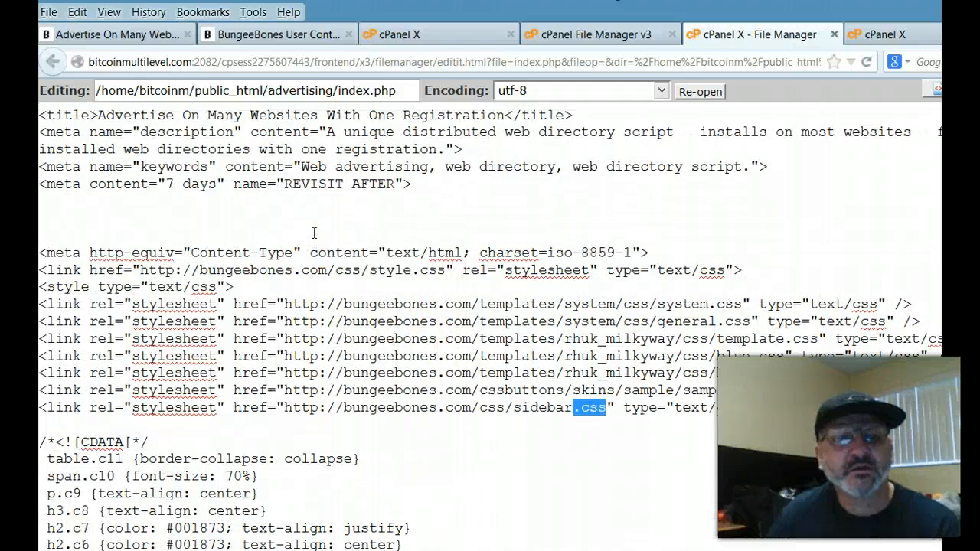
scroll(313, 232, up, 1)
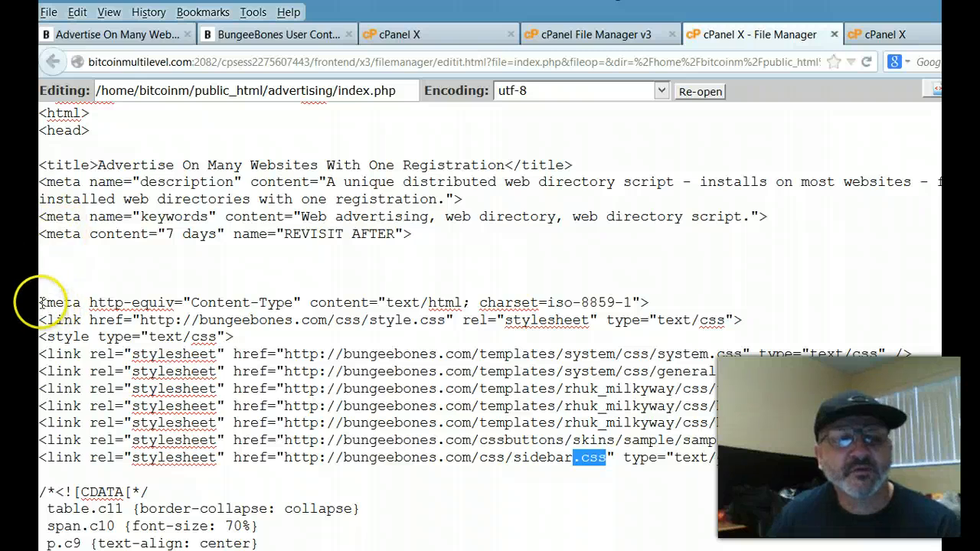
drag(40, 302, 683, 310)
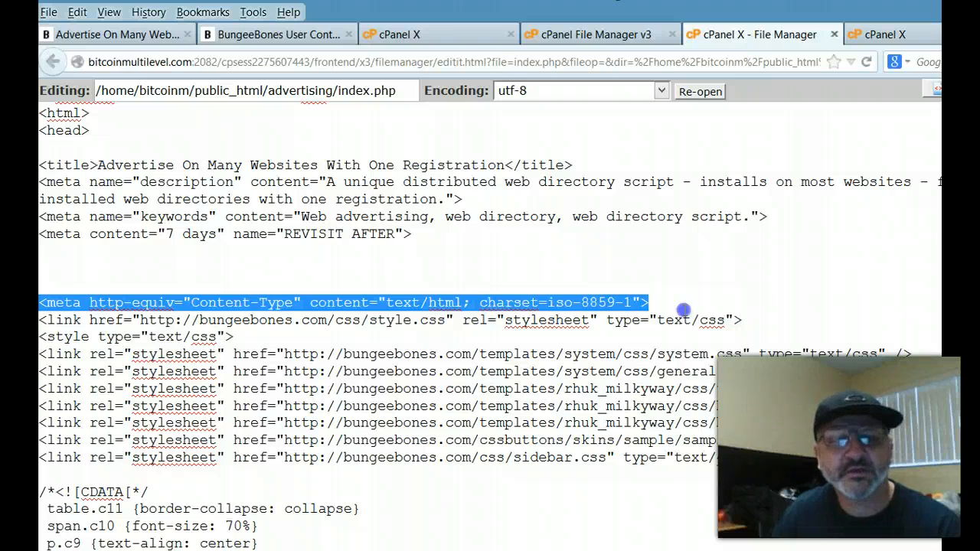
click(335, 303)
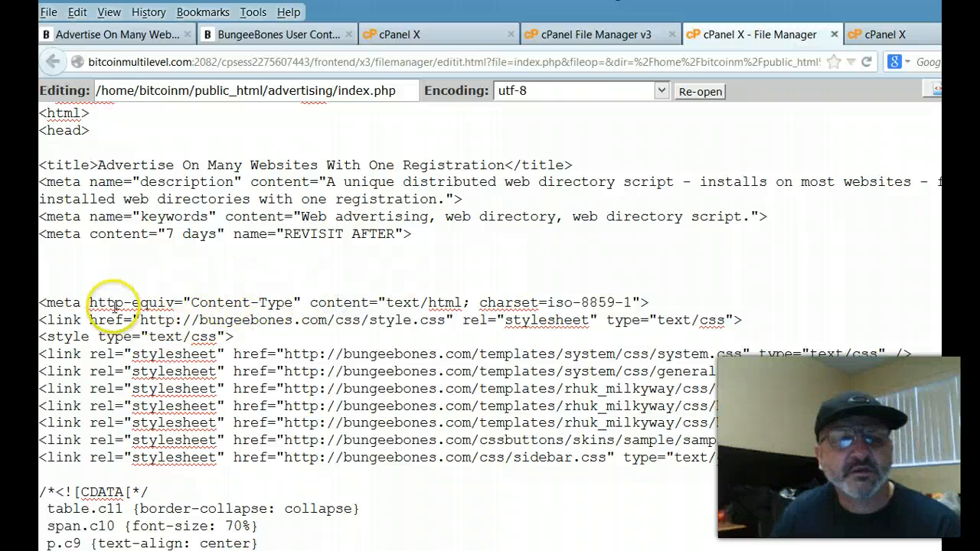
Insert two blank lines before the REVISIT AFTER meta tag to separate it from the keywords meta tag in index.php.
drag(125, 302, 305, 297)
click(383, 269)
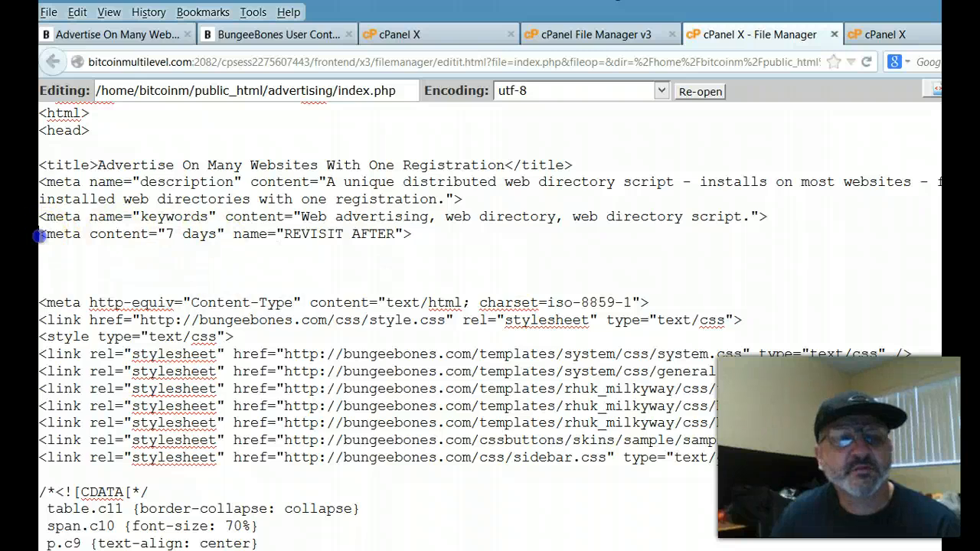
key(Return)
key(Return)
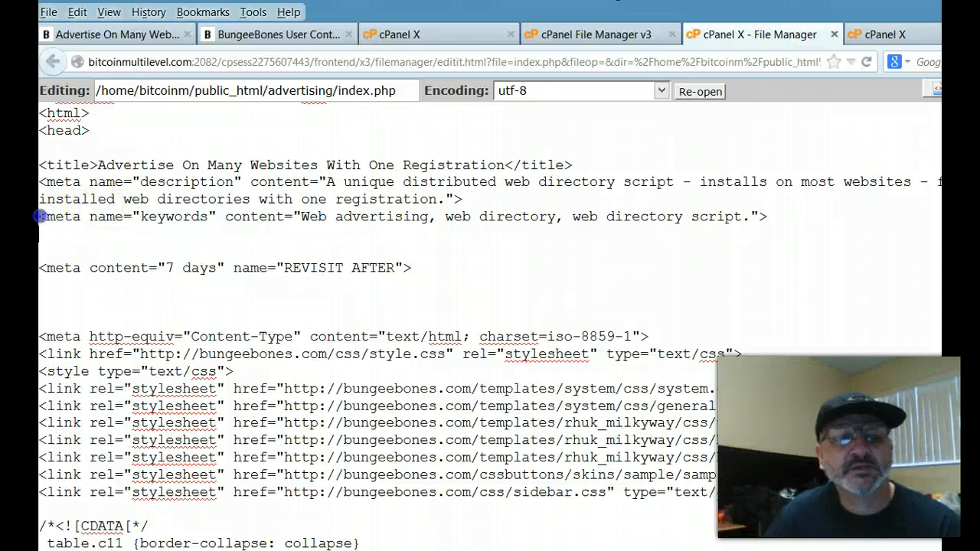
Examine the keywords meta tag, description meta tag and title tags in index.php, highlighting each of them.
drag(39, 217, 209, 219)
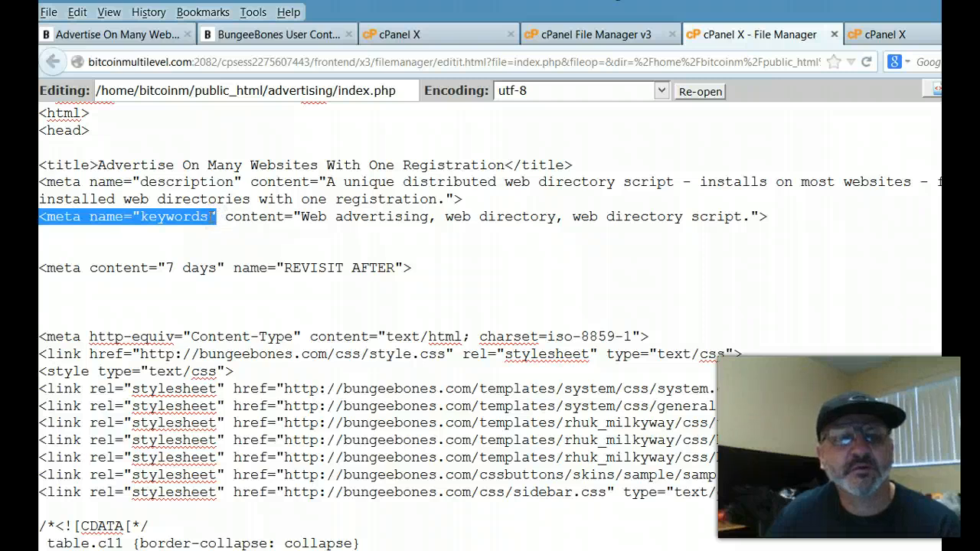
click(219, 215)
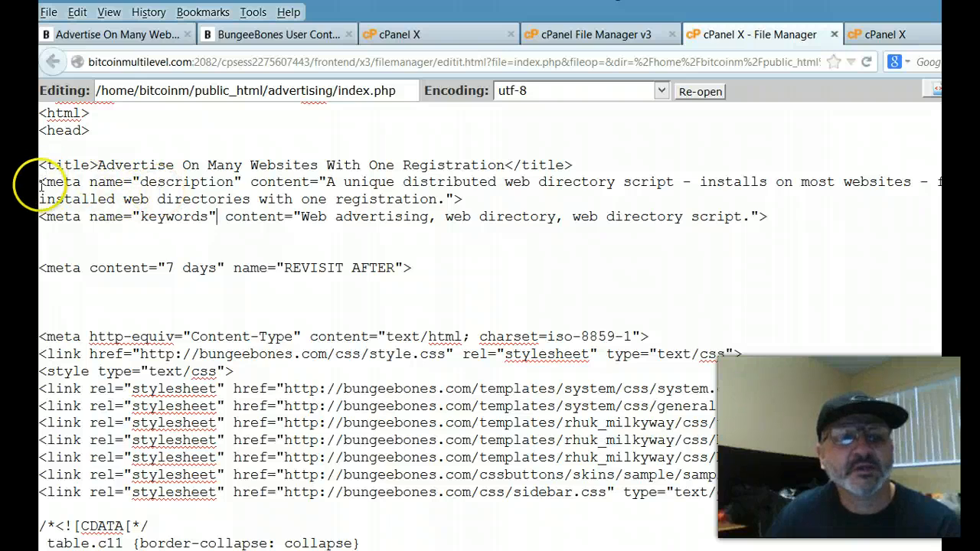
drag(81, 182, 216, 182)
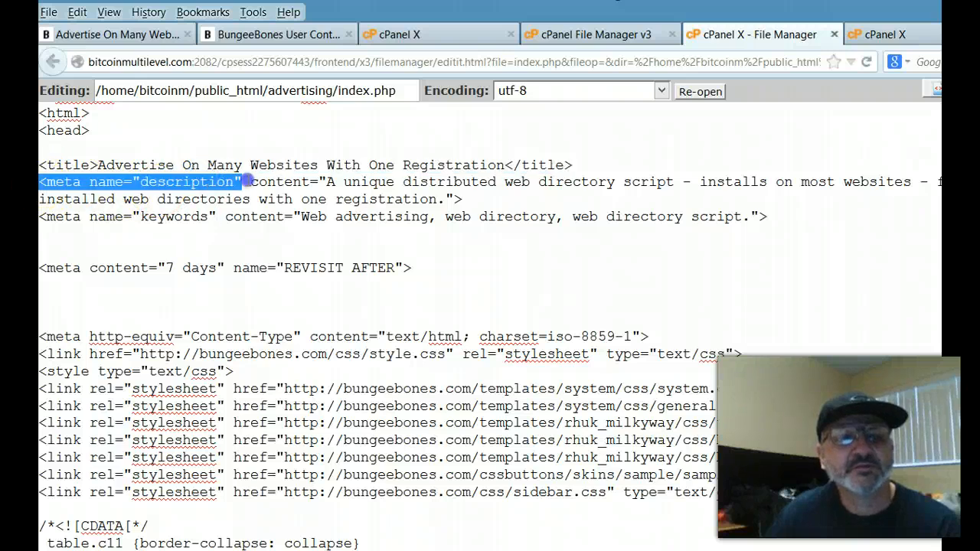
click(175, 199)
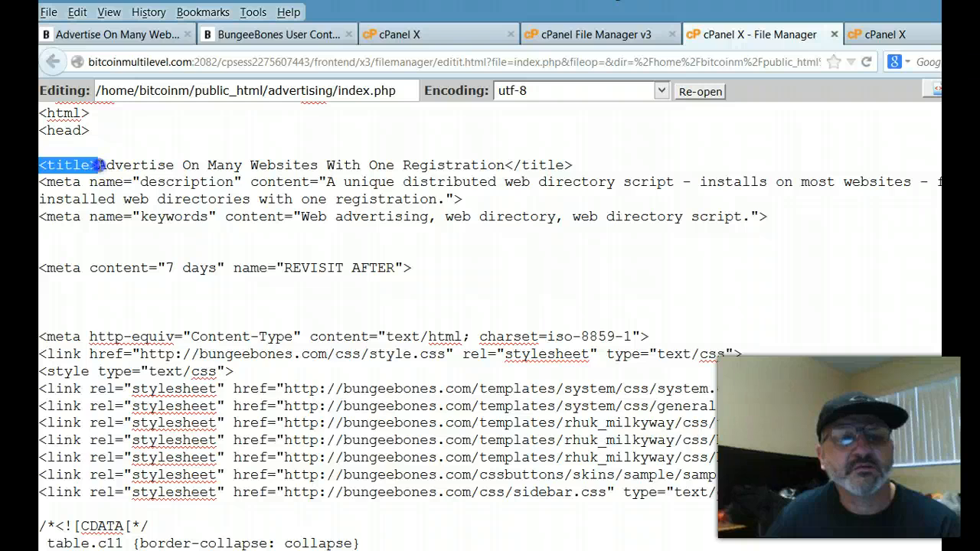
click(505, 165)
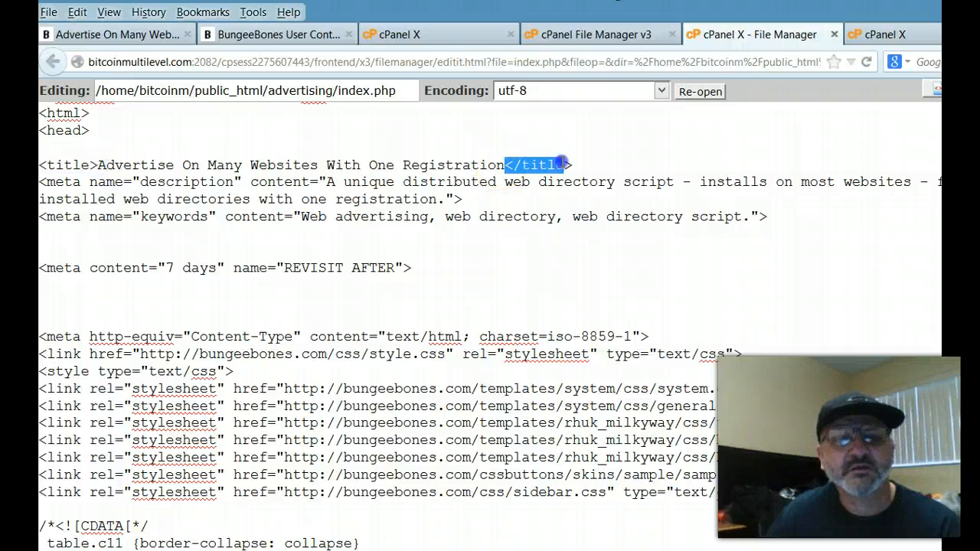
Select the code at the start of index.php from the DOCTYPE declaration through the keywords meta tag.
middle_click(261, 115)
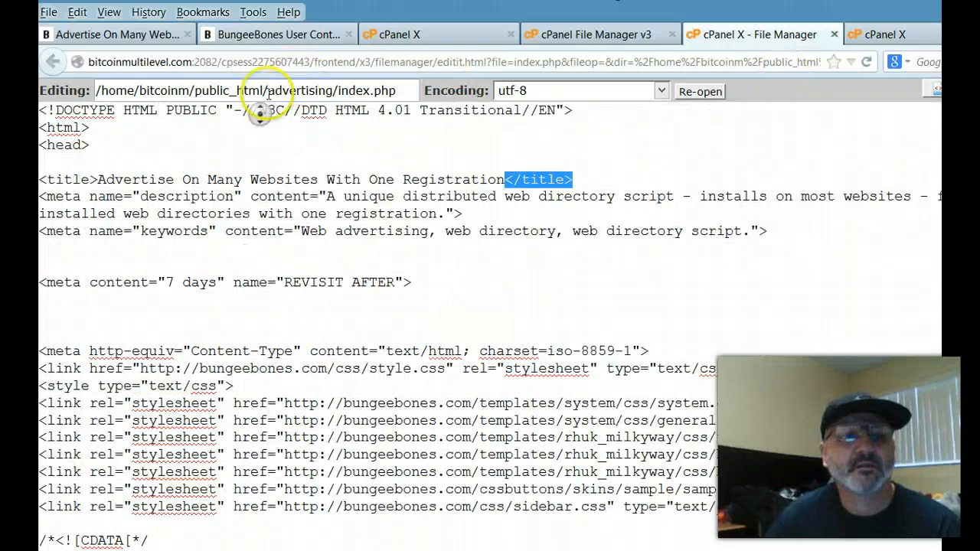
click(218, 111)
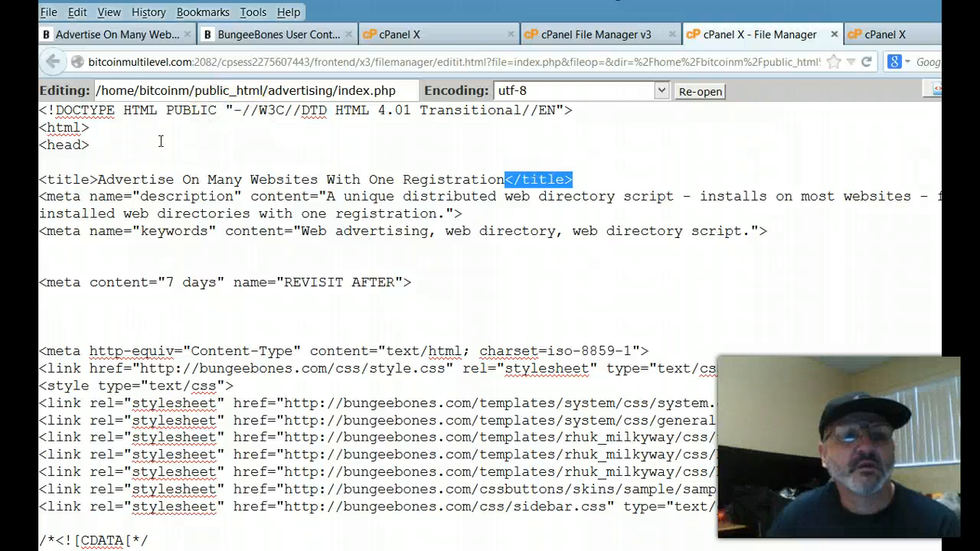
click(101, 146)
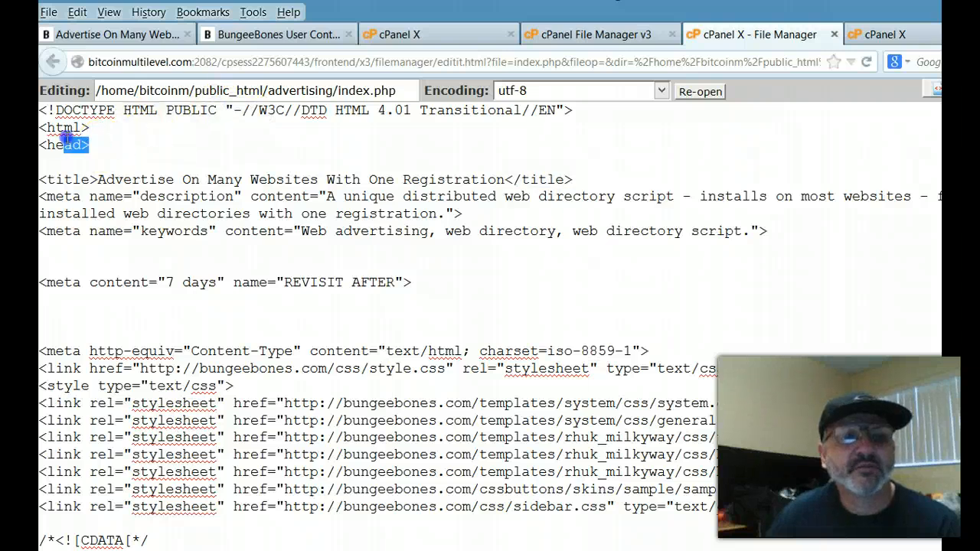
drag(68, 136, 40, 110)
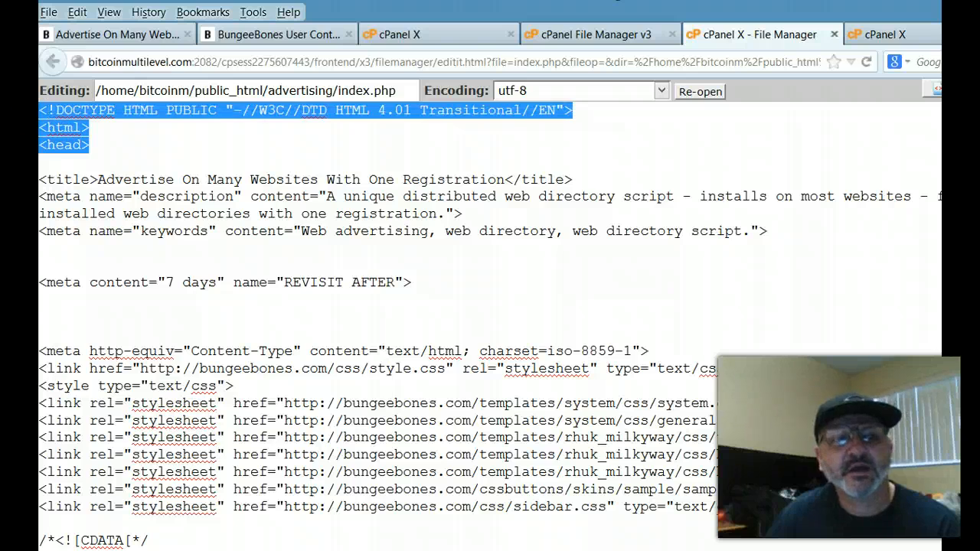
click(118, 151)
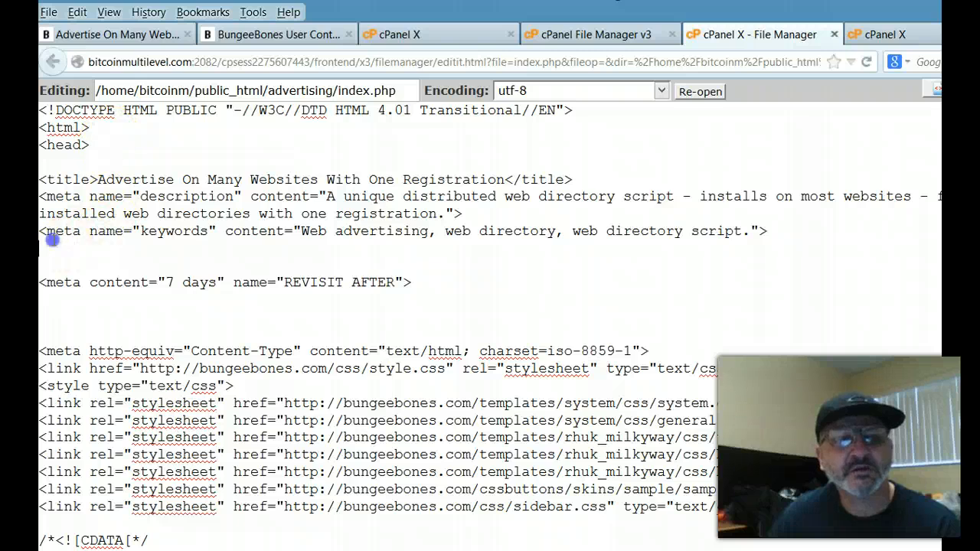
drag(40, 248, 40, 163)
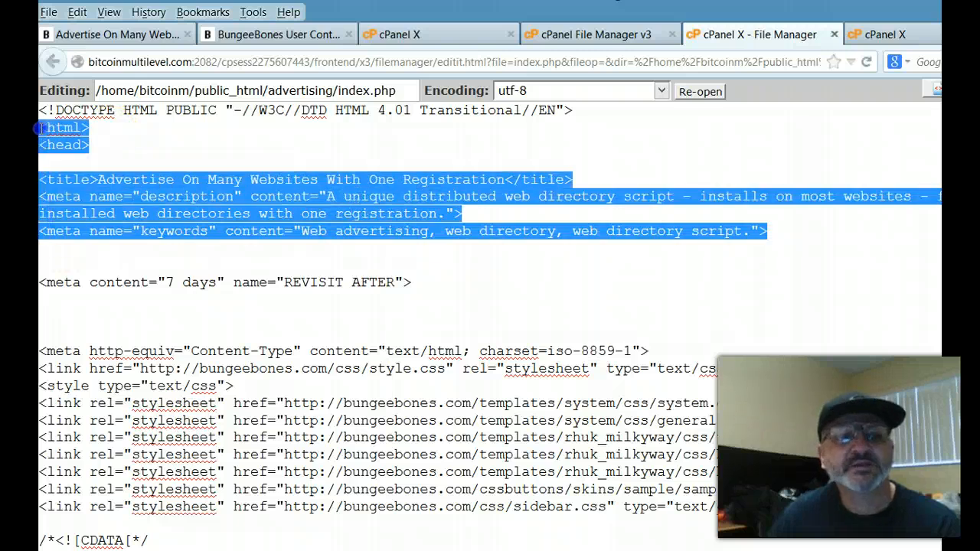
drag(40, 128, 43, 161)
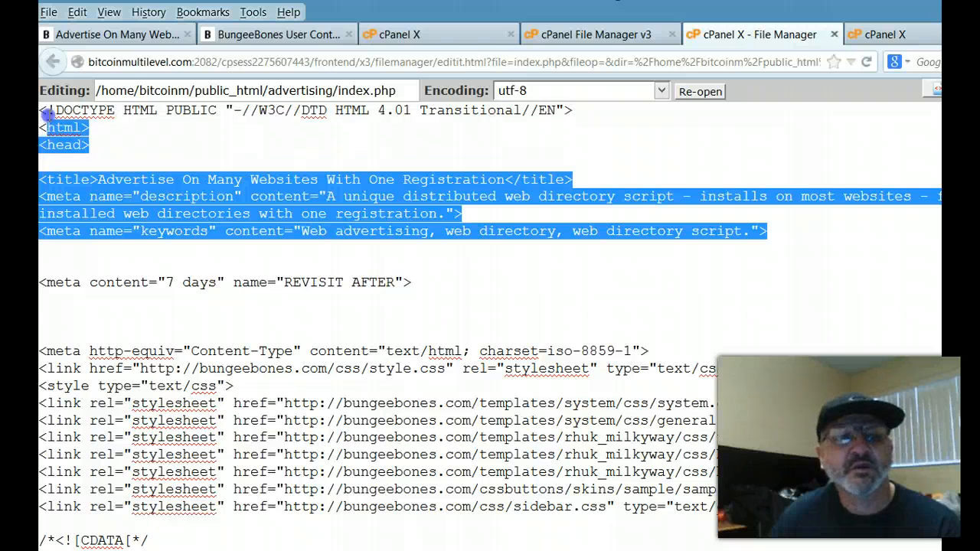
drag(48, 113, 44, 111)
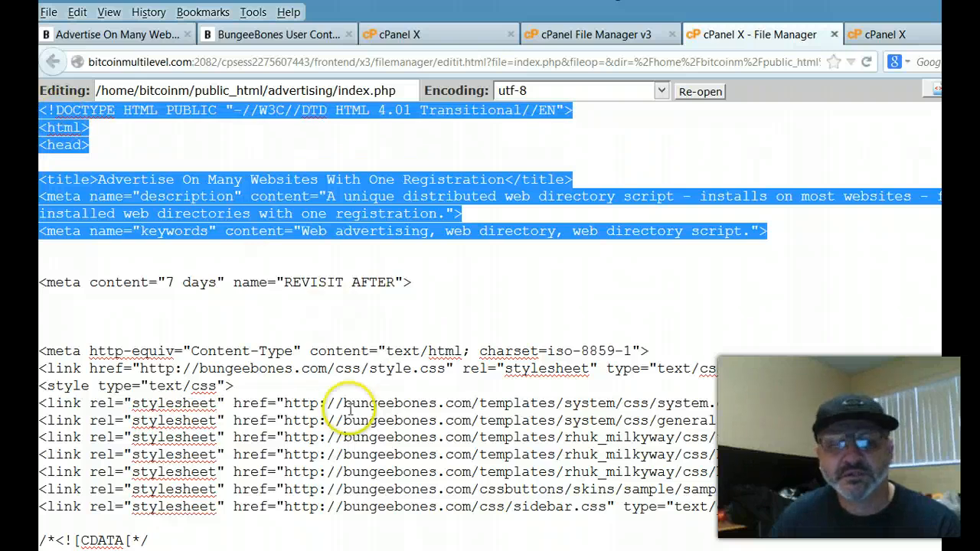
Copy the entire grey BareBones code block, starting with <?php $var = explode, from the BungeeBones widget code page.
click(295, 34)
scroll(401, 438, down, 5)
scroll(407, 436, down, 10)
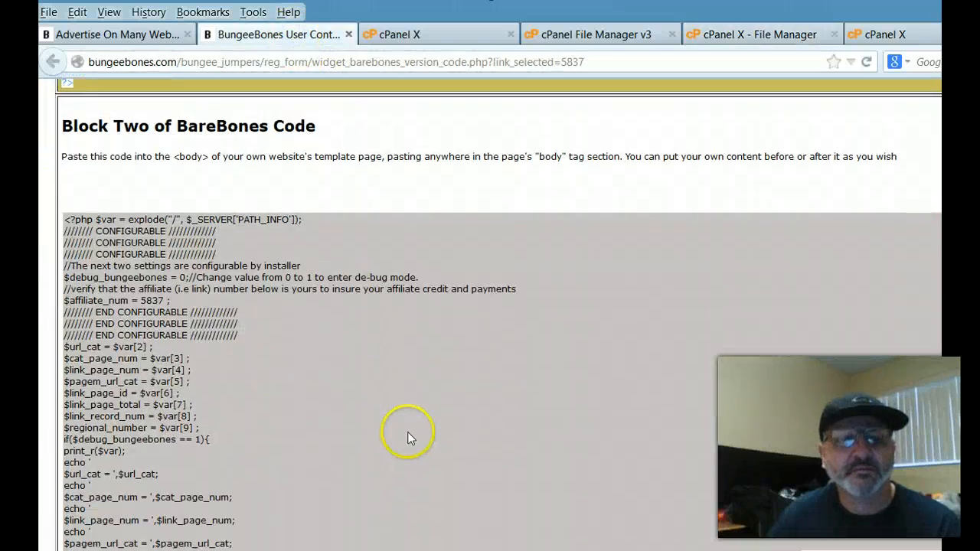
scroll(408, 436, down, 2)
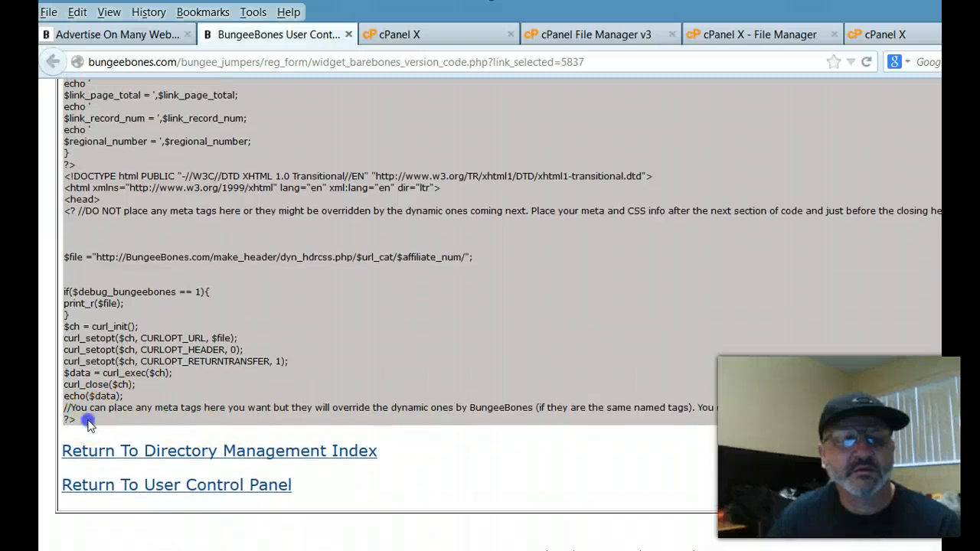
drag(88, 425, 46, 475)
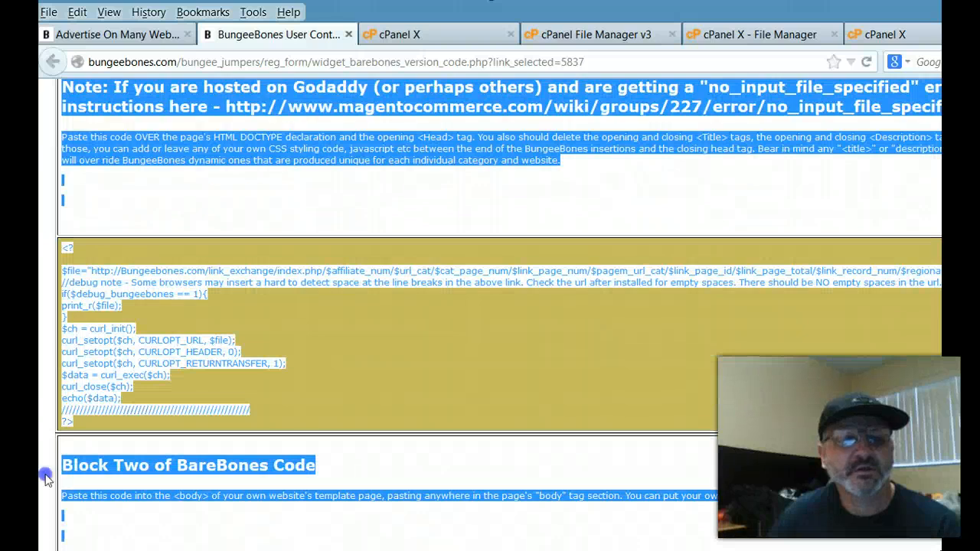
click(41, 526)
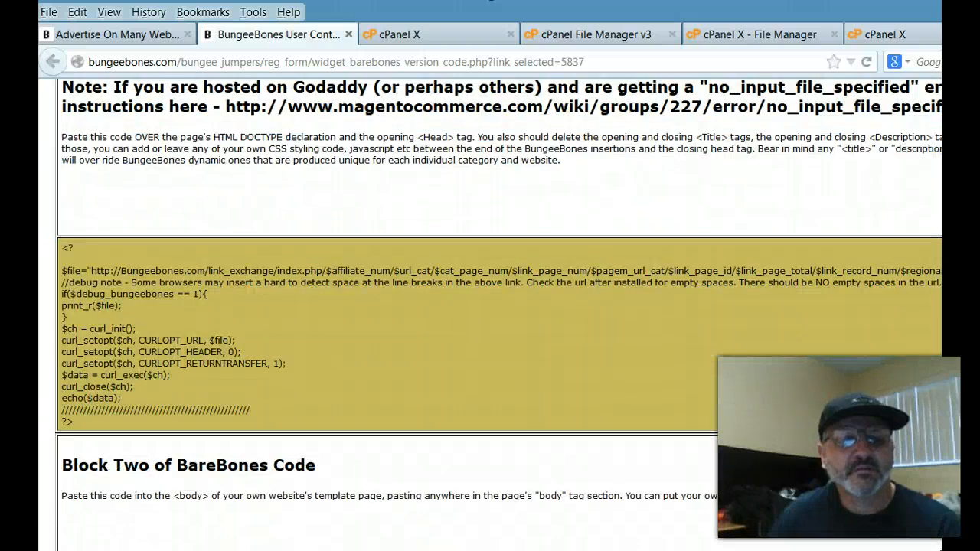
drag(201, 496, 203, 518)
click(199, 545)
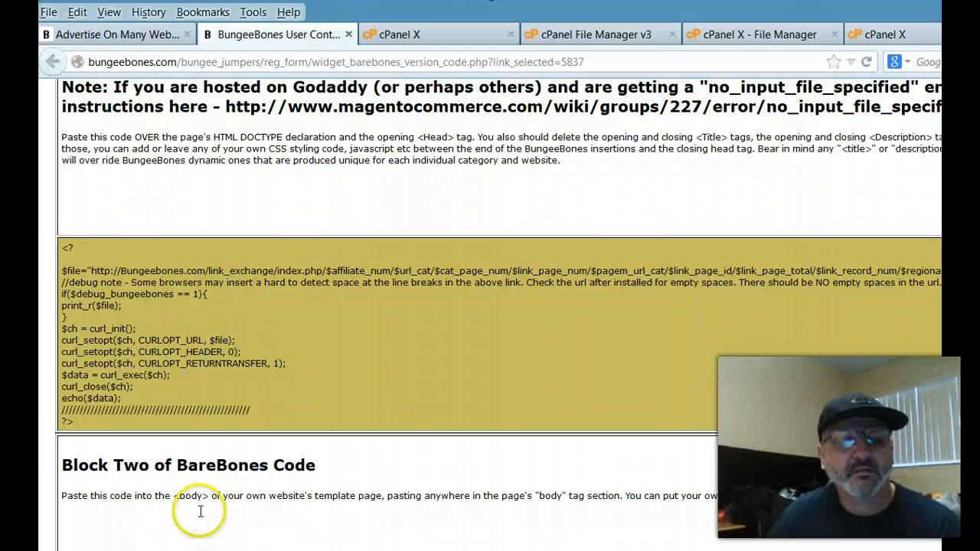
scroll(199, 511, down, 4)
click(183, 469)
right_click(92, 427)
click(136, 442)
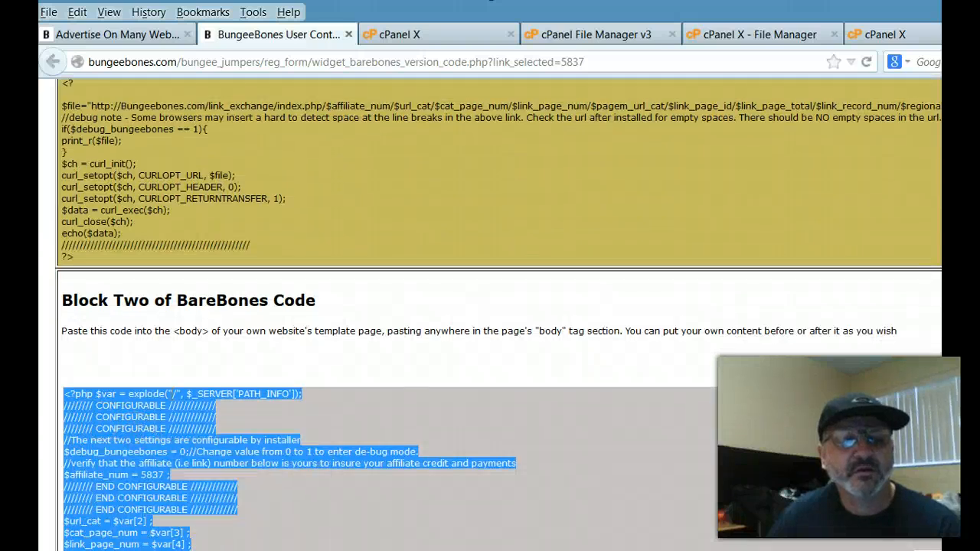
Paste the copied BareBones code over the selected DOCTYPE, head, title, description and keywords lines in index.php and review its beginning.
click(732, 35)
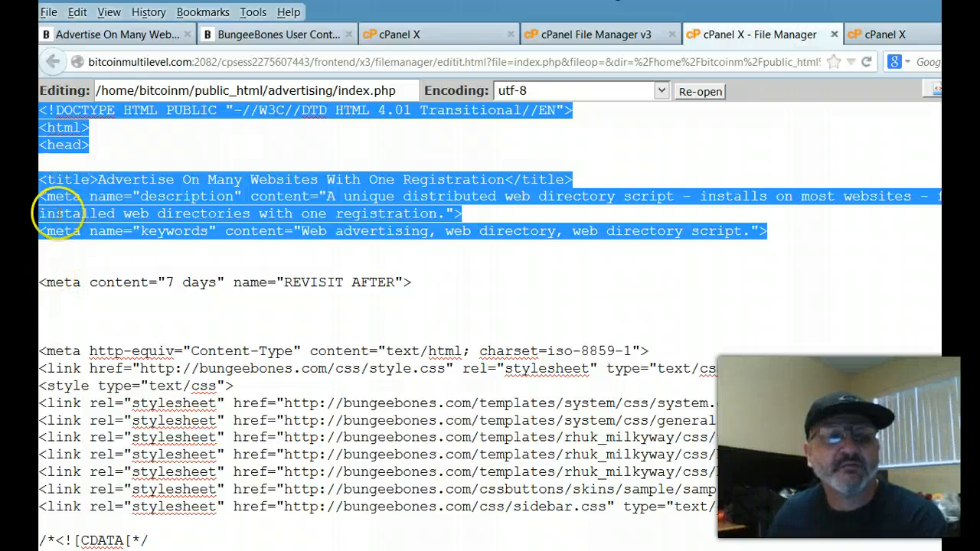
right_click(85, 191)
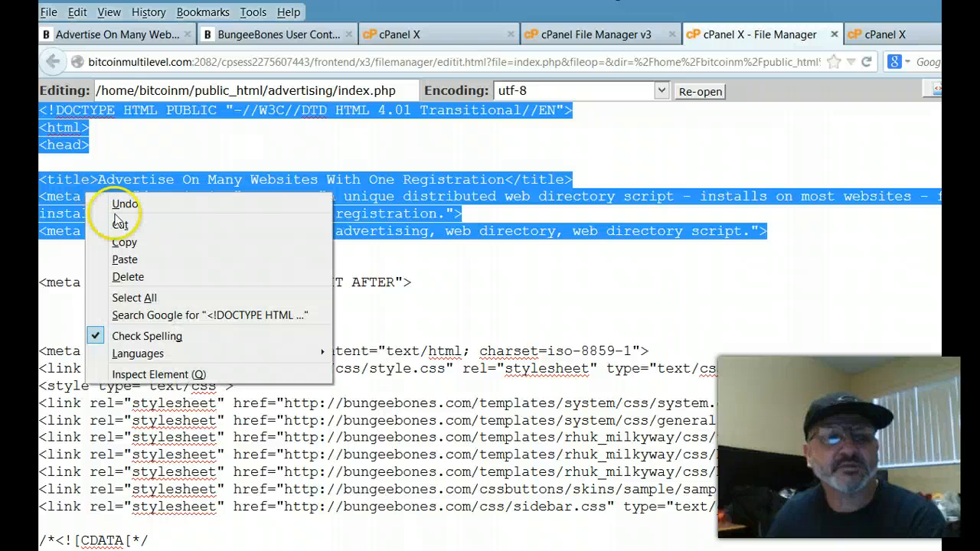
click(124, 259)
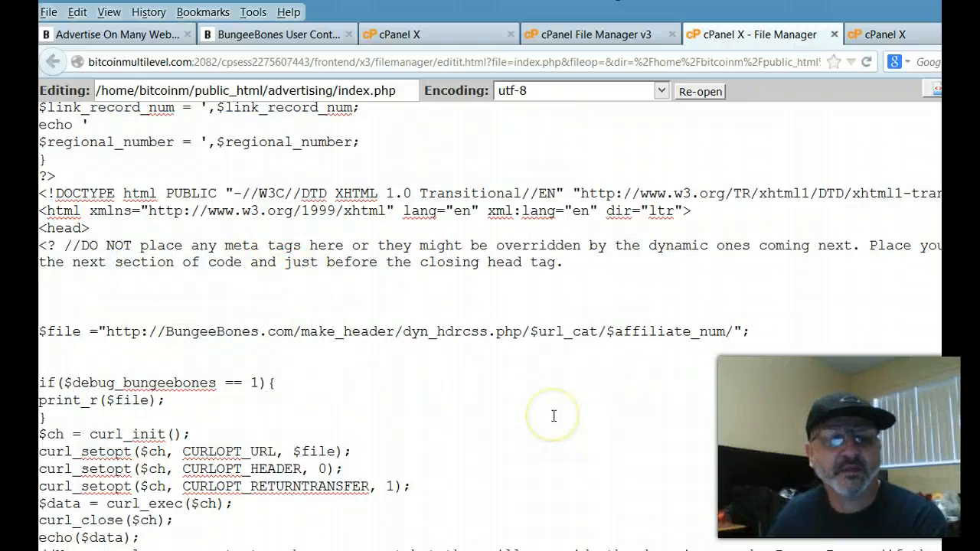
scroll(552, 416, up, 11)
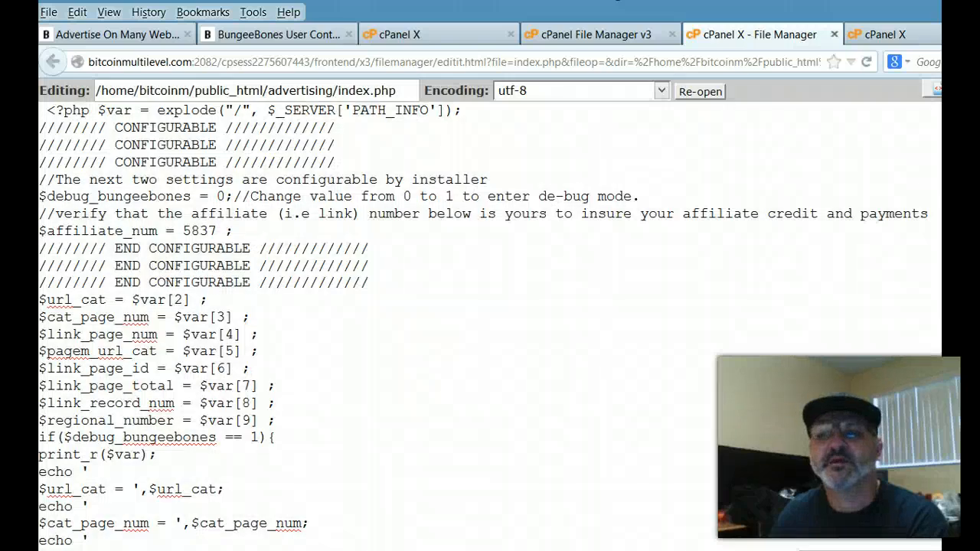
Reload the live advertising/index.php/5837/111/ page and check the Business directory's subcategories and link listings.
key(ctrl+Tab)
key(ctrl+Tab)
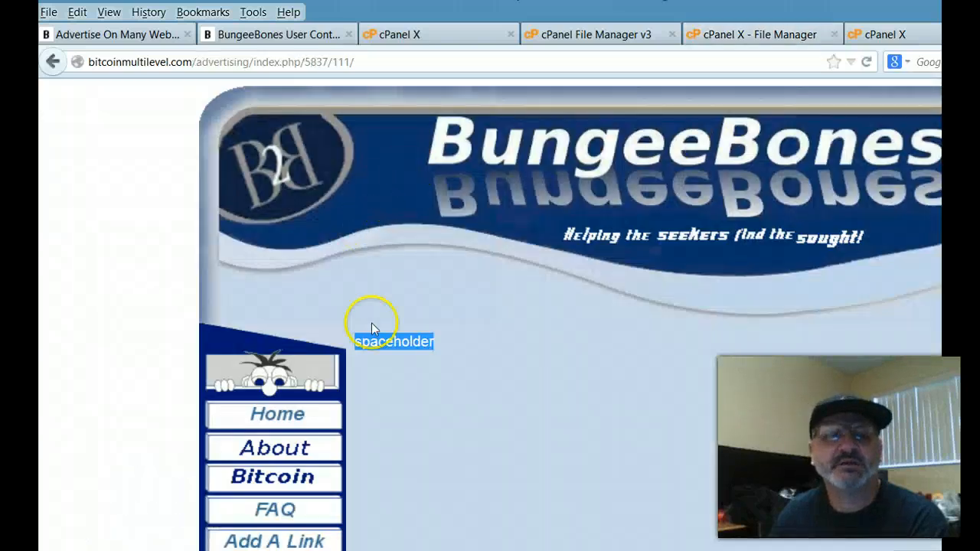
click(866, 62)
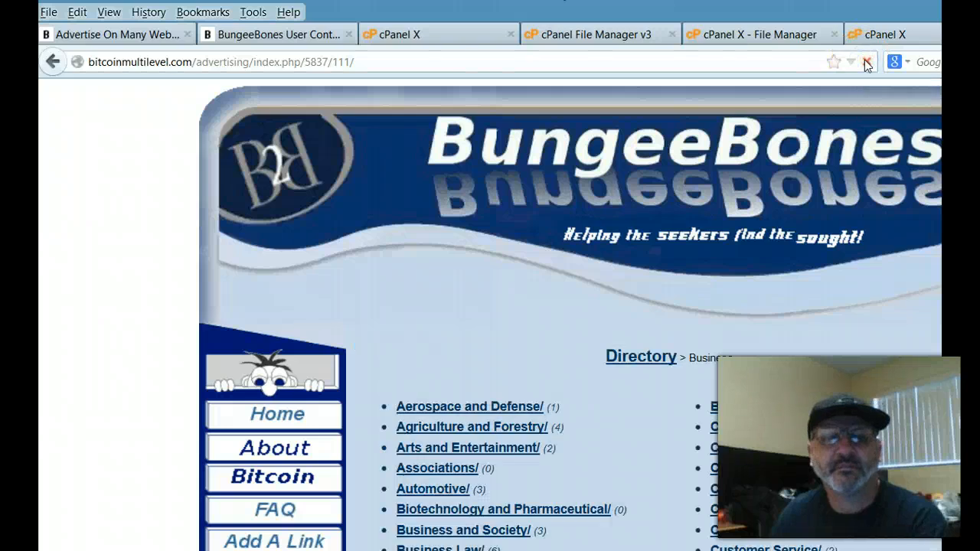
scroll(691, 311, down, 5)
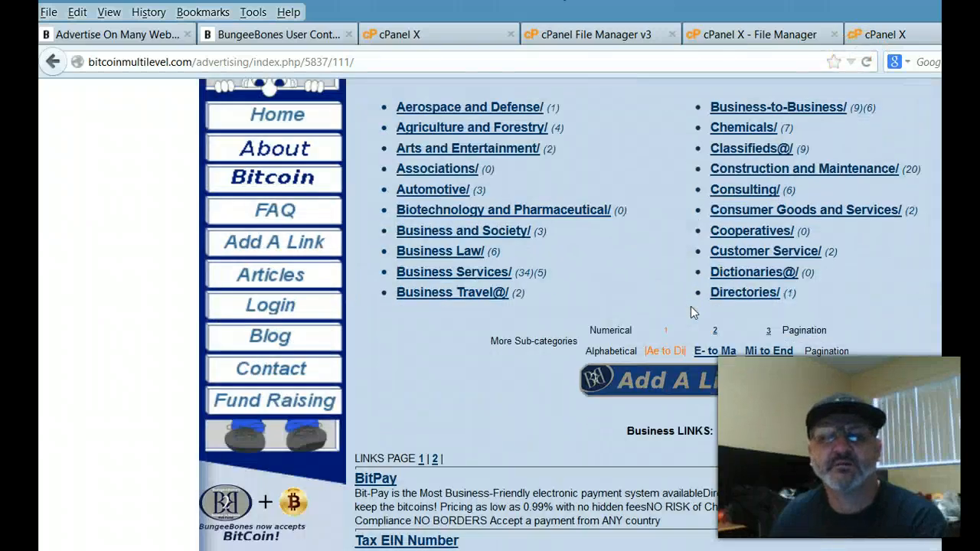
scroll(690, 306, down, 5)
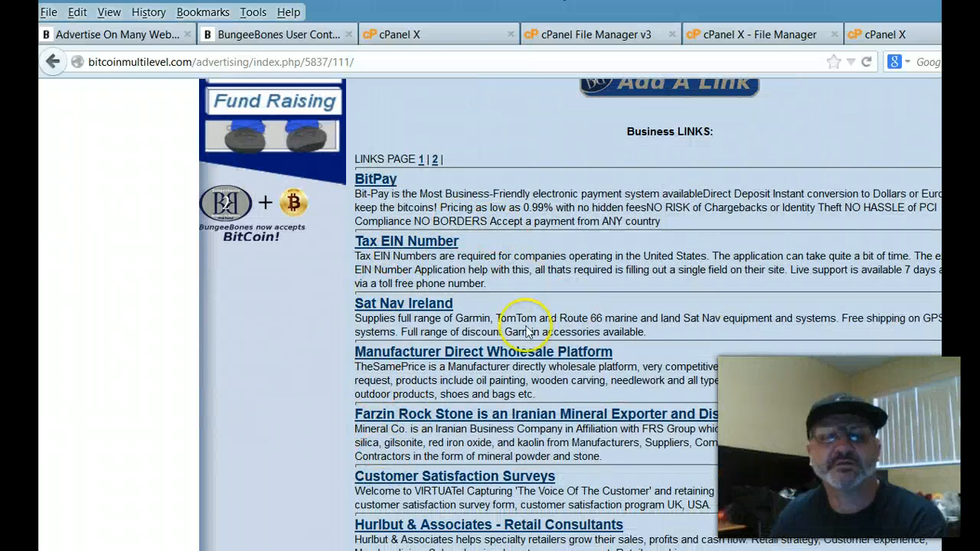
scroll(558, 282, up, 10)
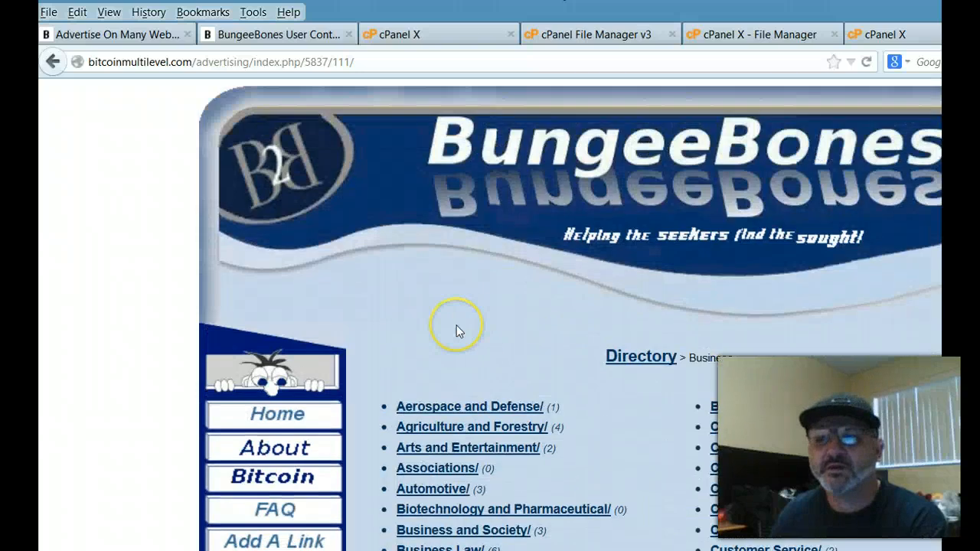
click(457, 363)
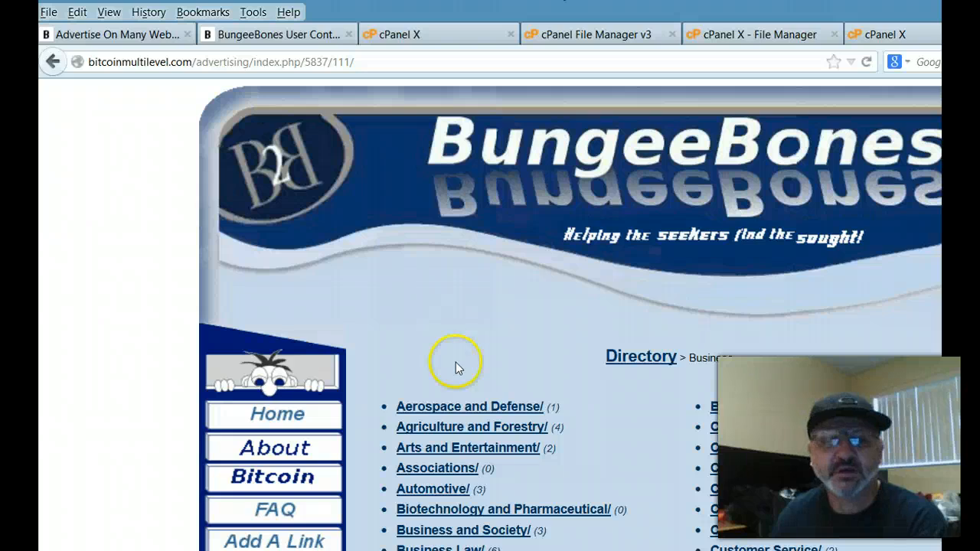